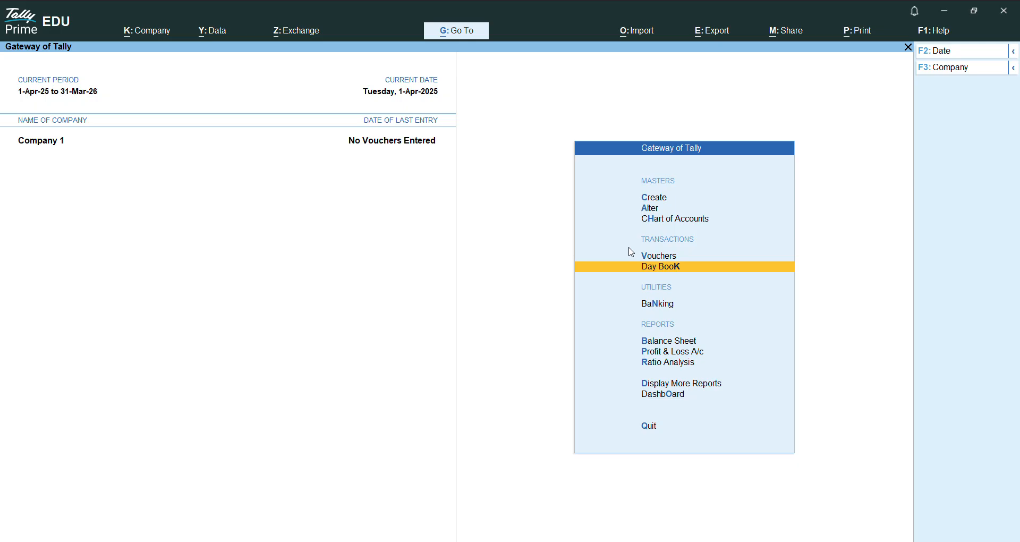
# Step: Open the accounting voucher entry screen to view the available voucher types, and return to the Gateway of Tally
pyautogui.press('Up')
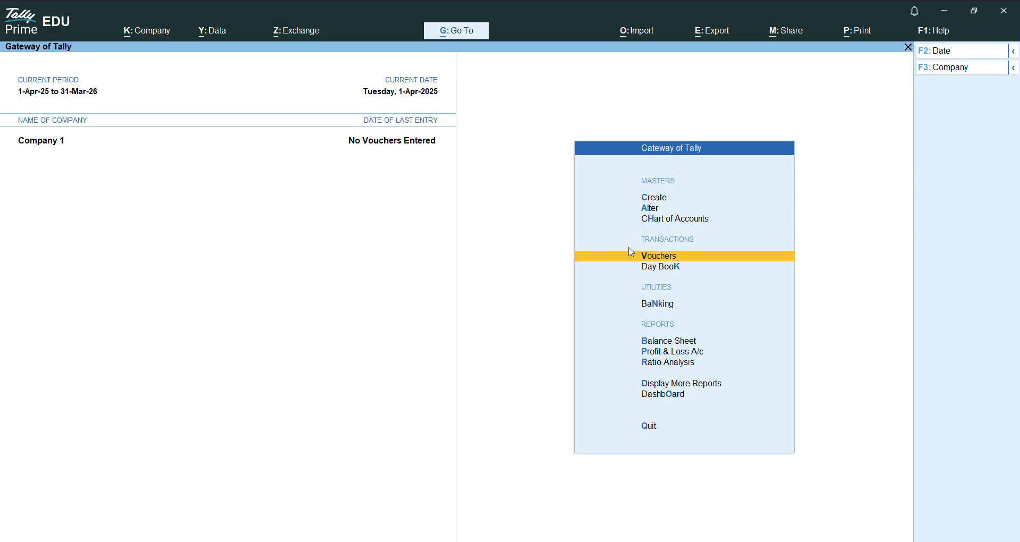
pyautogui.press('Down')
pyautogui.press('Up')
pyautogui.press('Down')
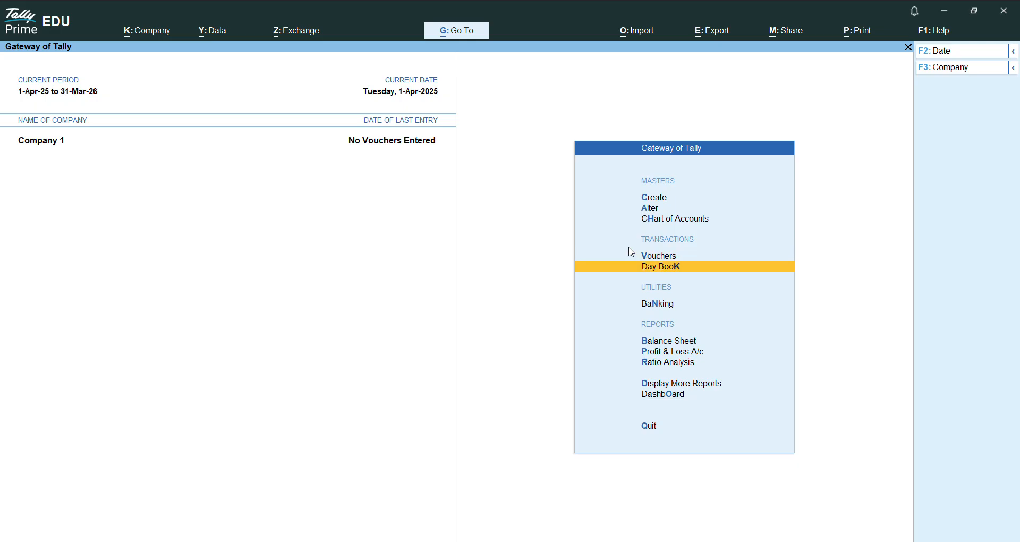
pyautogui.press('Up')
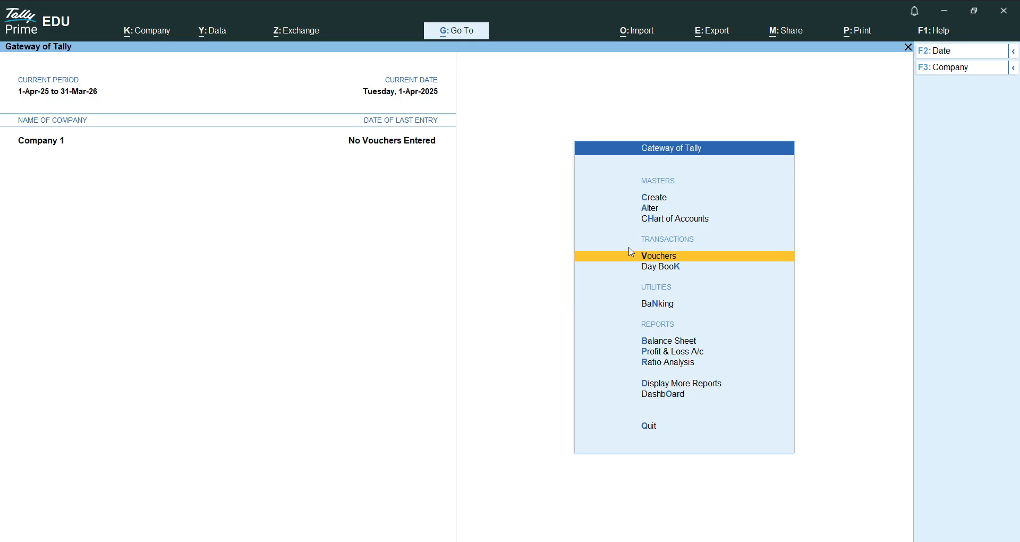
pyautogui.press('Return')
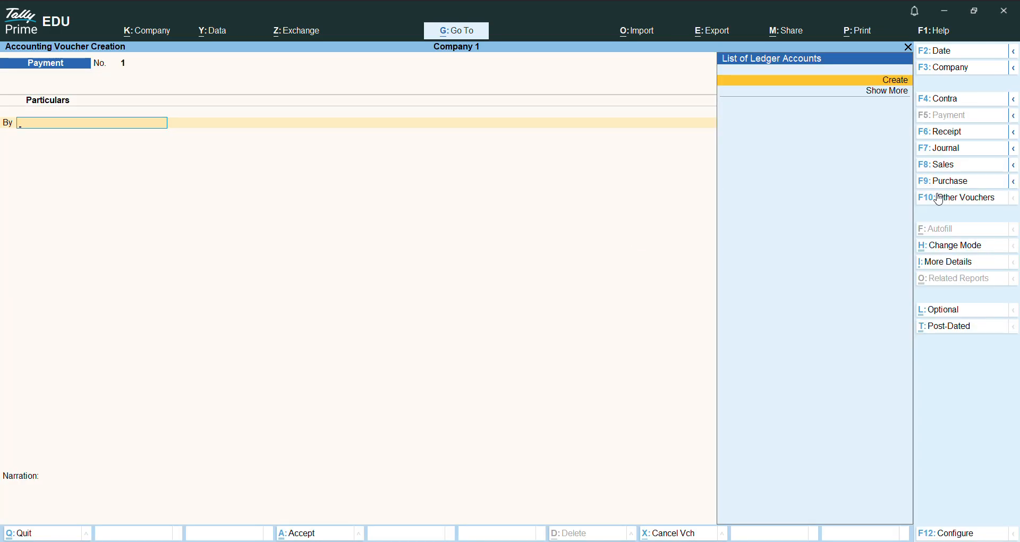
pyautogui.click(907, 47)
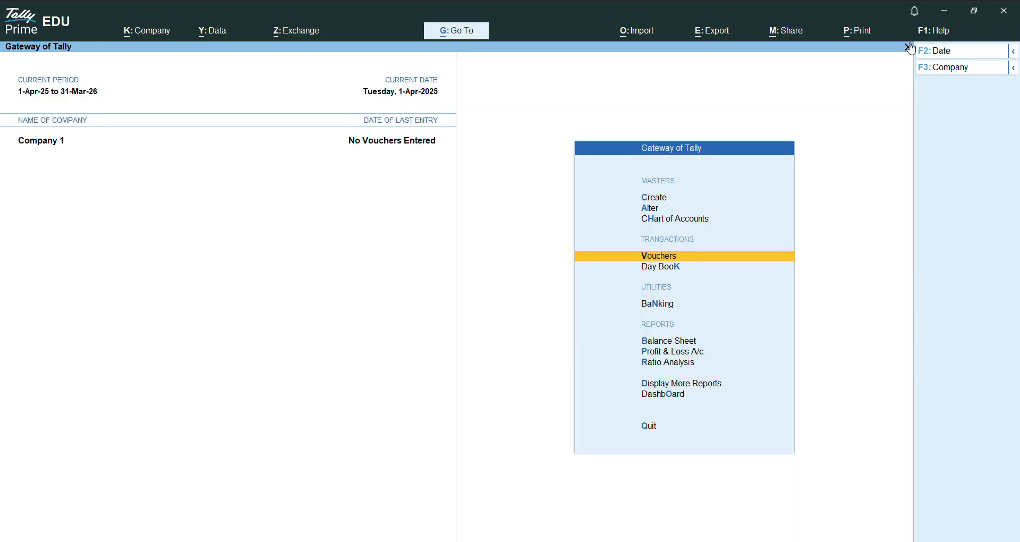
# Step: Open voucher creation and compare the Purchase and Payment voucher screens, ending on the Receipt voucher
pyautogui.press('Return')
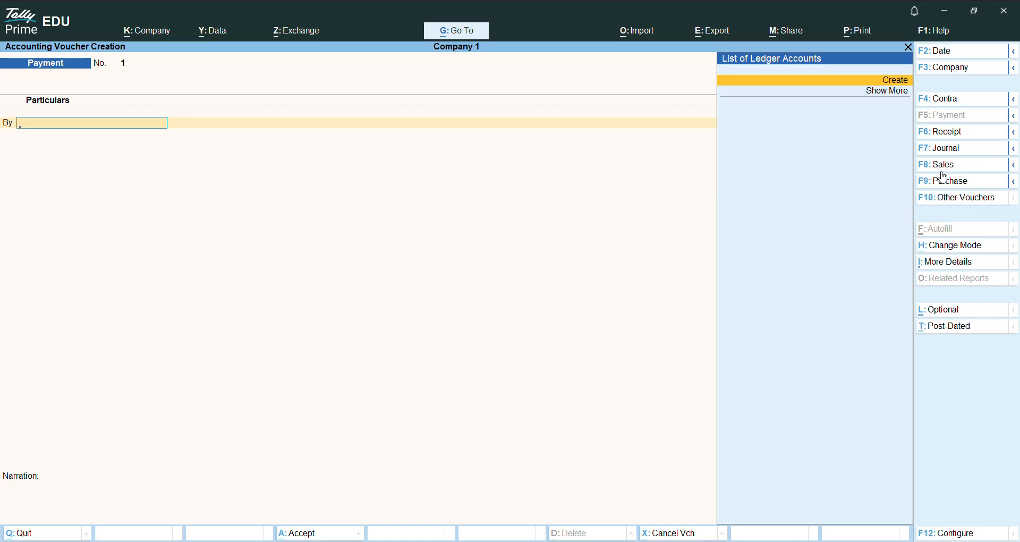
pyautogui.click(943, 182)
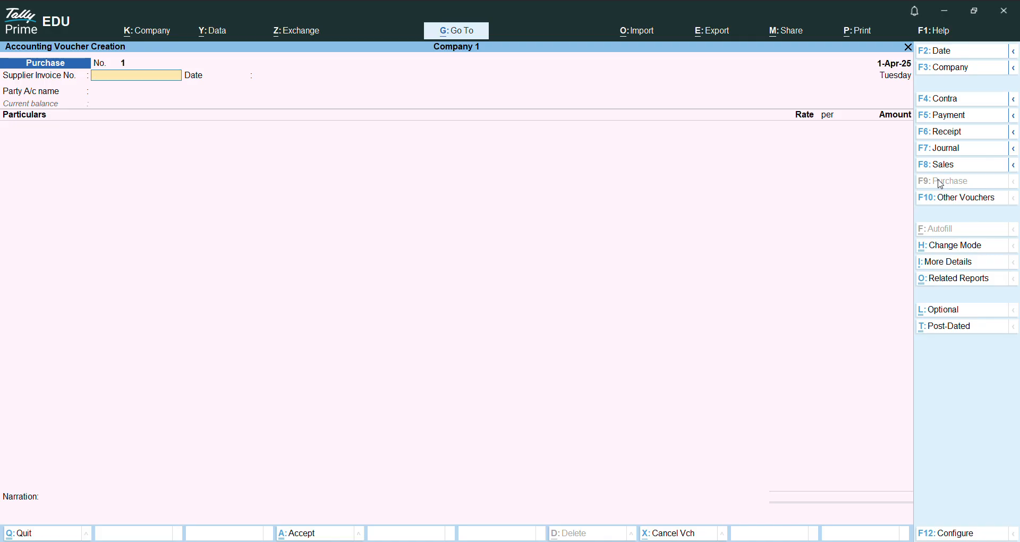
pyautogui.click(954, 120)
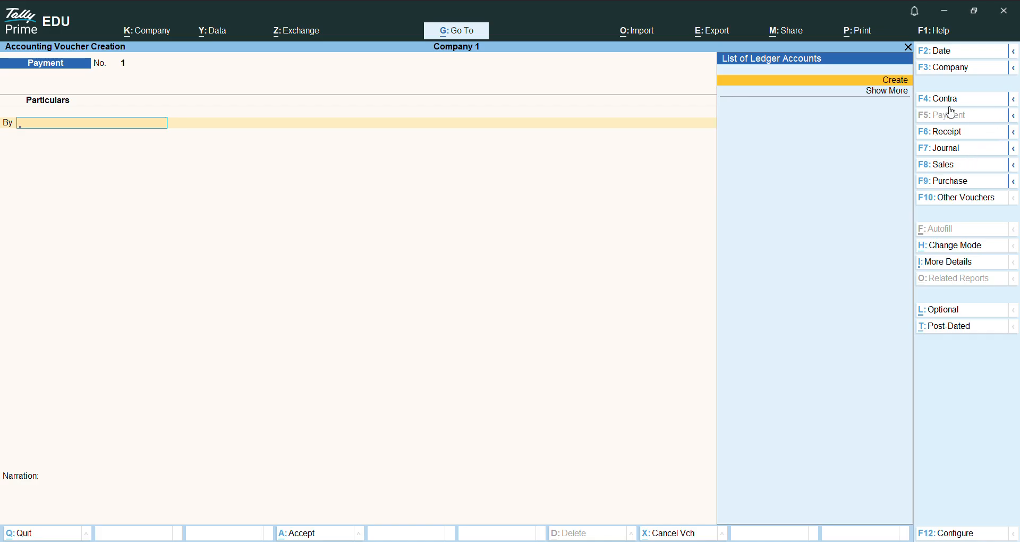
pyautogui.click(937, 183)
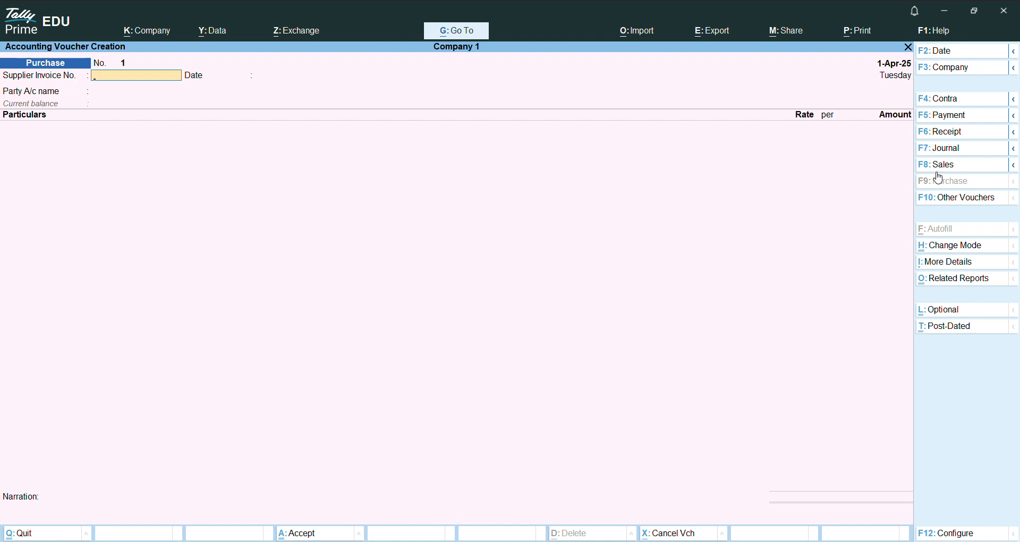
pyautogui.click(981, 135)
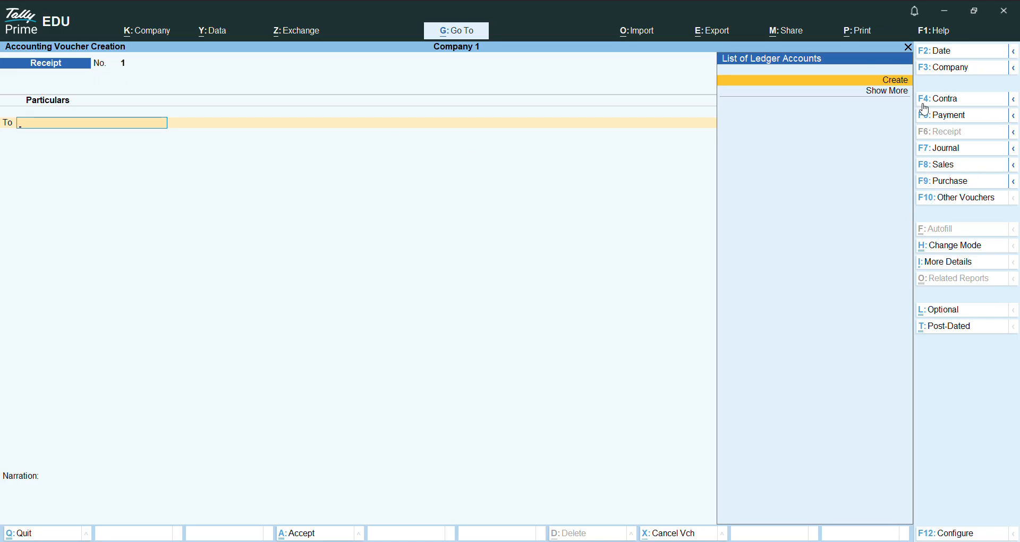
pyautogui.click(948, 52)
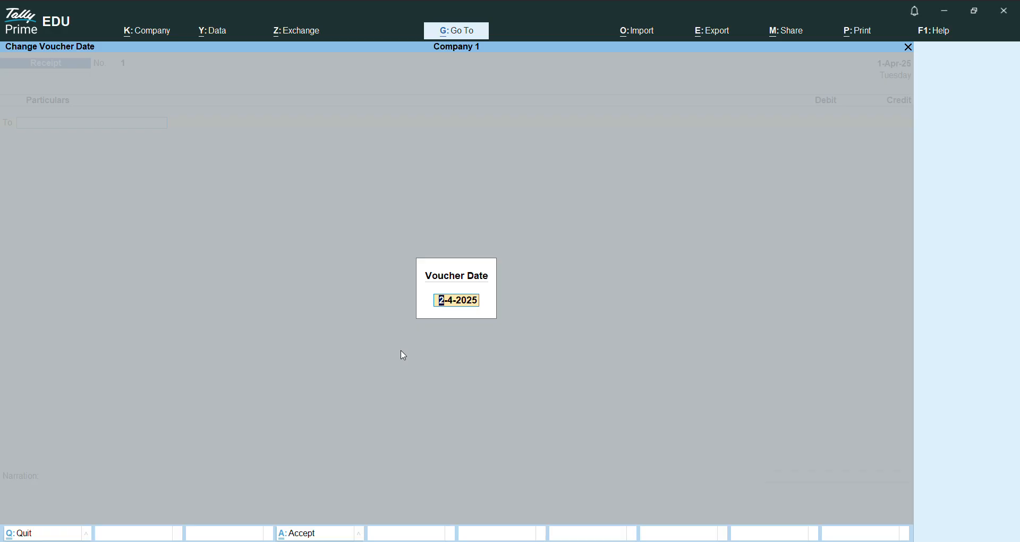
pyautogui.press('BackSpace')
pyautogui.press('Escape')
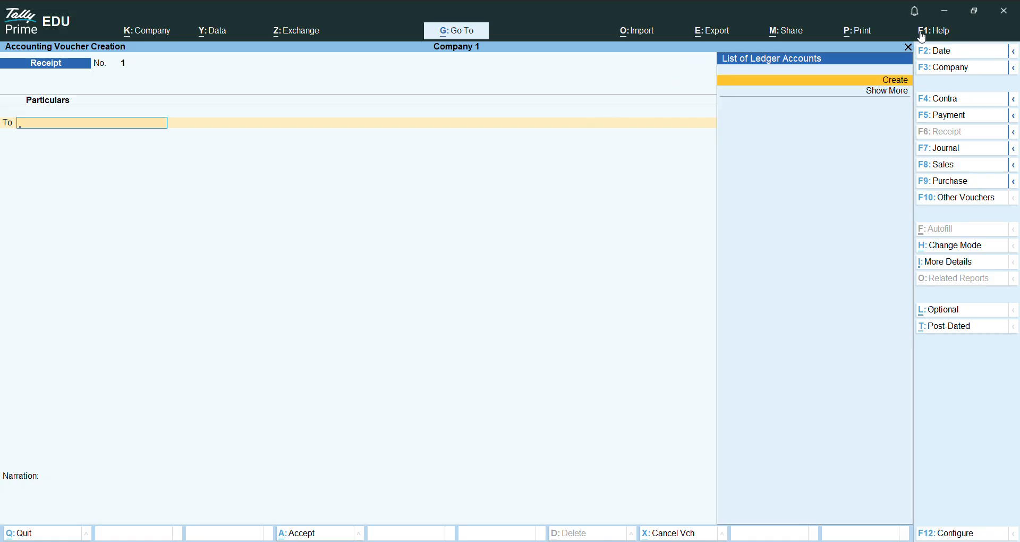
pyautogui.click(908, 49)
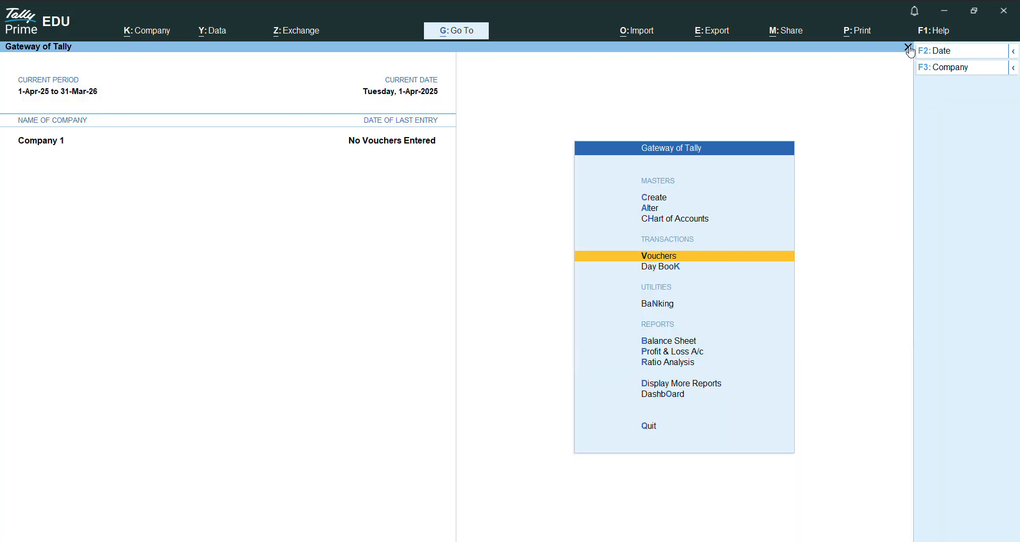
# Step: Open a Receipt voucher in Company 1 and choose Double Entry as its voucher mode
pyautogui.press('Return')
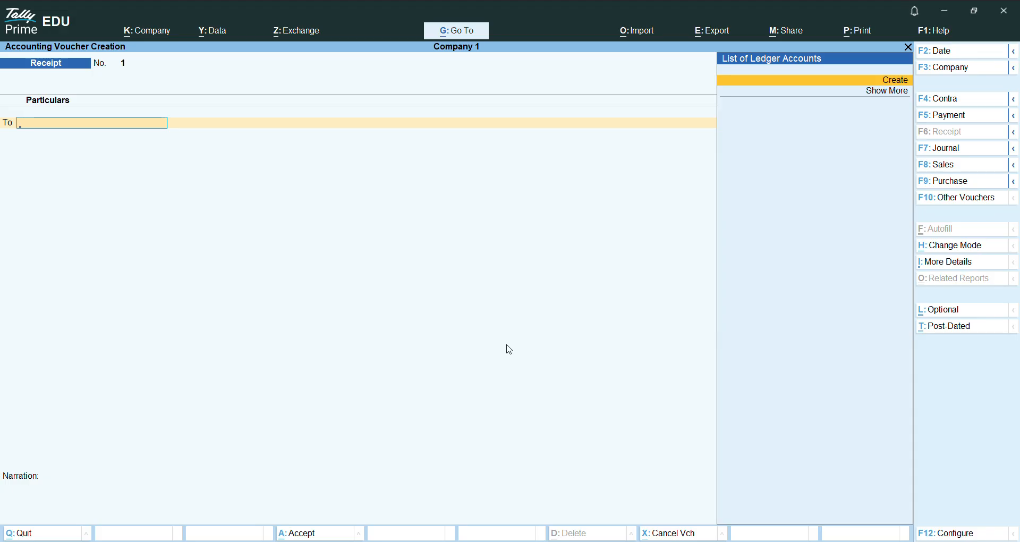
pyautogui.click(954, 247)
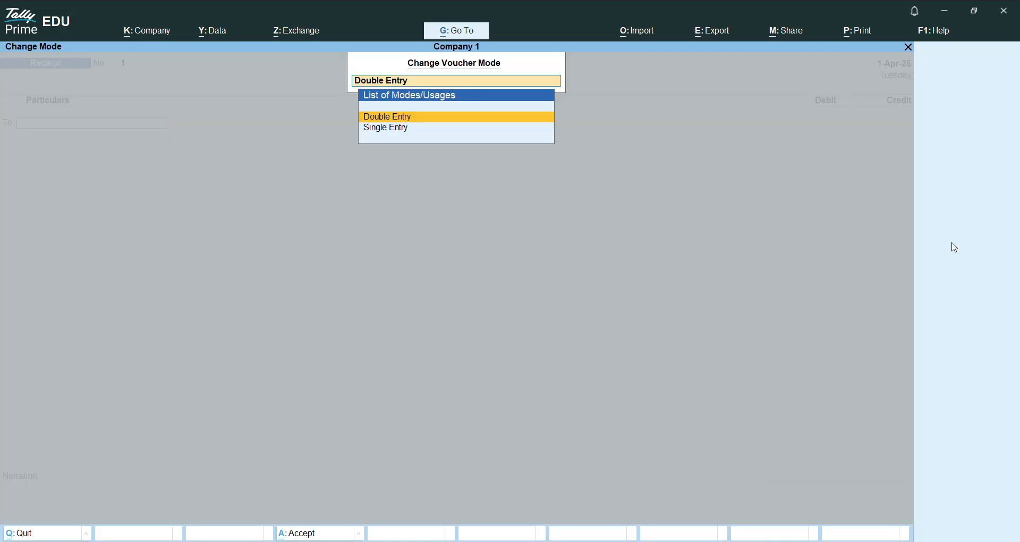
pyautogui.press('Return')
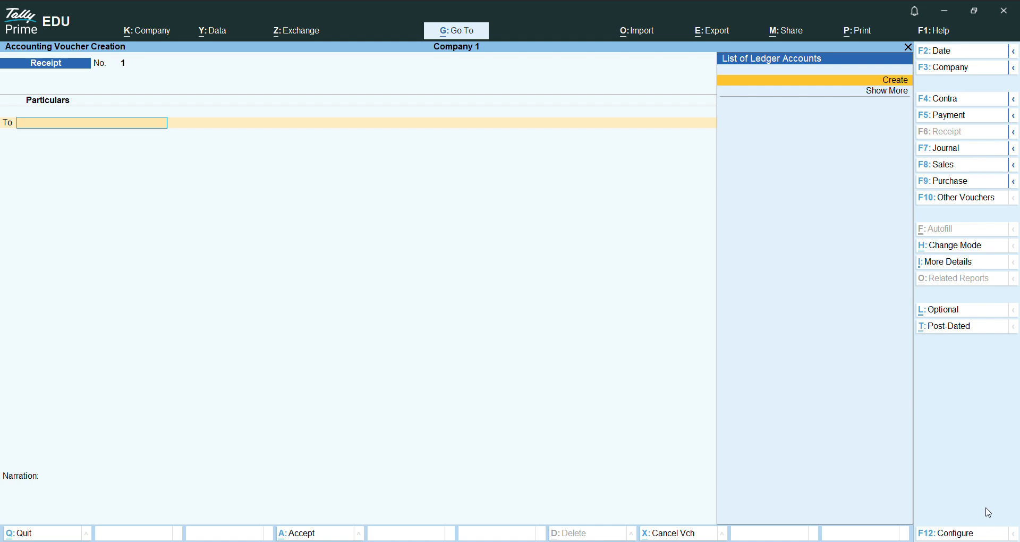
# Step: Configure the voucher to use Cr/Dr instead of To/By during voucher entry and accept the configuration
pyautogui.click(951, 534)
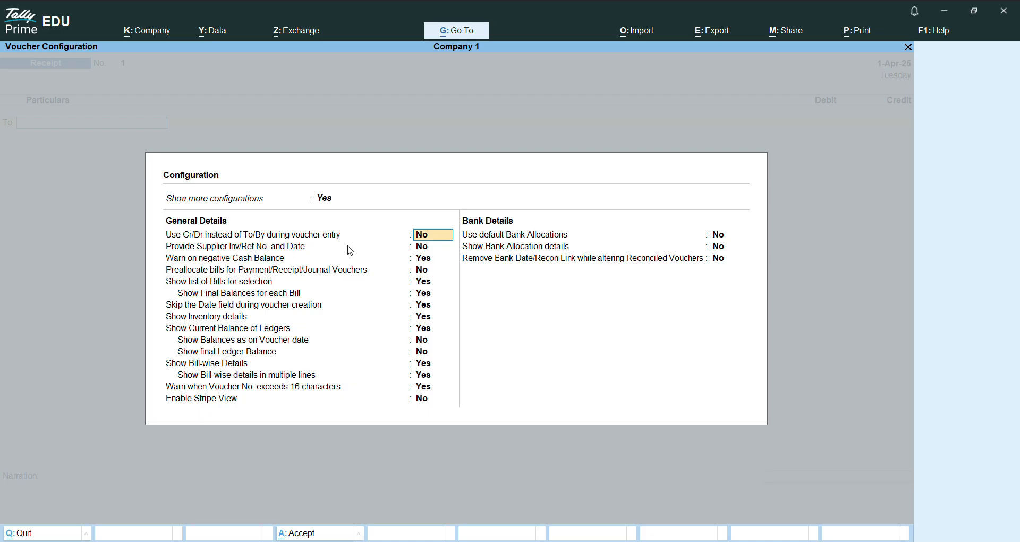
pyautogui.write('y')
pyautogui.press('Return')
pyautogui.press('Return')
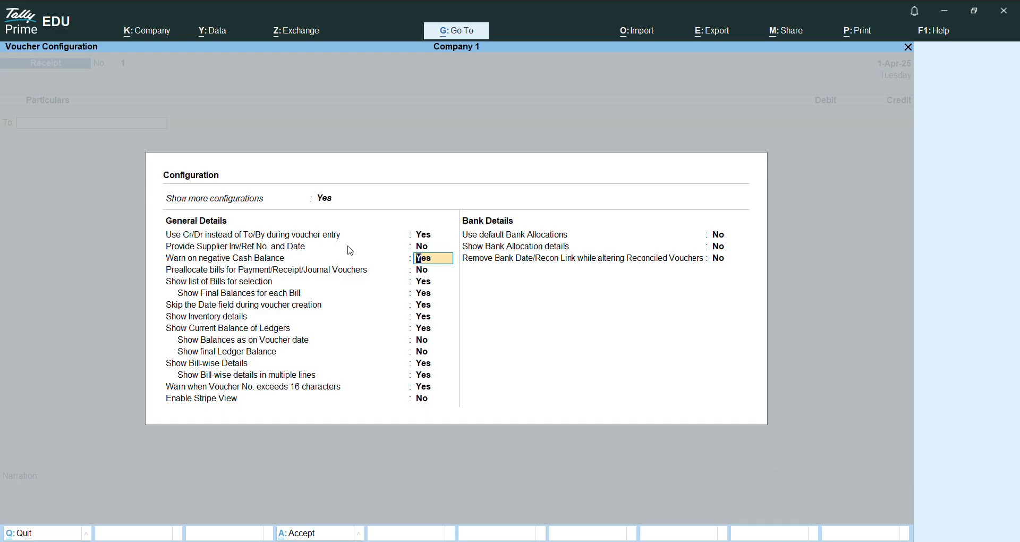
pyautogui.hotkey('ctrl', 'a')
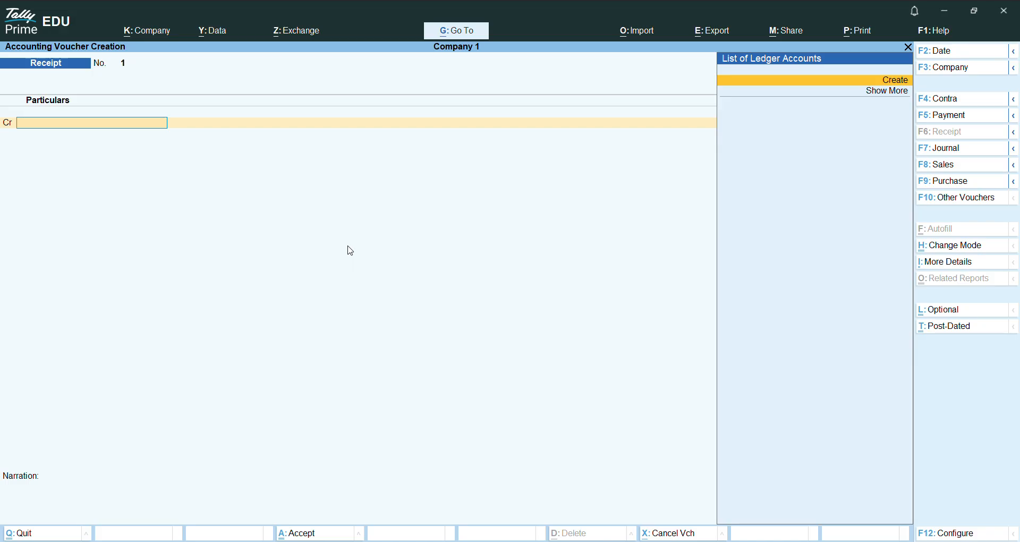
# Step: Try to find a Capital ledger for the receipt's credit line, including in the expanded ledger list, and abandon the voucher
pyautogui.write('Ca')
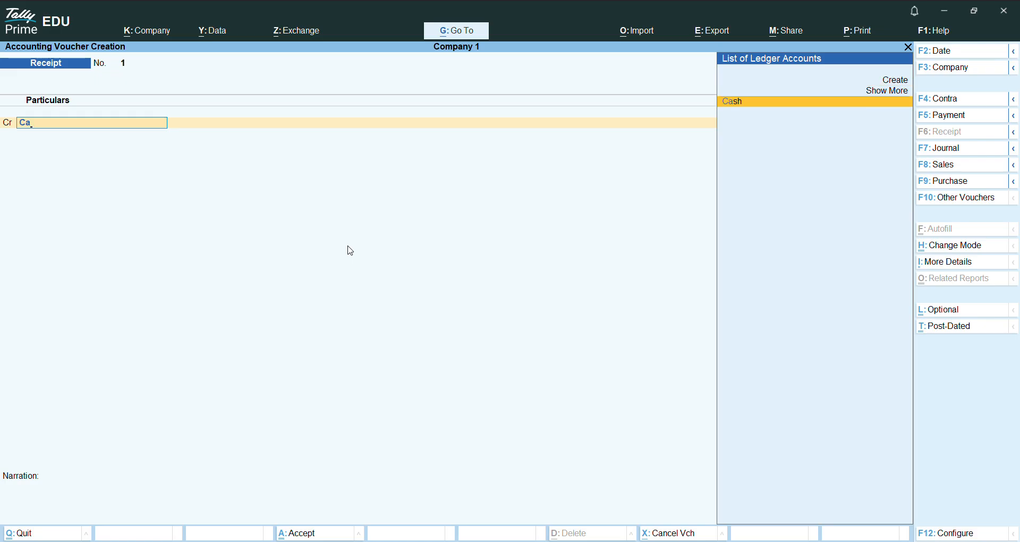
pyautogui.write('p')
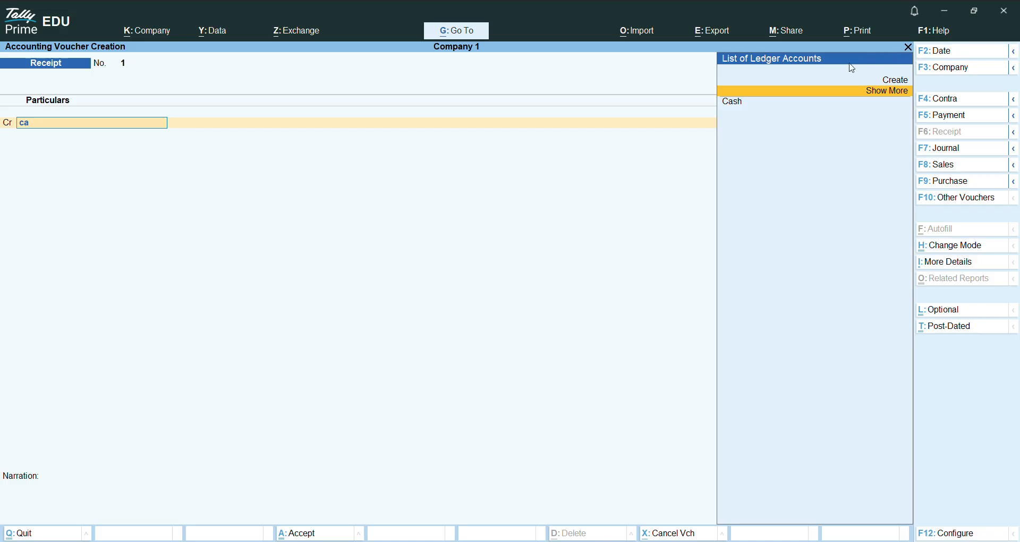
pyautogui.click(815, 92)
pyautogui.press('BackSpace')
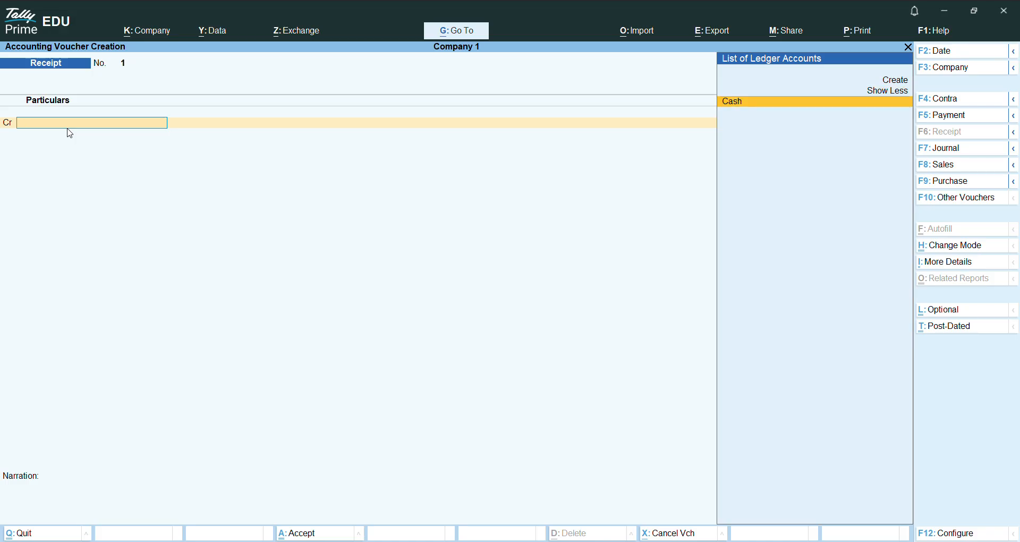
pyautogui.press('Escape')
pyautogui.press('y')
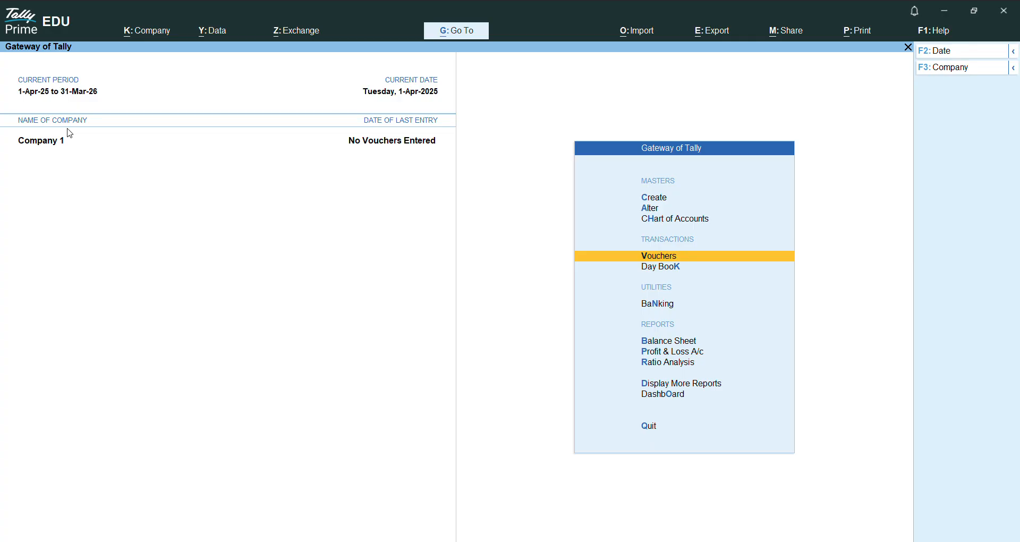
# Step: Start creating a new ledger master in Company 1 and name it Capital
pyautogui.press('Up')
pyautogui.press('Up')
pyautogui.press('Up')
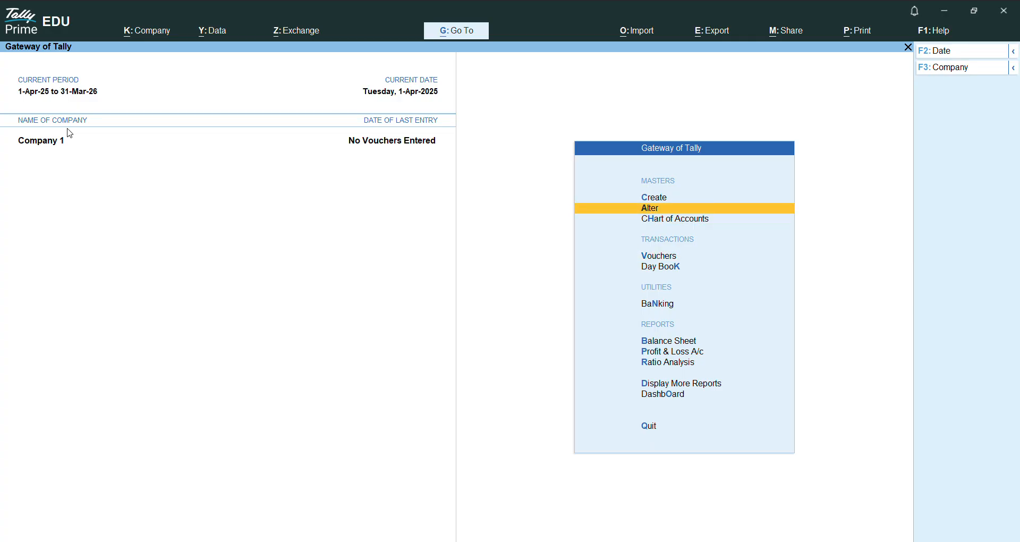
pyautogui.press('Return')
pyautogui.press('Down')
pyautogui.press('Return')
pyautogui.write('Capital')
pyautogui.press('Return')
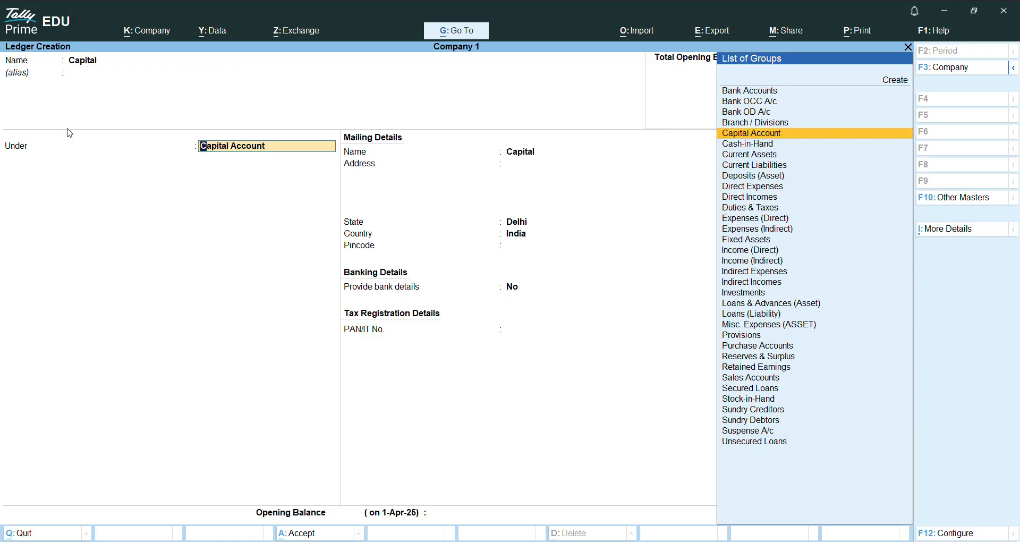
# Step: Place the Capital ledger under the Capital Account group, save it with default details, and return to the Gateway of Tally
pyautogui.press('Return')
pyautogui.press('Return')
pyautogui.press('Return')
pyautogui.press('Return')
pyautogui.press('Return')
pyautogui.press('Return')
pyautogui.press('Return')
pyautogui.press('Return')
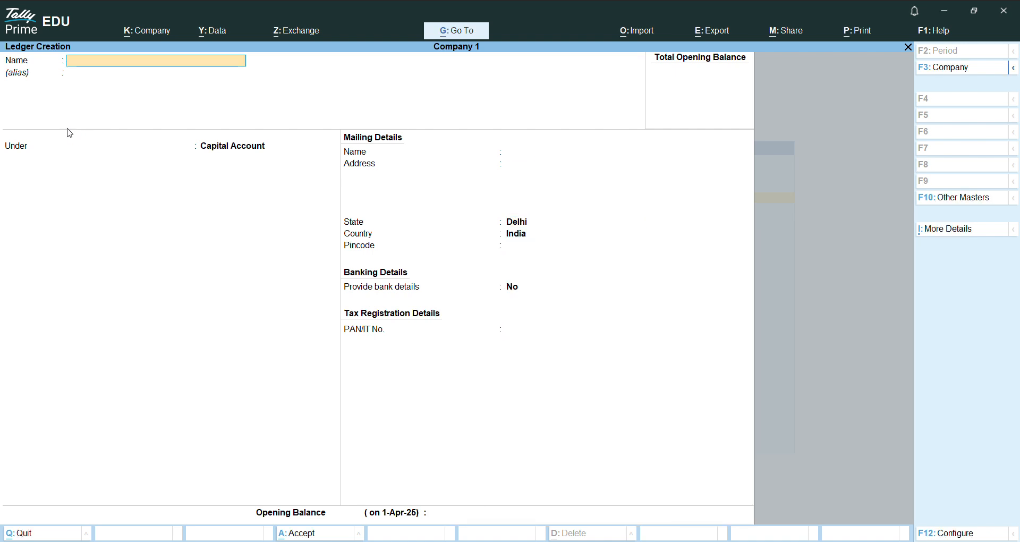
pyautogui.press('Escape')
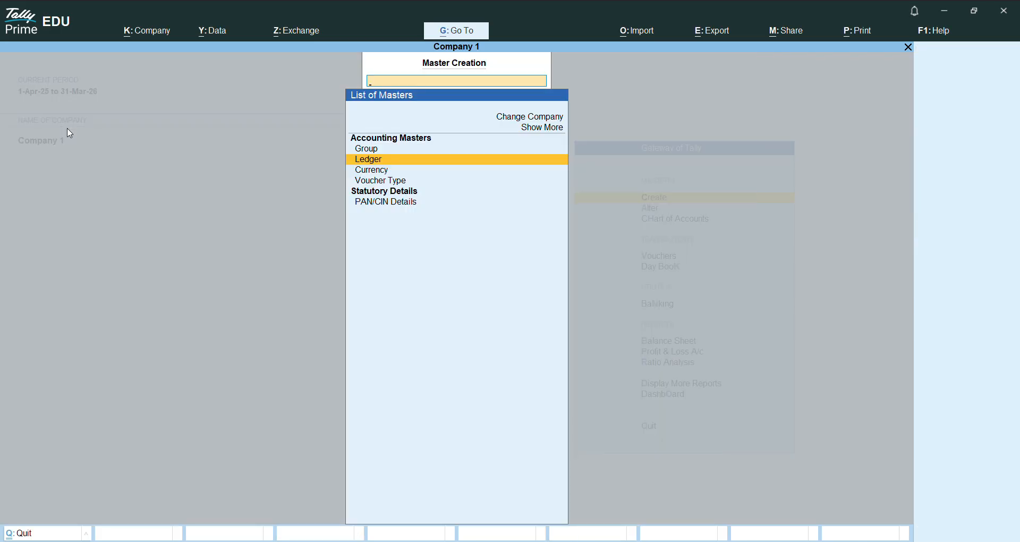
pyautogui.press('Escape')
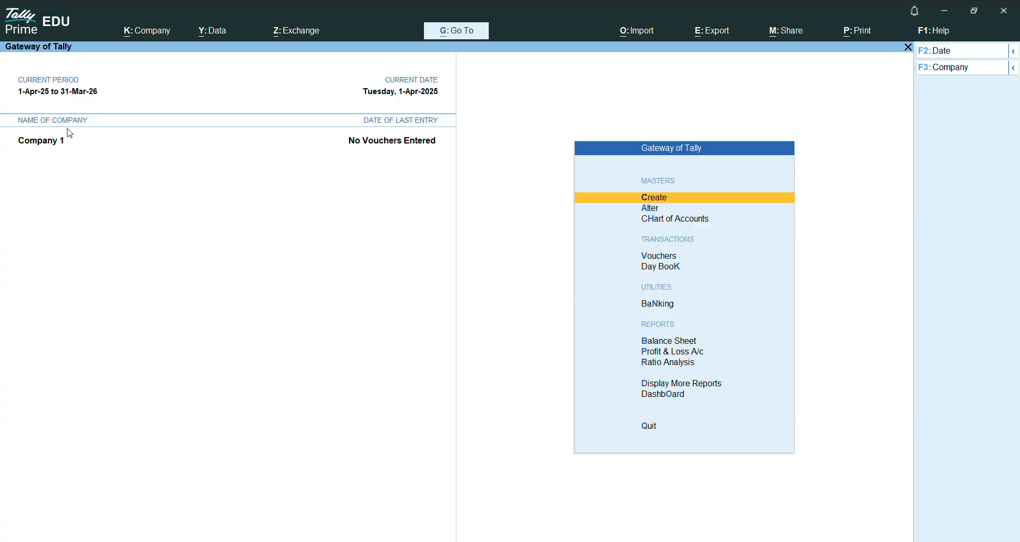
# Step: Load the company Master Co. from the list of companies and make it the active company
pyautogui.click(153, 30)
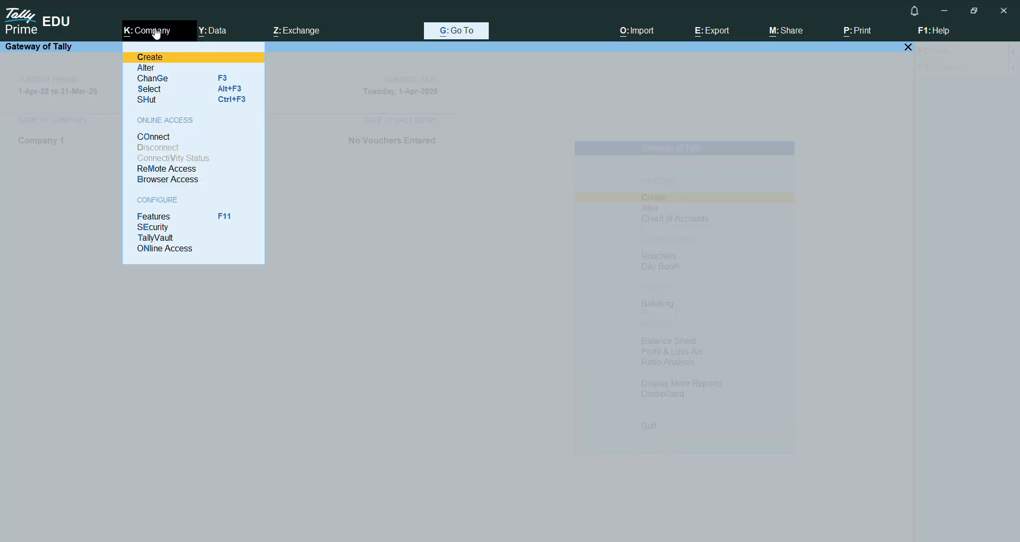
pyautogui.click(153, 97)
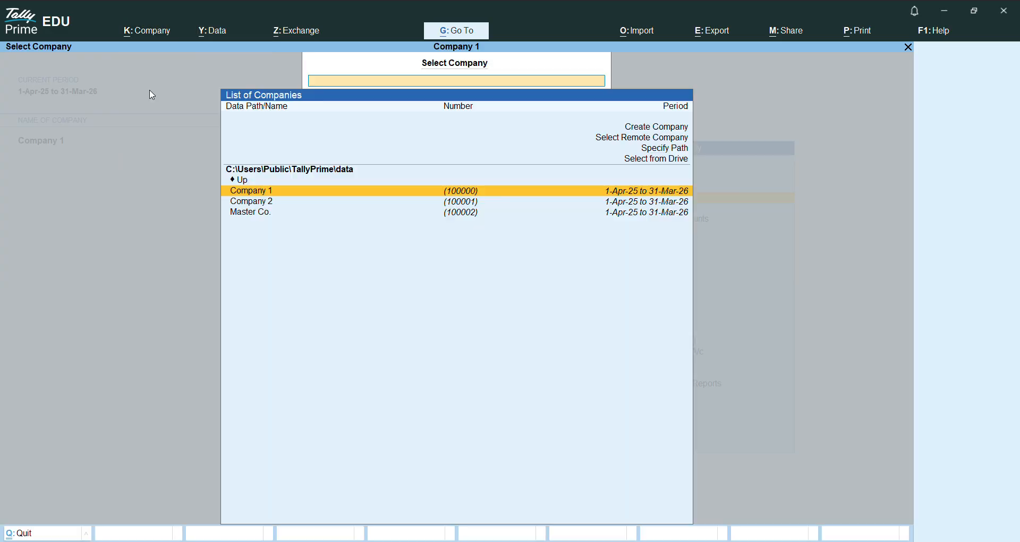
pyautogui.press('Down')
pyautogui.press('Down')
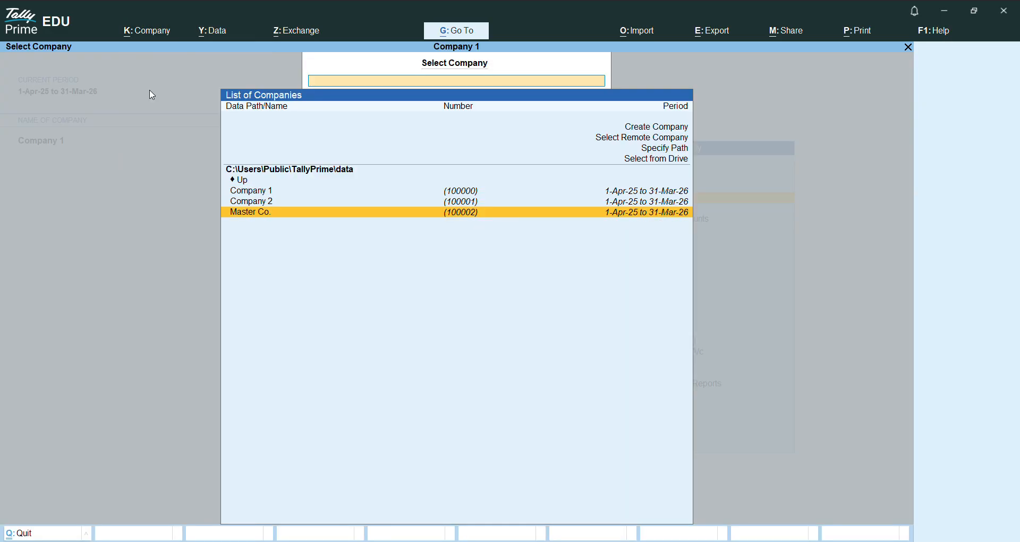
pyautogui.press('Return')
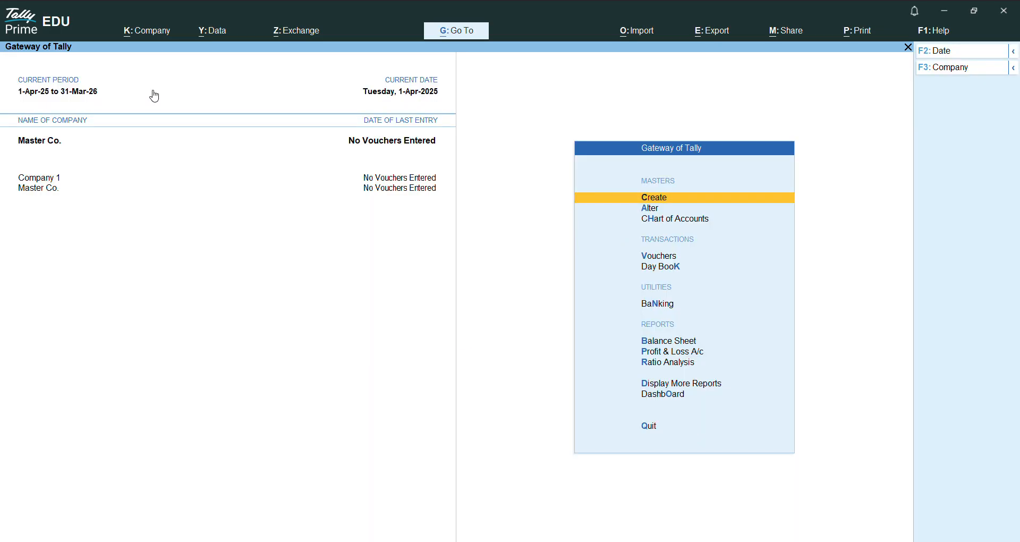
# Step: Start a receipt voucher in Master Co. and credit the Capital ledger with 5,00,000
pyautogui.press('Down')
pyautogui.press('Down')
pyautogui.press('Down')
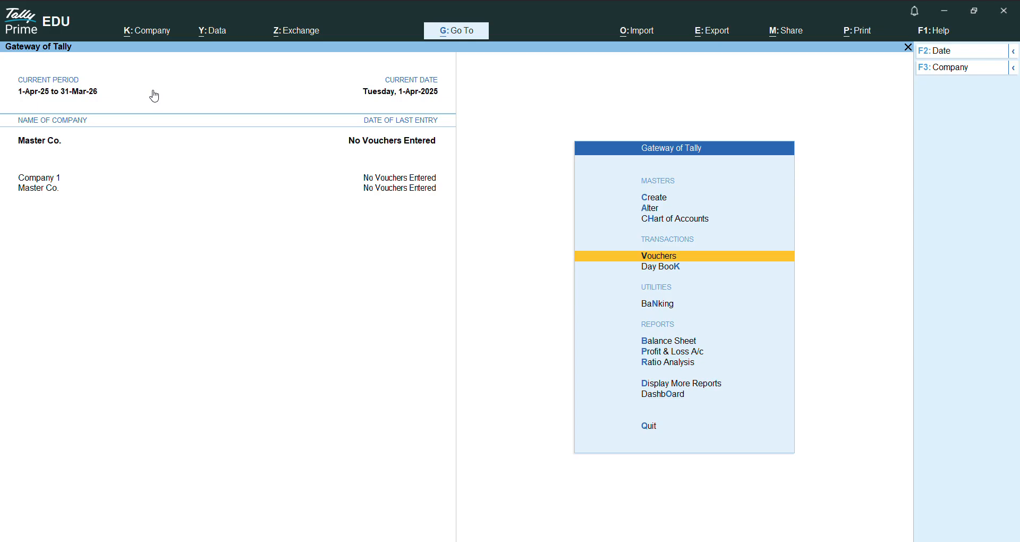
pyautogui.press('Up')
pyautogui.press('Down')
pyautogui.press('Down')
pyautogui.press('Up')
pyautogui.press('Return')
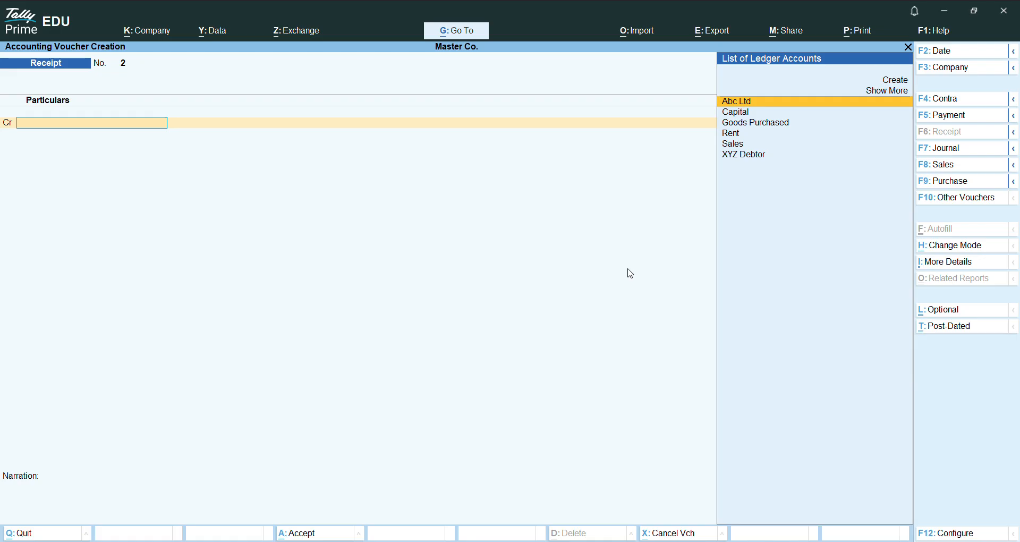
pyautogui.press('Down')
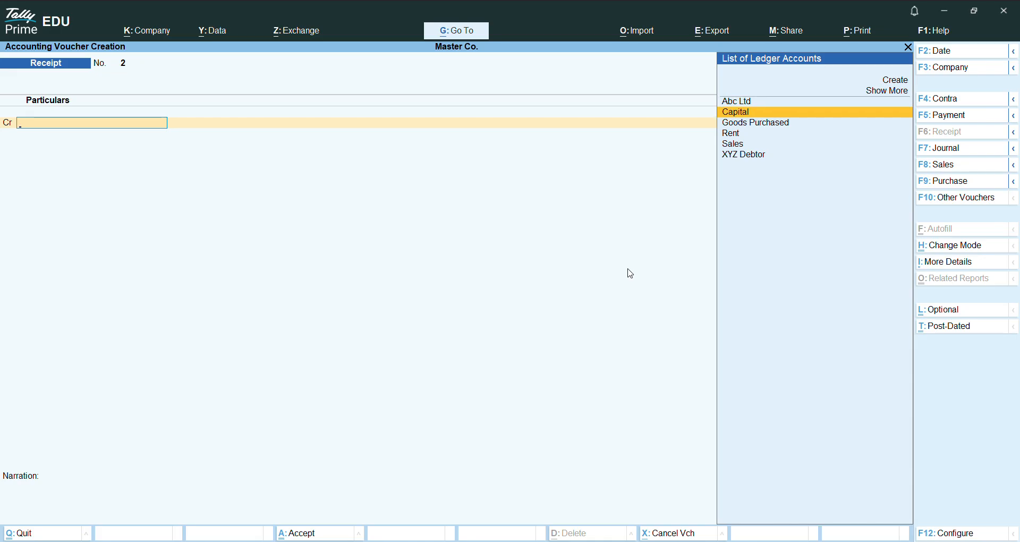
pyautogui.press('Return')
pyautogui.write('5')
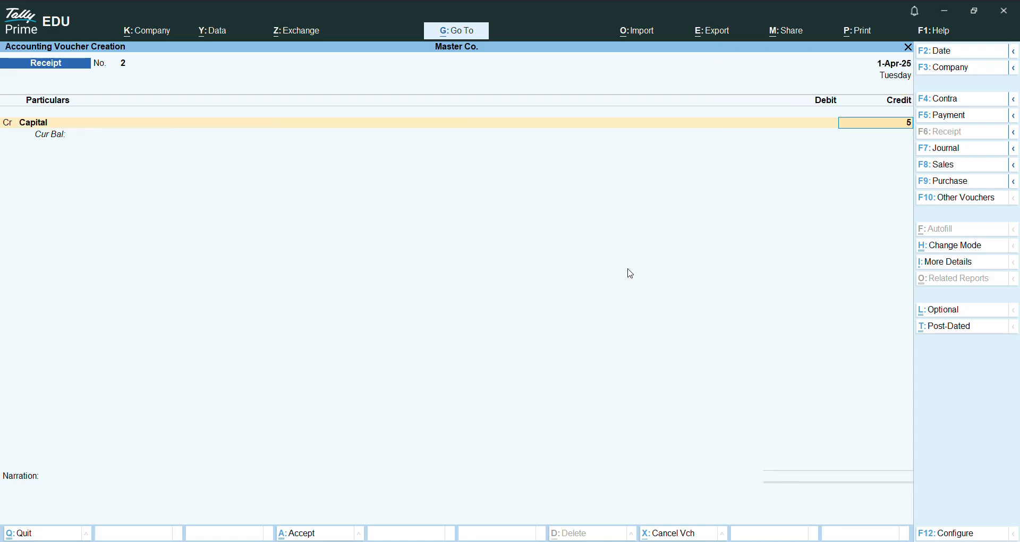
pyautogui.write('00000')
pyautogui.press('Return')
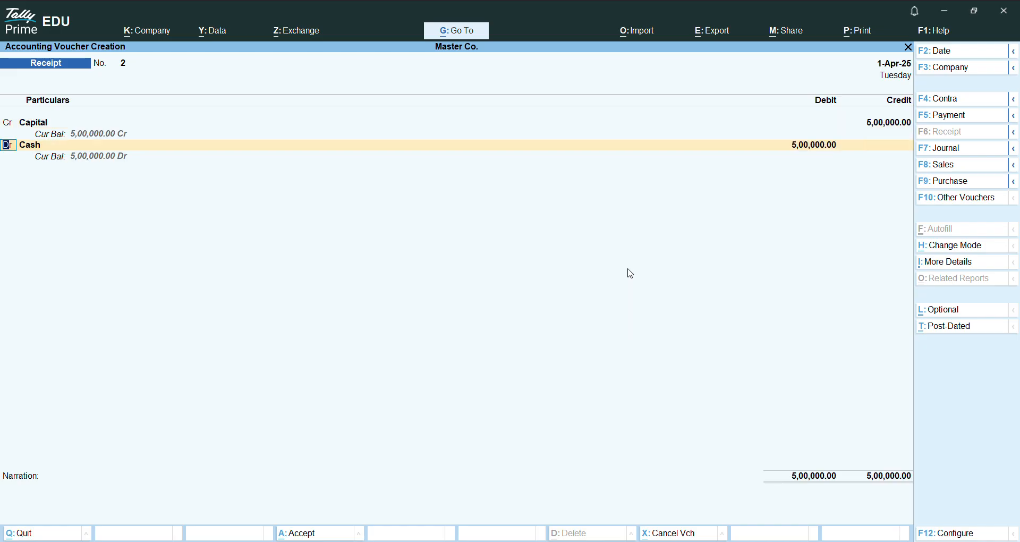
# Step: Accept Cash as the receipt's debit ledger with an amount of 5,00,000
pyautogui.press('Return')
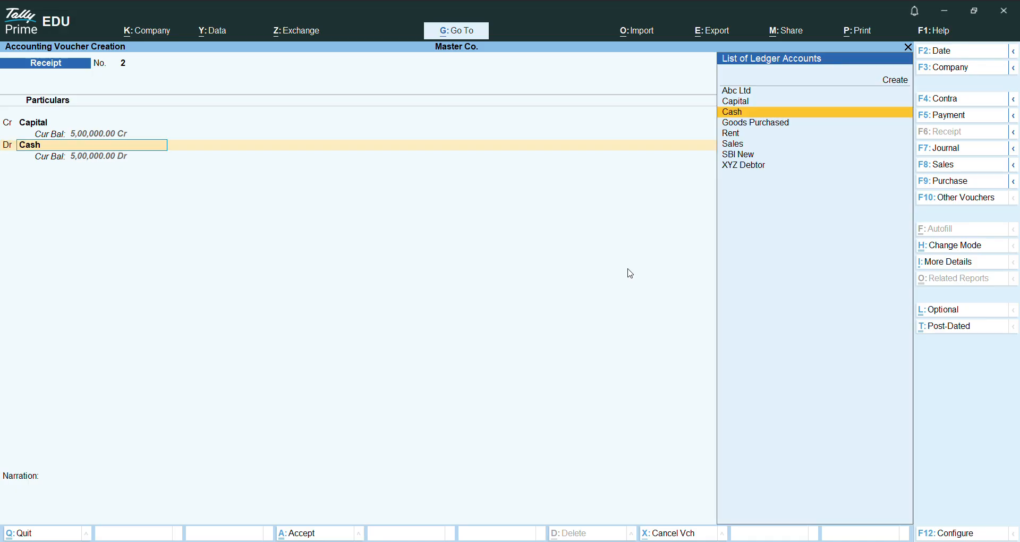
pyautogui.press('Return')
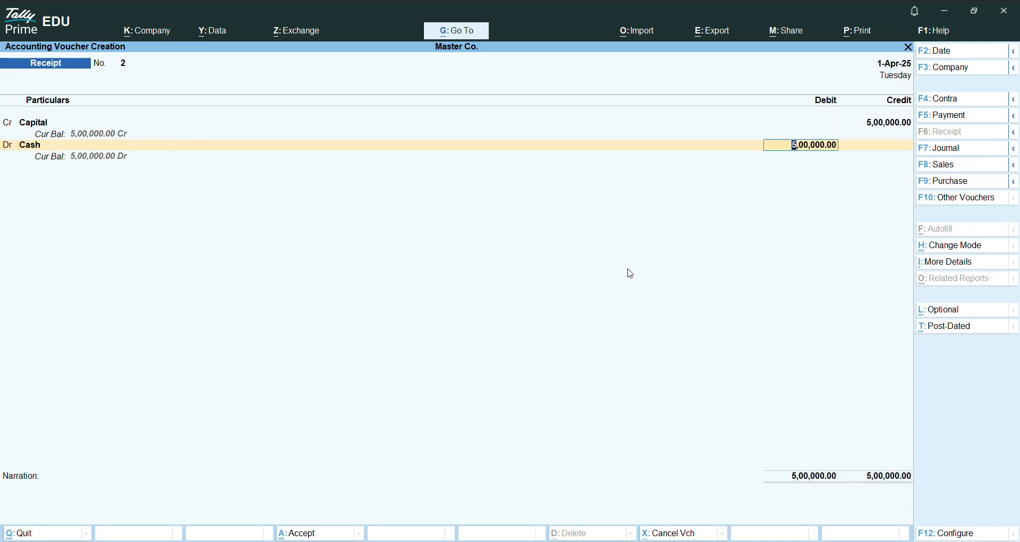
pyautogui.press('Return')
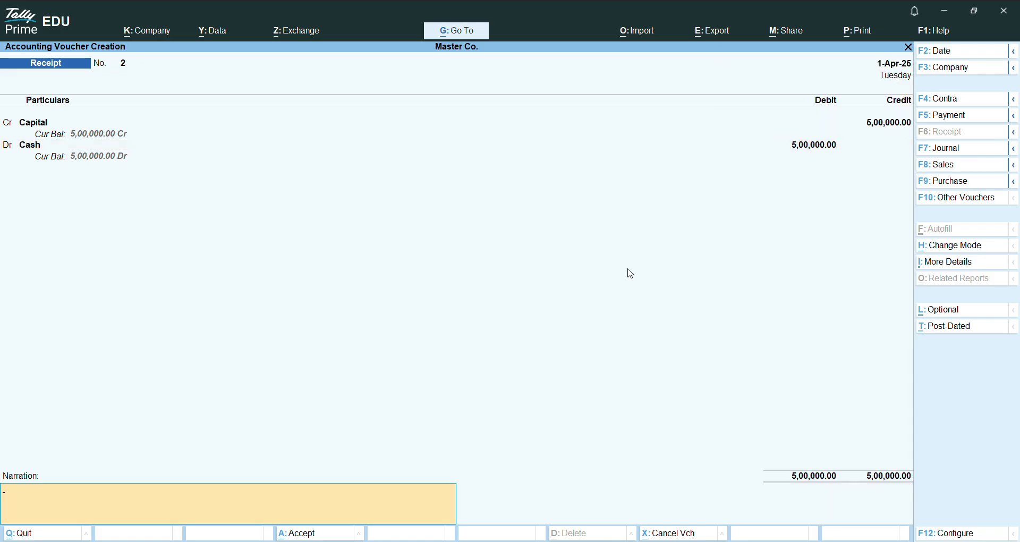
# Step: Add the narration "Being cash bought from capital" to the receipt voucher and save it
pyautogui.write('B')
pyautogui.write('eing cash bought from capital')
pyautogui.press('Return')
pyautogui.press('Return')
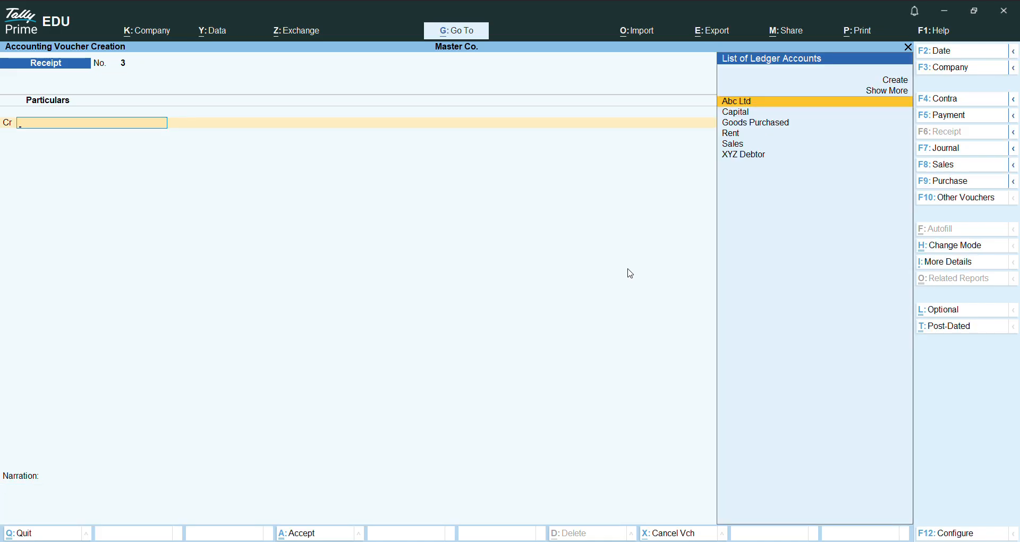
# Step: Leave voucher entry, check the recorded receipt in the Day Book, and return to the Gateway of Tally
pyautogui.press('Escape')
pyautogui.press('Return')
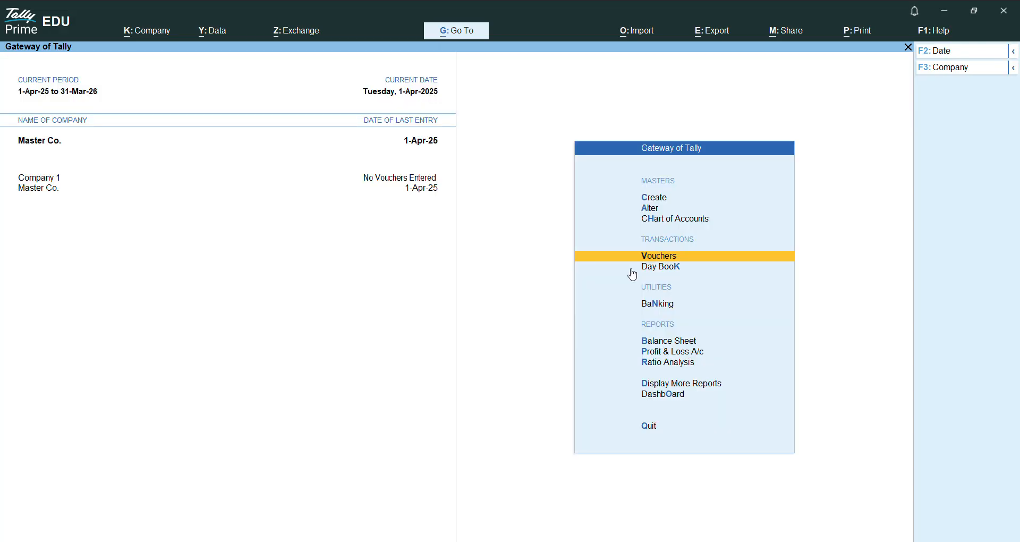
pyautogui.press('Down')
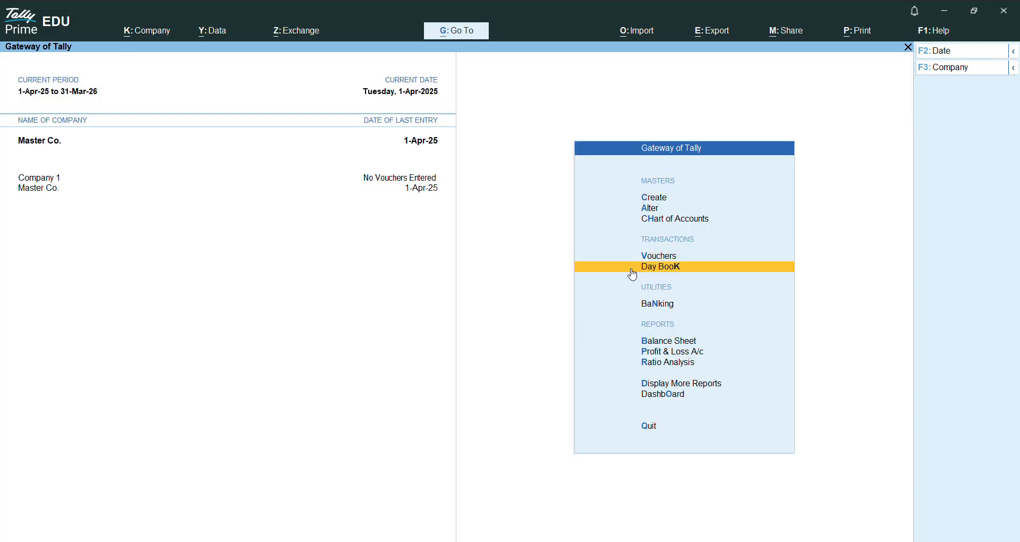
pyautogui.click(633, 270)
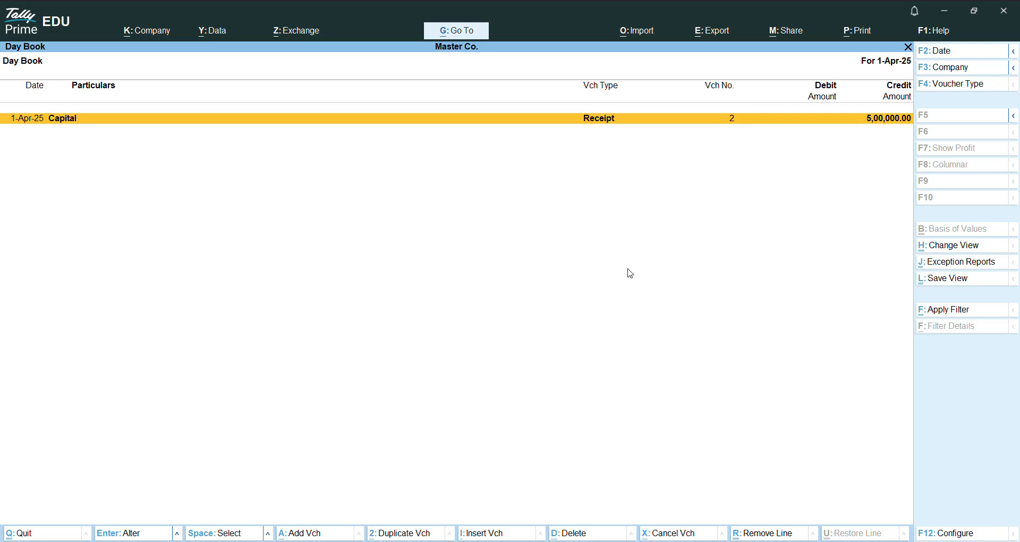
pyautogui.press('Escape')
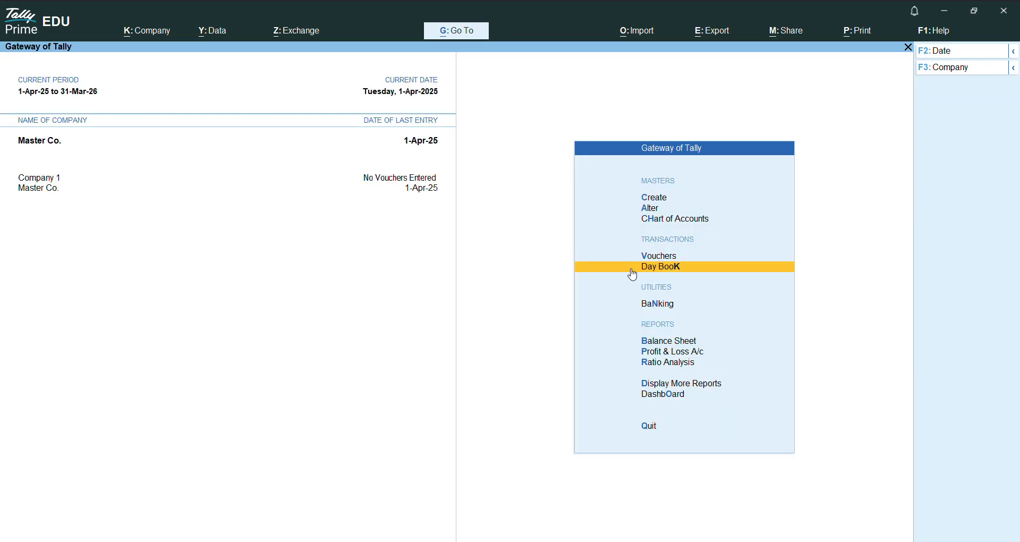
# Step: Start a contra voucher that credits Cash with 5,000 and debits SBI New with the same amount
pyautogui.press('Up')
pyautogui.press('Return')
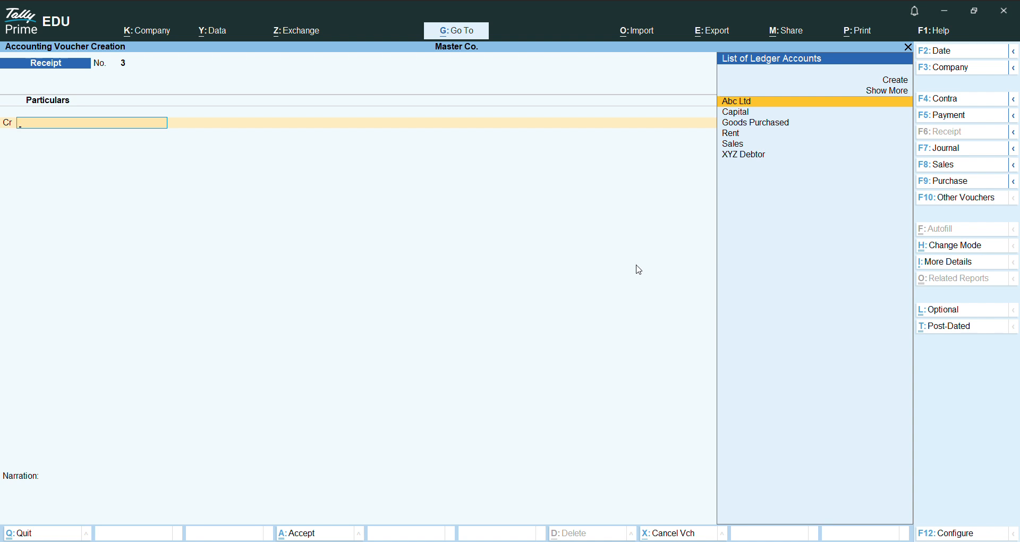
pyautogui.click(951, 99)
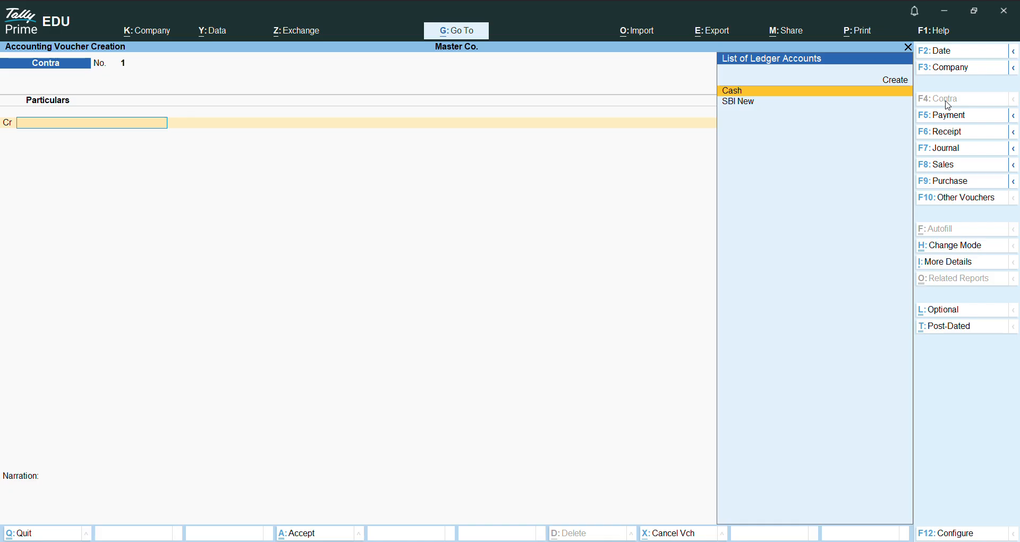
pyautogui.press('Down')
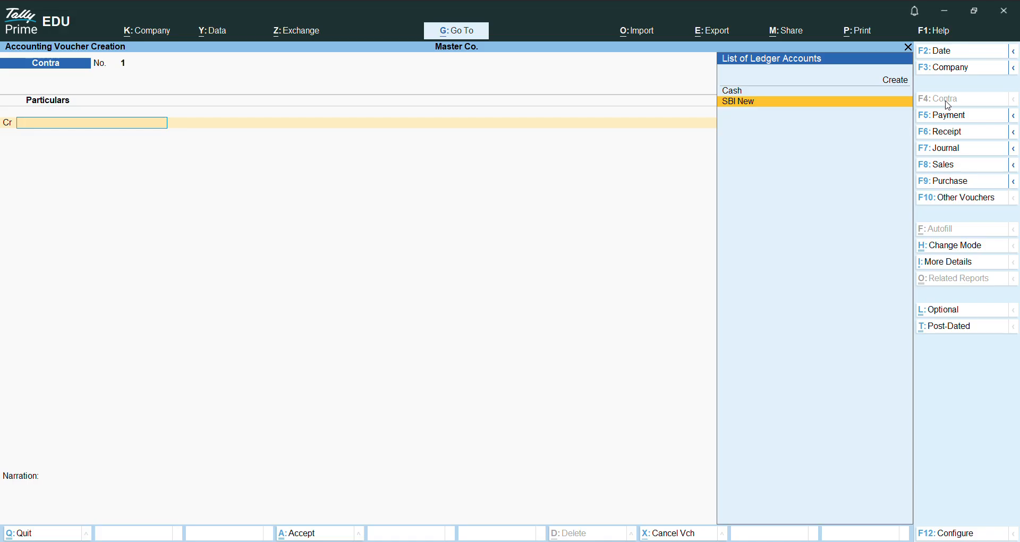
pyautogui.press('Up')
pyautogui.press('Return')
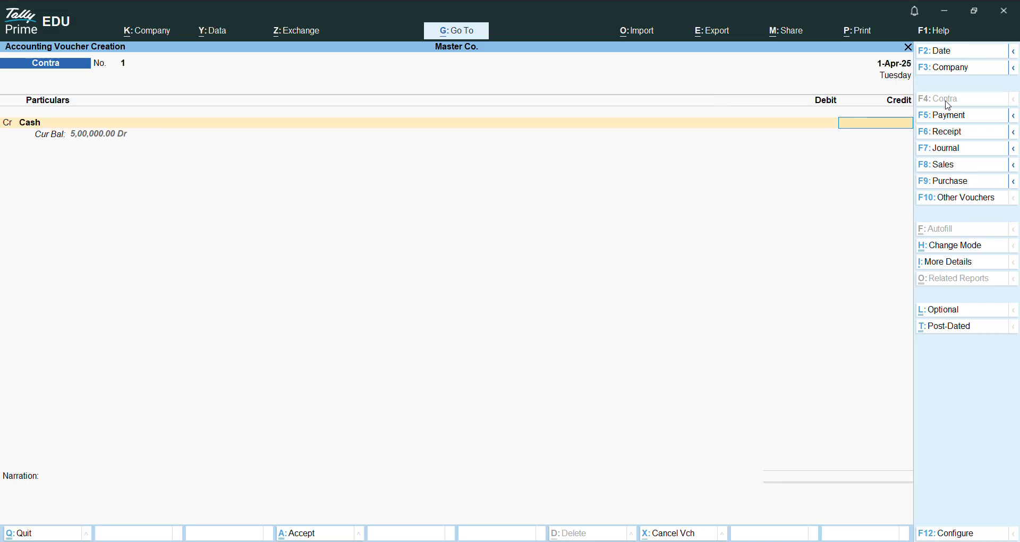
pyautogui.write('5000')
pyautogui.press('Return')
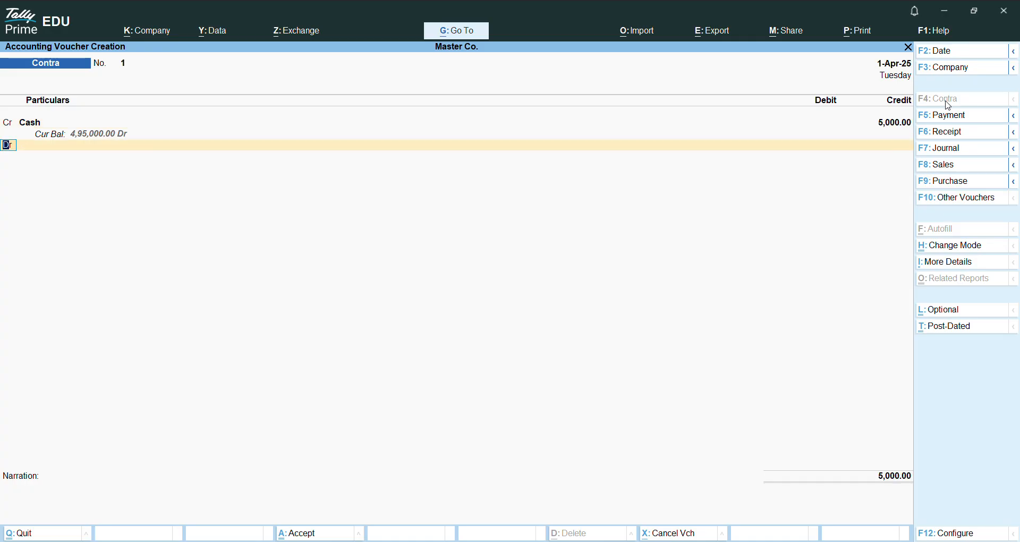
pyautogui.press('Return')
pyautogui.press('Down')
pyautogui.press('Return')
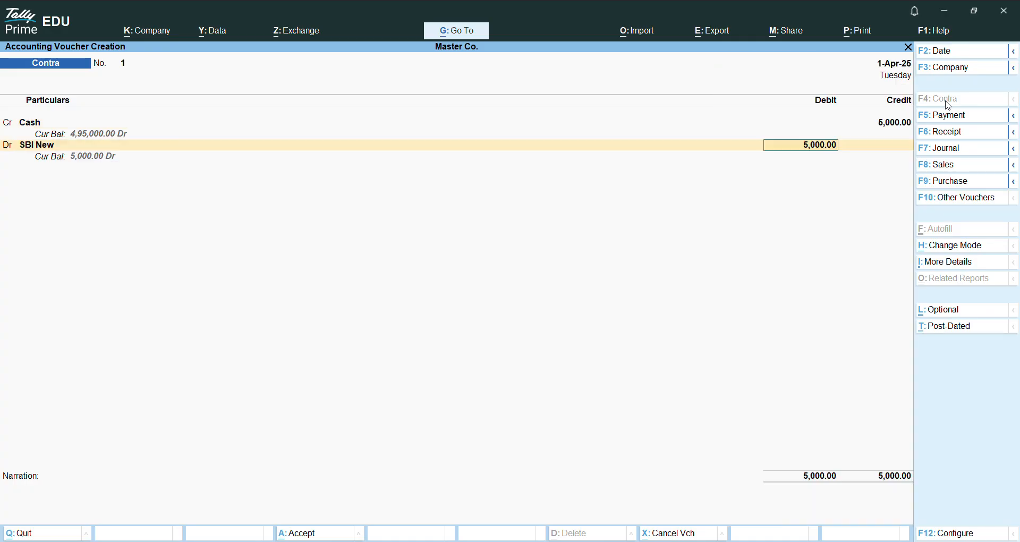
# Step: Allocate the 5,000 SBI New deposit as cash and enter 10 notes of the 500 denomination
pyautogui.press('Return')
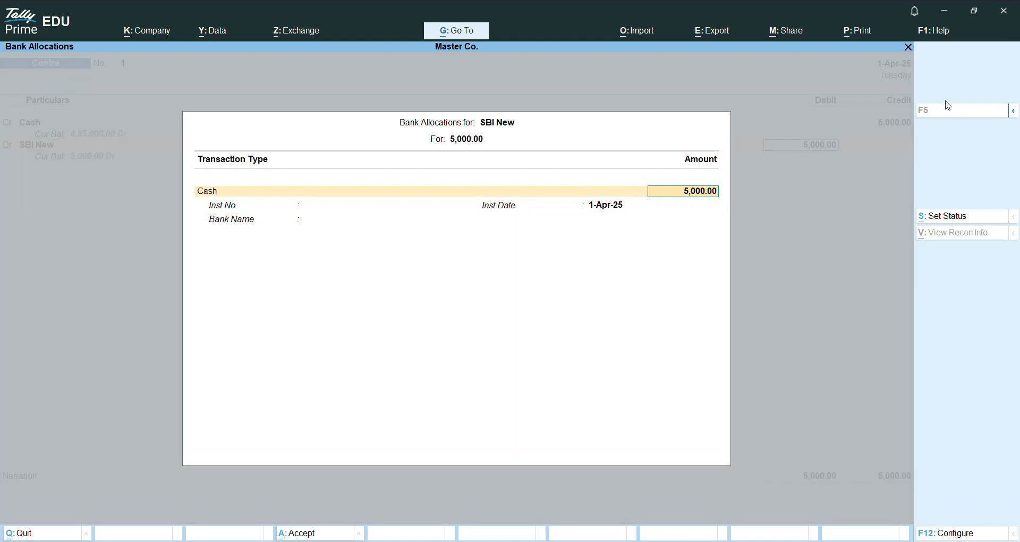
pyautogui.press('Return')
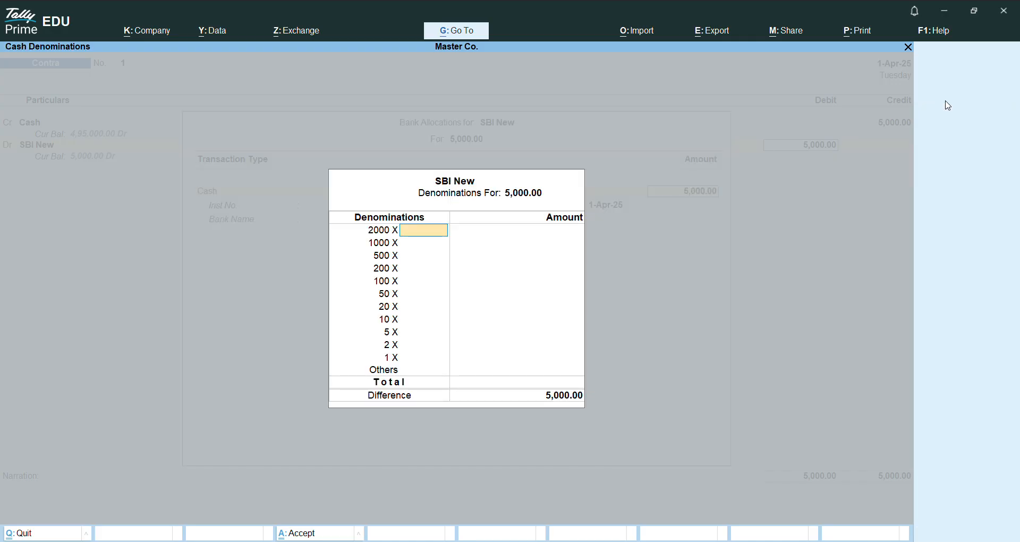
pyautogui.press('Return')
pyautogui.press('Return')
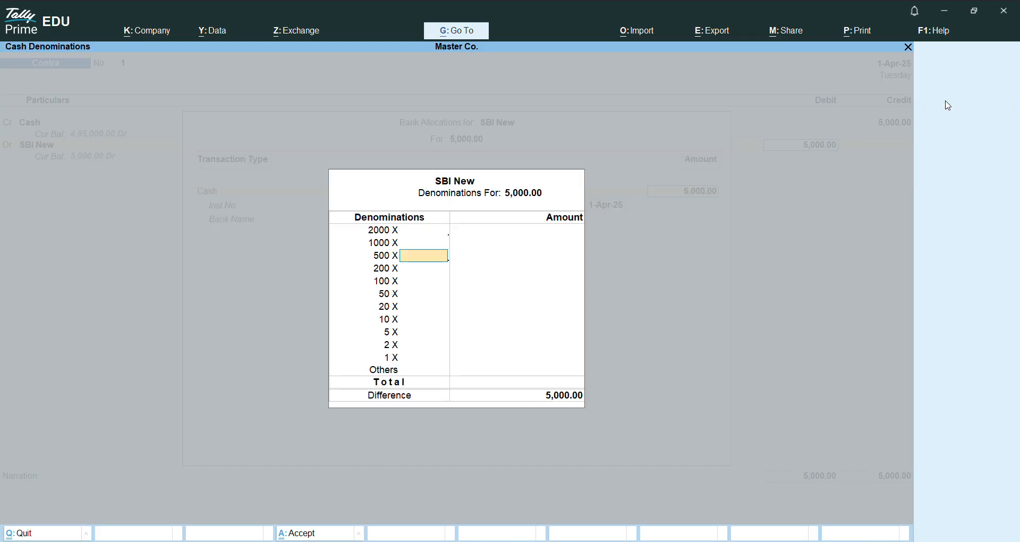
pyautogui.write('10')
pyautogui.press('Return')
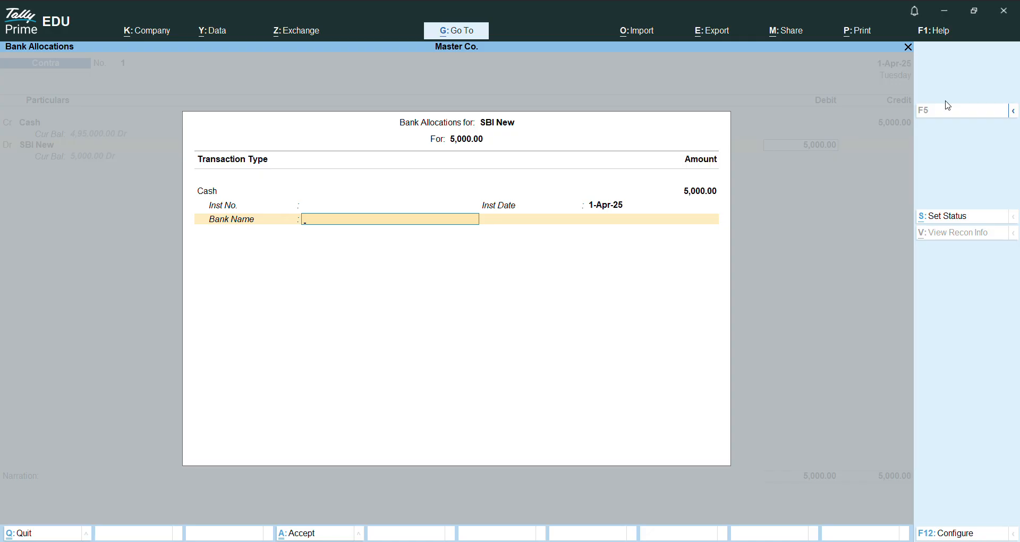
# Step: Try to enter a bank name in the SBI New bank allocation, and quit the allocation
pyautogui.write('S')
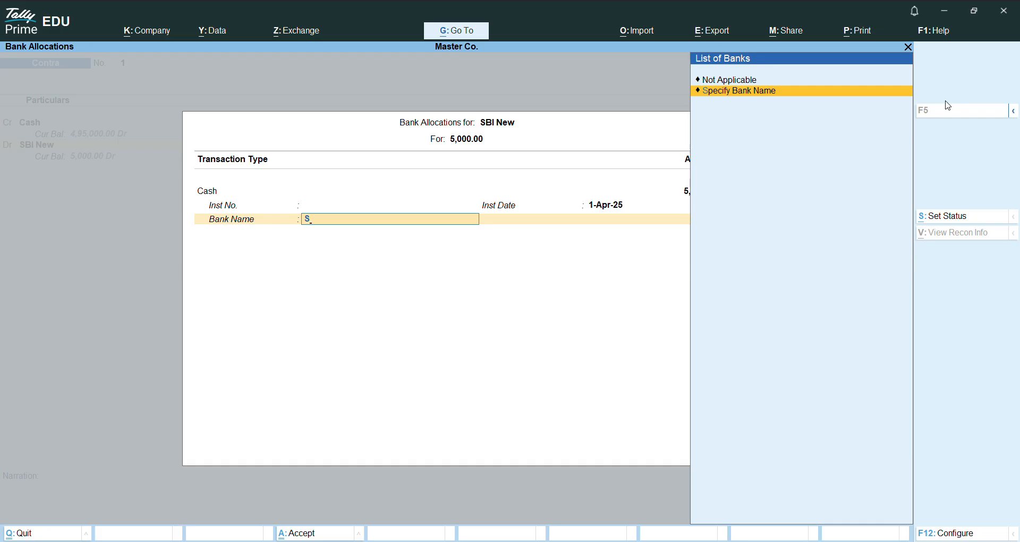
pyautogui.write('b')
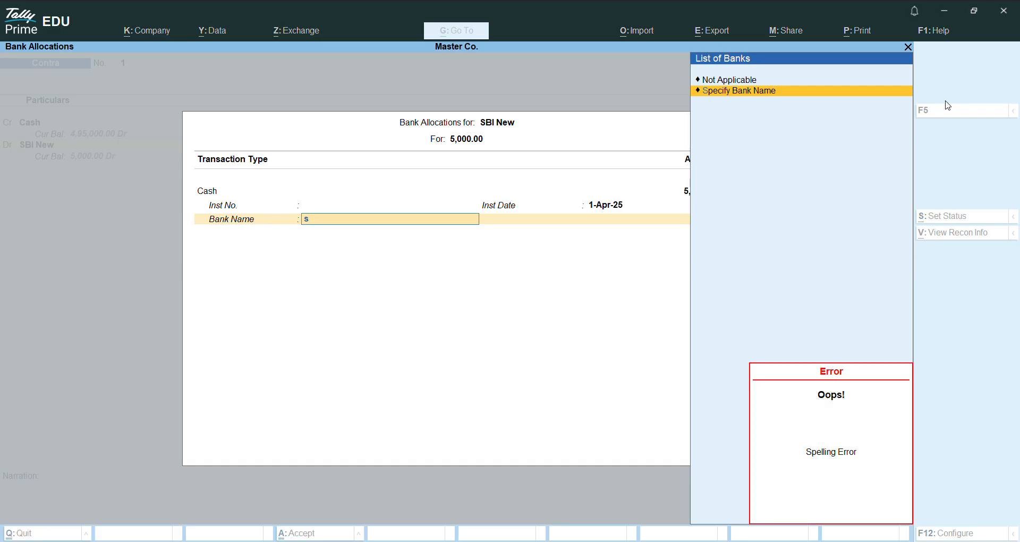
pyautogui.press('BackSpace')
pyautogui.press('Escape')
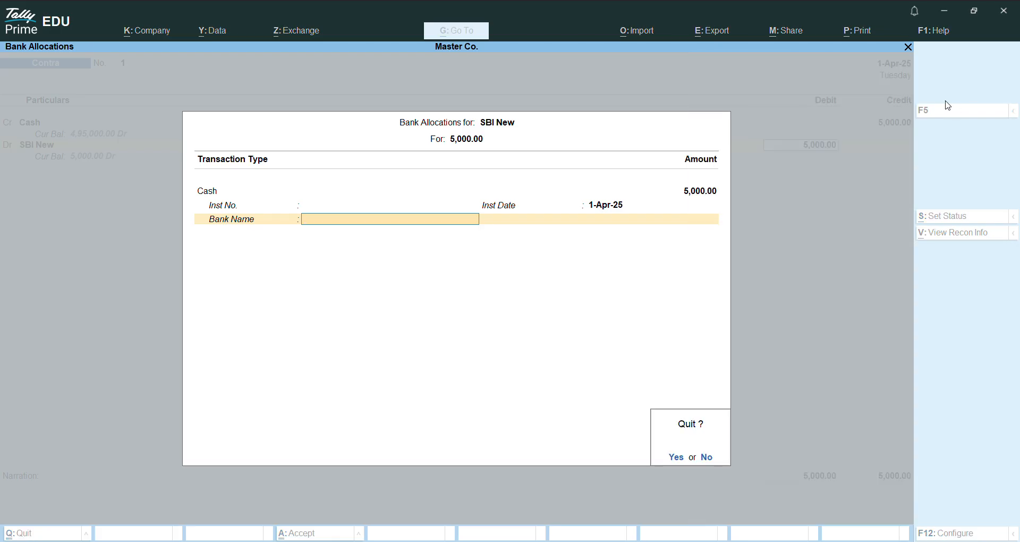
pyautogui.press('y')
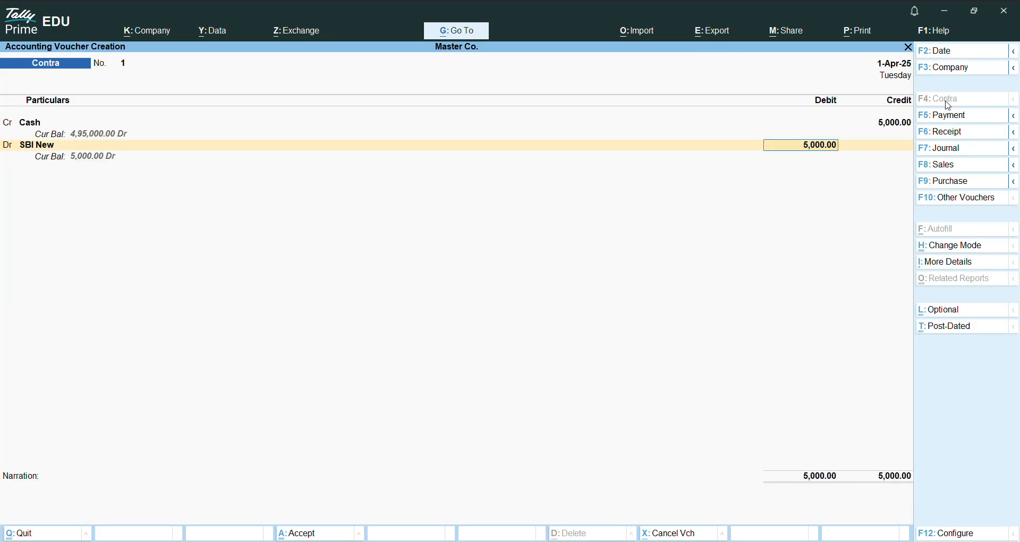
# Step: Accept the SBI New bank allocation without a bank name and save the contra voucher without a narration
pyautogui.press('Return')
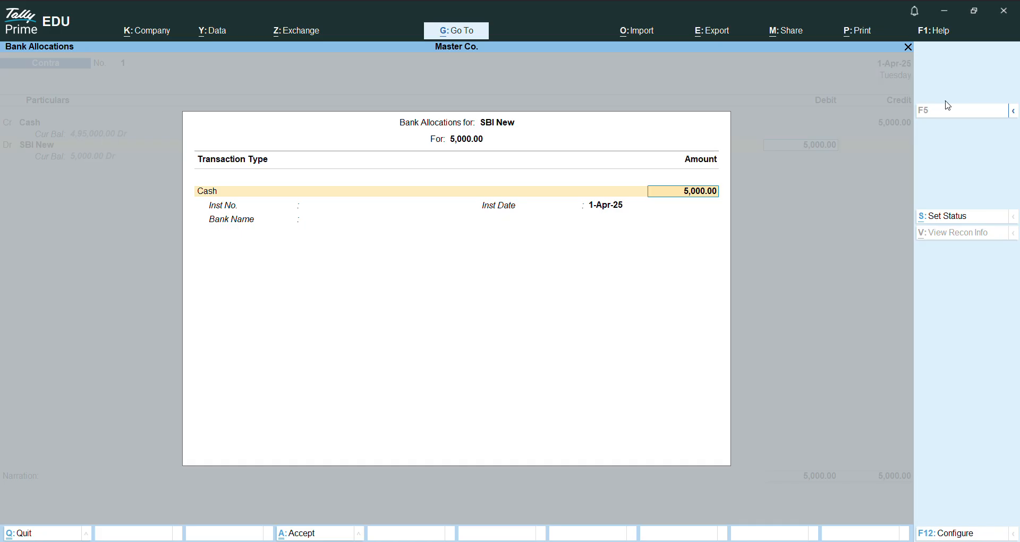
pyautogui.press('Return')
pyautogui.press('Return')
pyautogui.press('Return')
pyautogui.press('Return')
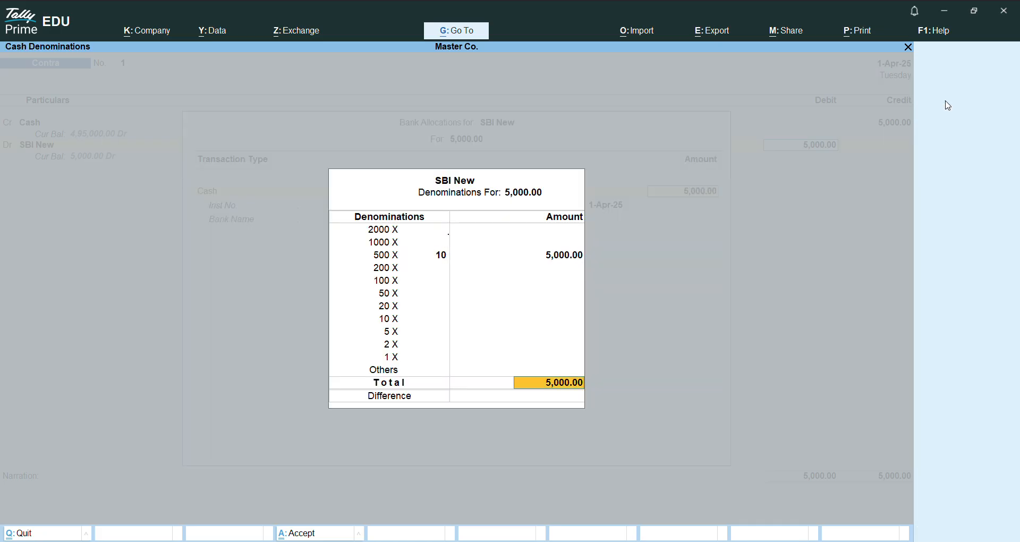
pyautogui.press('Return')
pyautogui.press('Return')
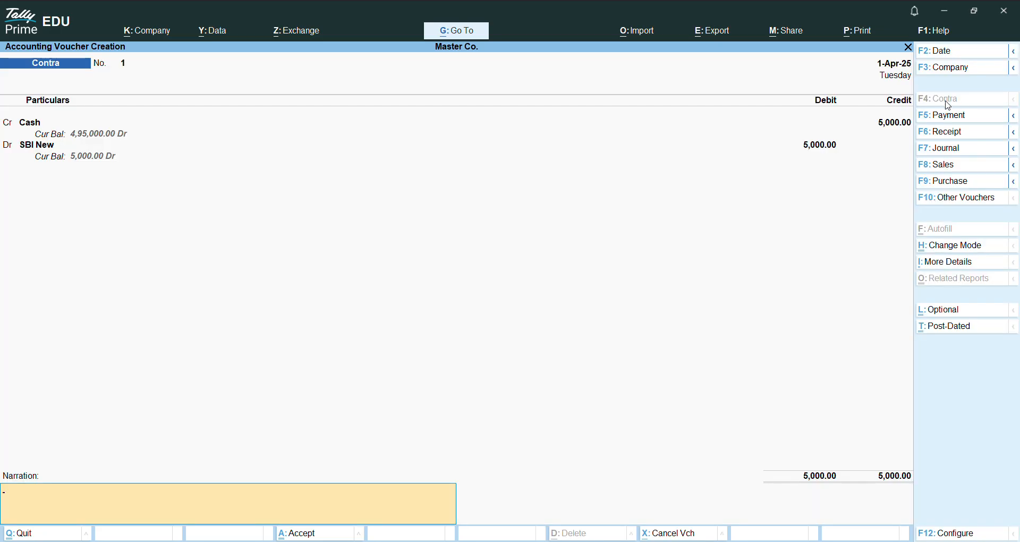
pyautogui.press('Return')
pyautogui.press('y')
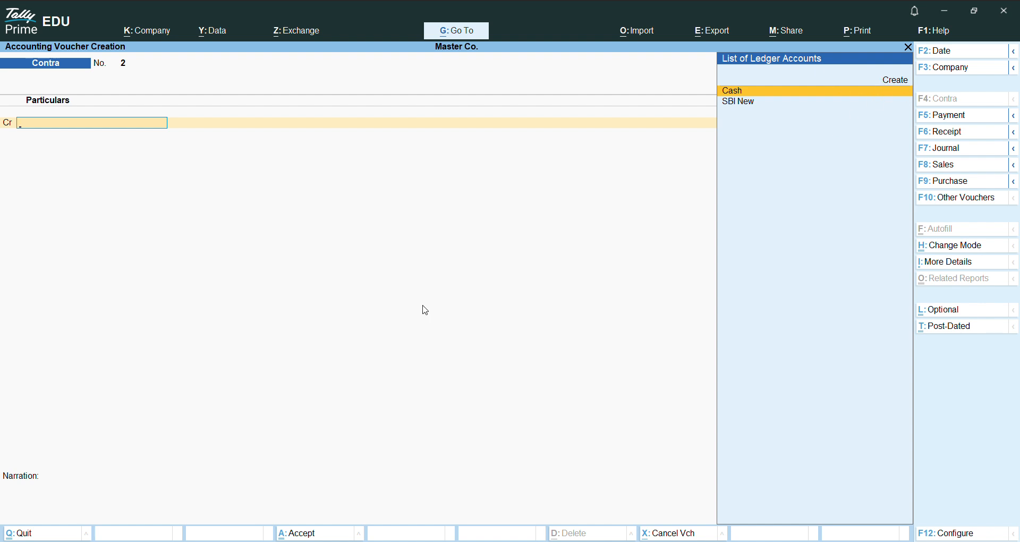
# Step: Leave voucher entry, start creating a new ledger master in Master Co., and name it HDFC
pyautogui.press('Escape')
pyautogui.press('y')
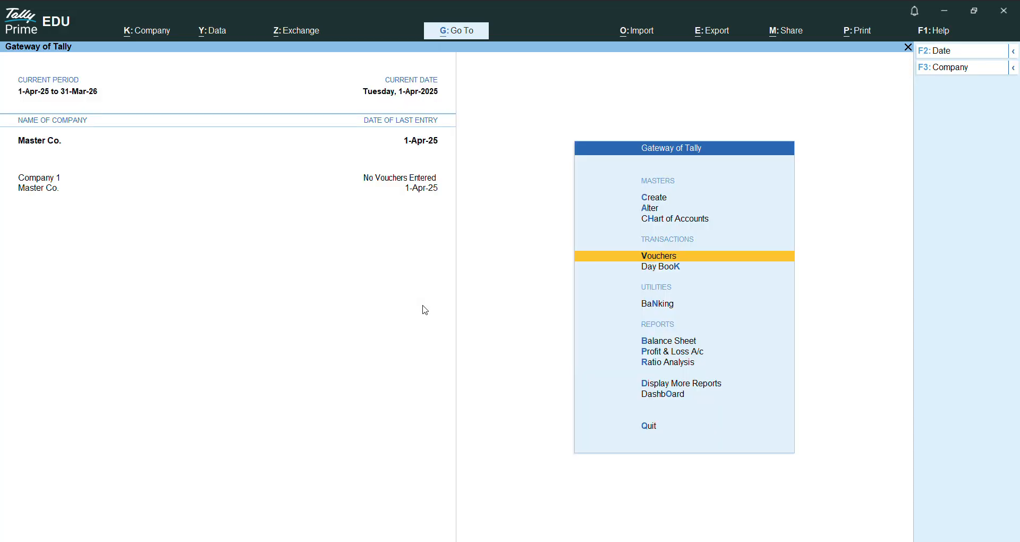
pyautogui.press('Up')
pyautogui.press('Up')
pyautogui.press('Up')
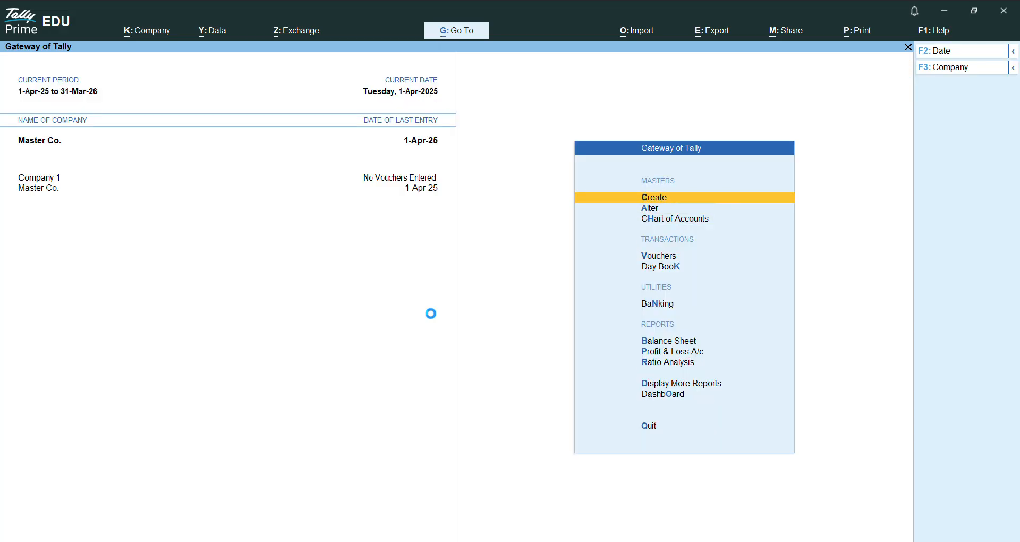
pyautogui.press('Return')
pyautogui.press('Down')
pyautogui.press('Return')
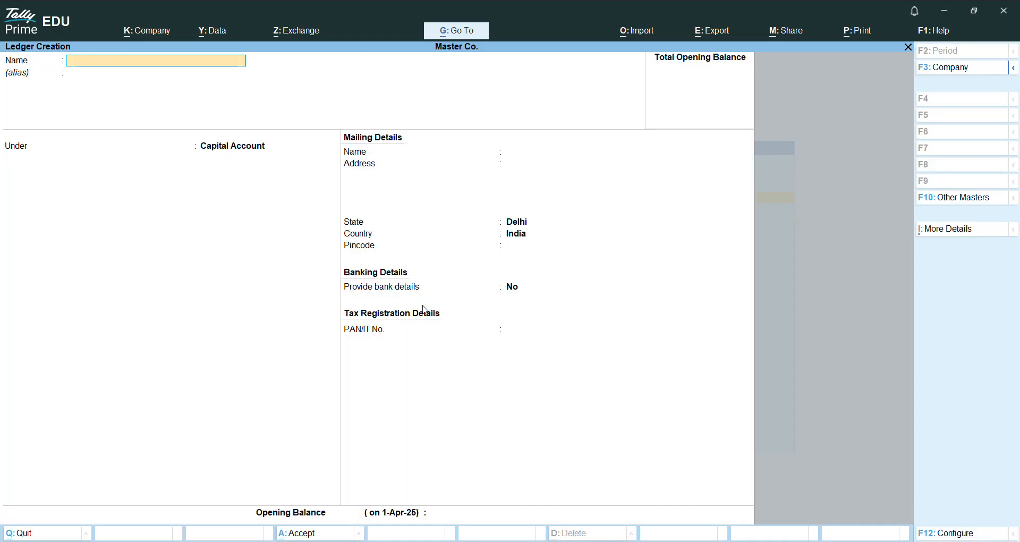
pyautogui.write('HDFV')
pyautogui.press('BackSpace')
pyautogui.write('C')
pyautogui.press('Return')
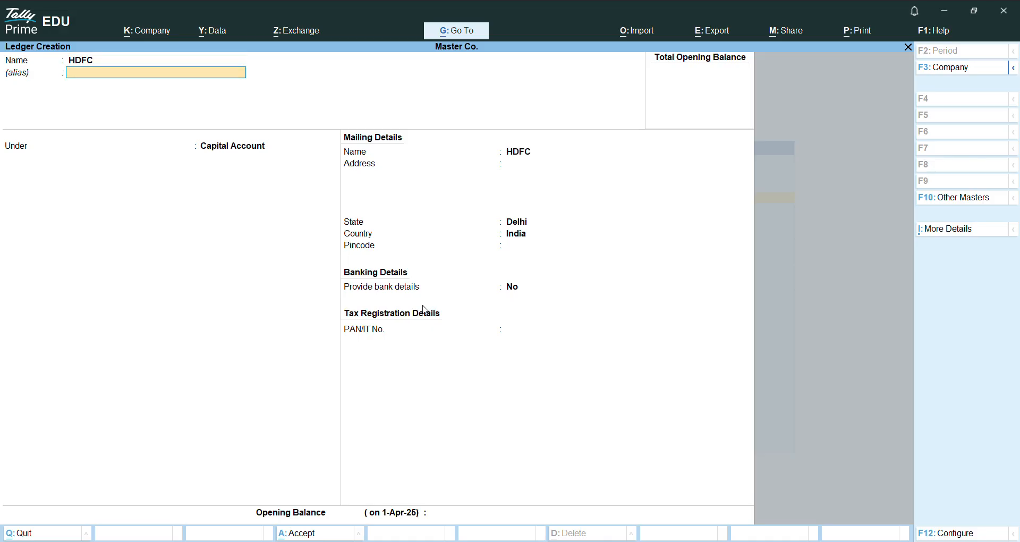
# Step: Place the HDFC ledger under Bank Accounts, save it without bank details or an opening balance, and leave master creation
pyautogui.press('Return')
pyautogui.write('Bank')
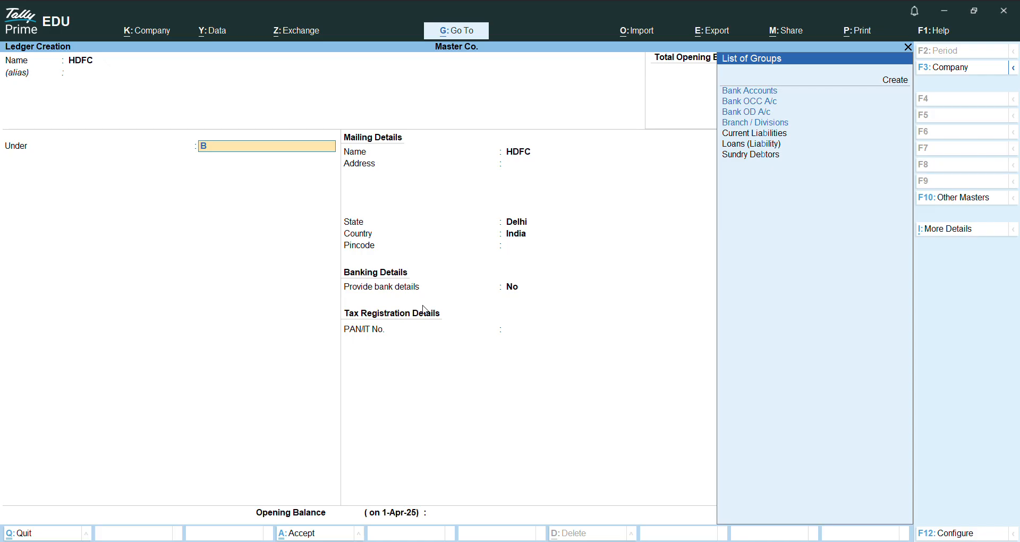
pyautogui.click(756, 91)
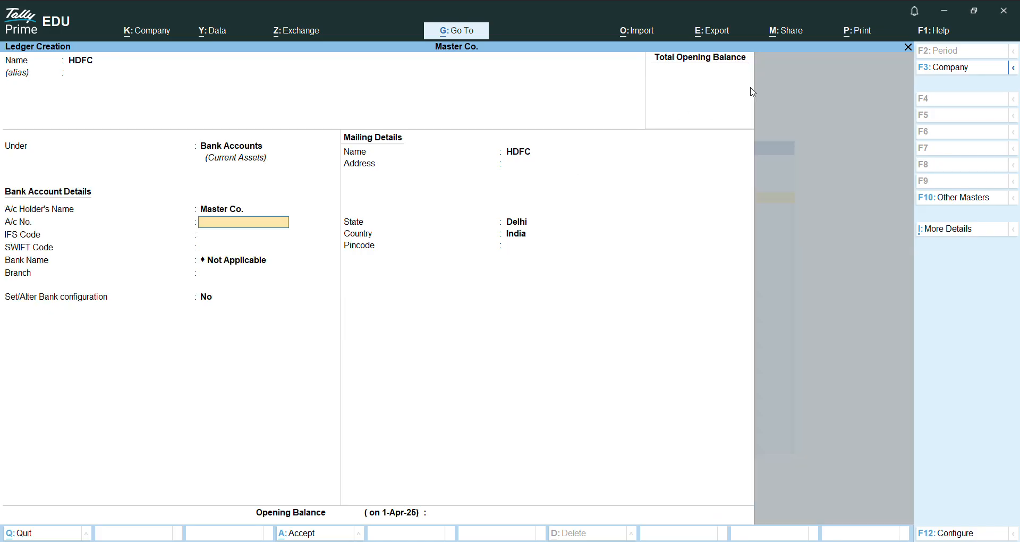
pyautogui.press('Return')
pyautogui.press('Return')
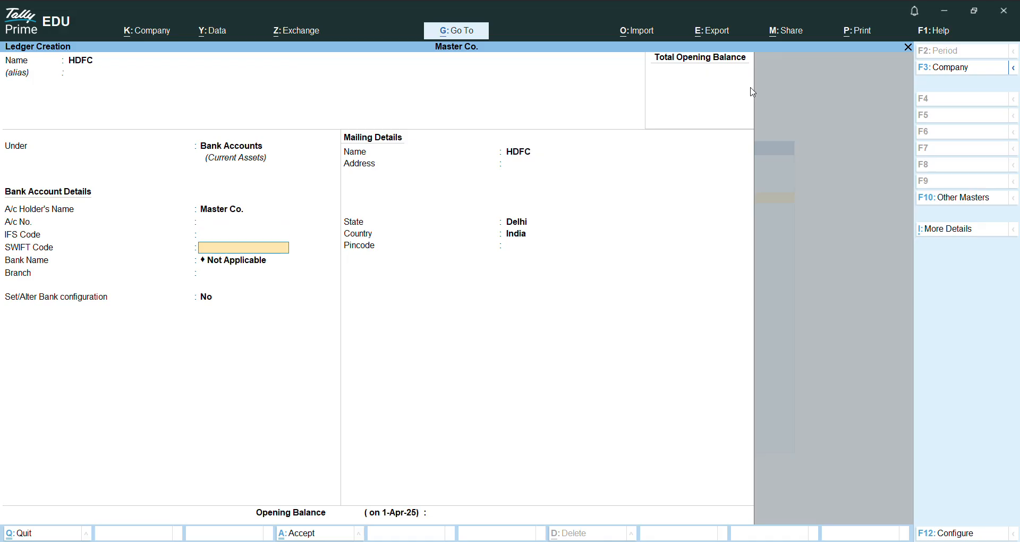
pyautogui.press('Return')
pyautogui.press('Return')
pyautogui.press('Return')
pyautogui.press('Return')
pyautogui.press('Return')
pyautogui.press('Return')
pyautogui.press('Return')
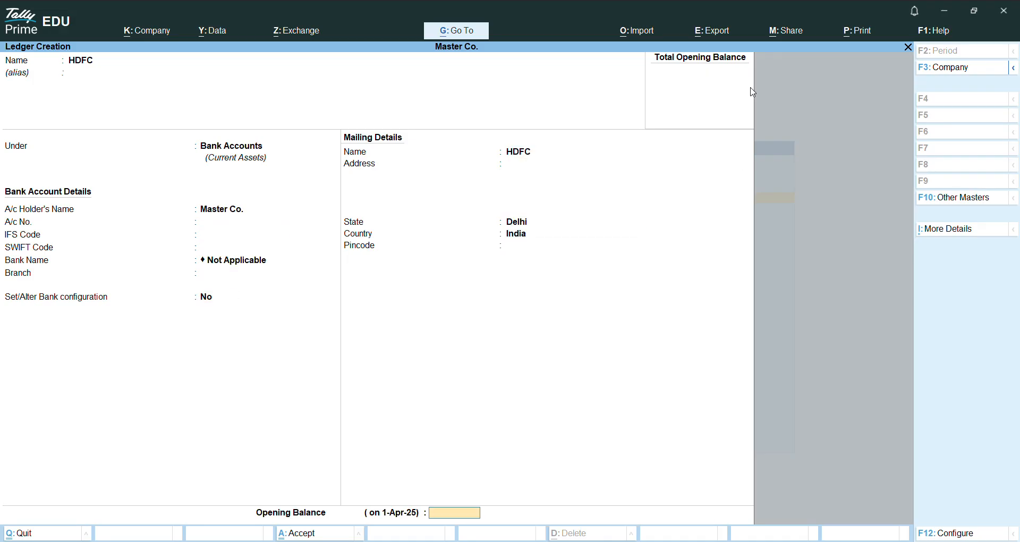
pyautogui.press('Return')
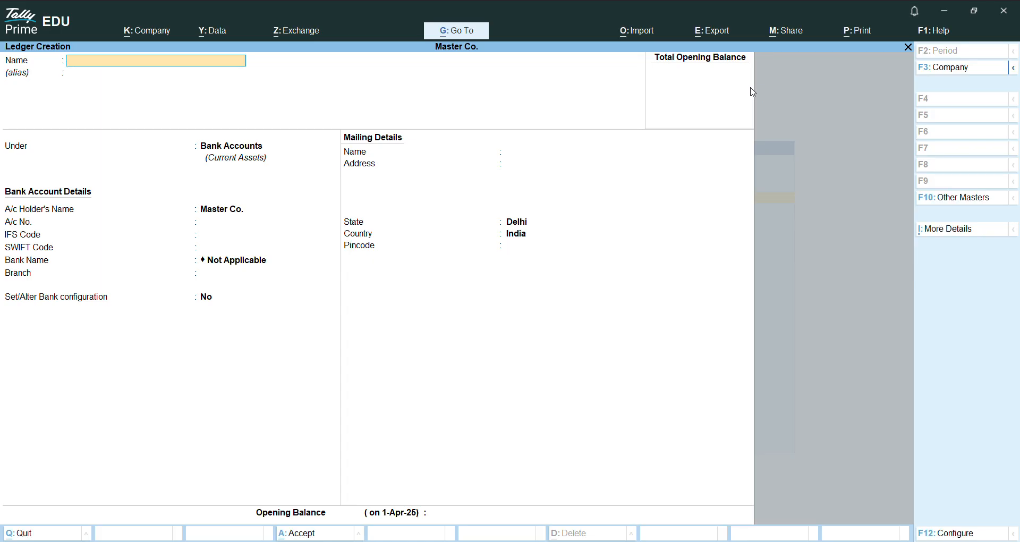
pyautogui.press('Escape')
pyautogui.press('Return')
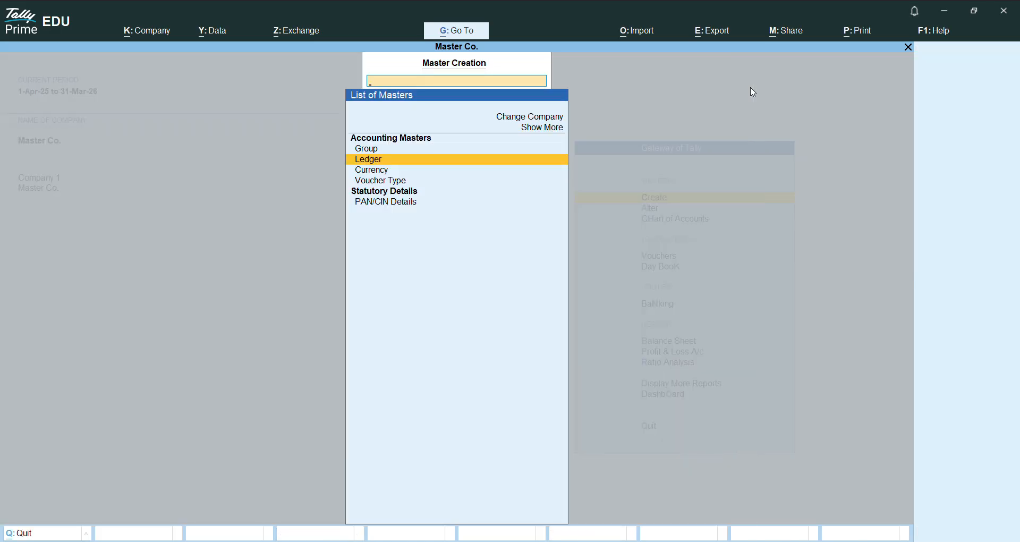
pyautogui.press('Escape')
# Step: Start a new contra voucher and credit SBI New with 1,000
pyautogui.press('Down')
pyautogui.press('Down')
pyautogui.press('Down')
pyautogui.press('Down')
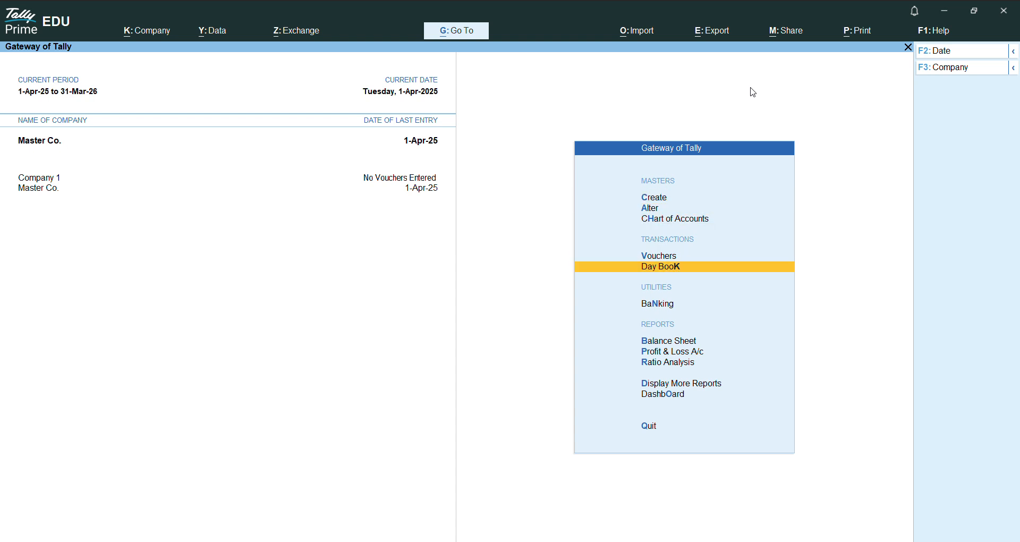
pyautogui.press('Up')
pyautogui.press('Return')
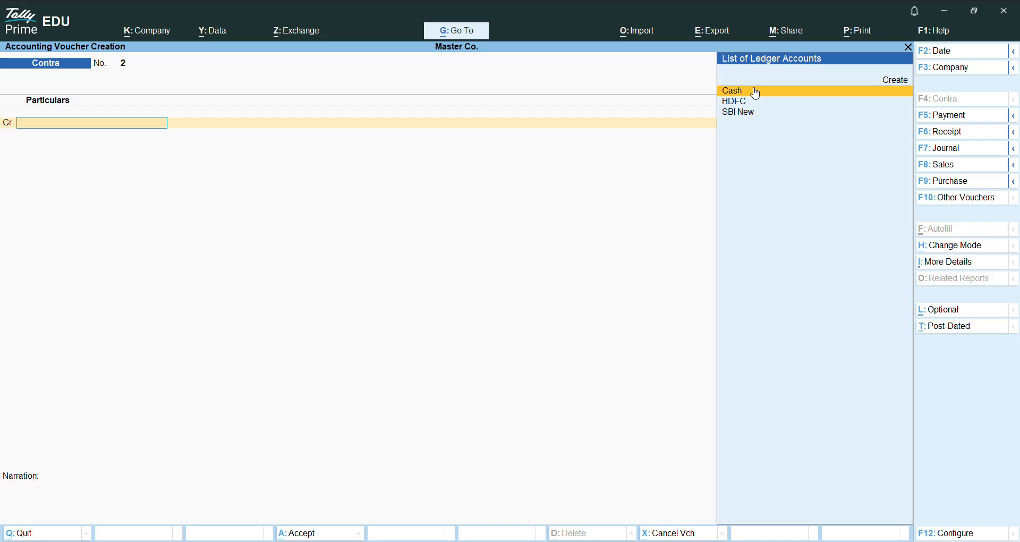
pyautogui.press('Down')
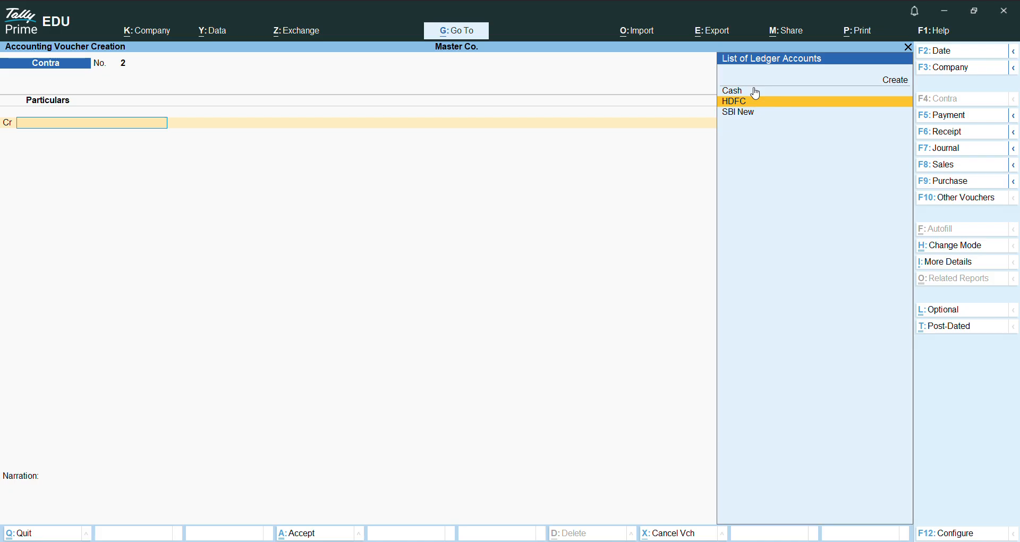
pyautogui.press('Down')
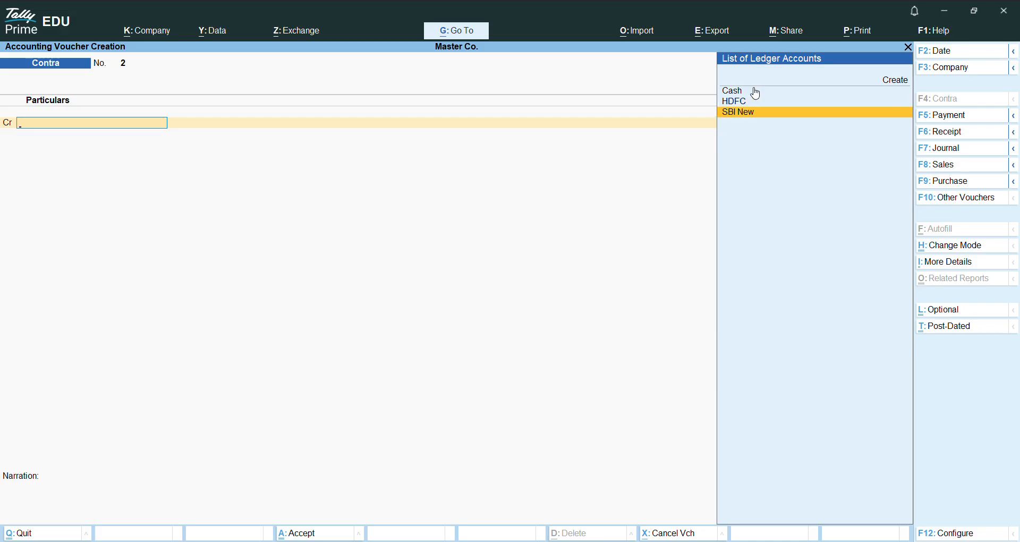
pyautogui.press('Return')
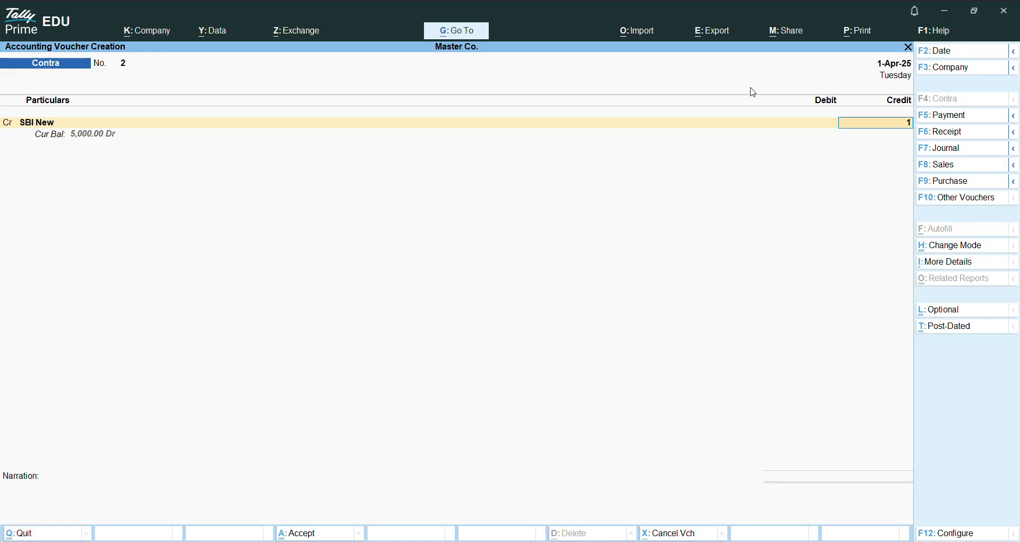
pyautogui.press('BackSpace')
pyautogui.write('1,000')
pyautogui.press('Return')
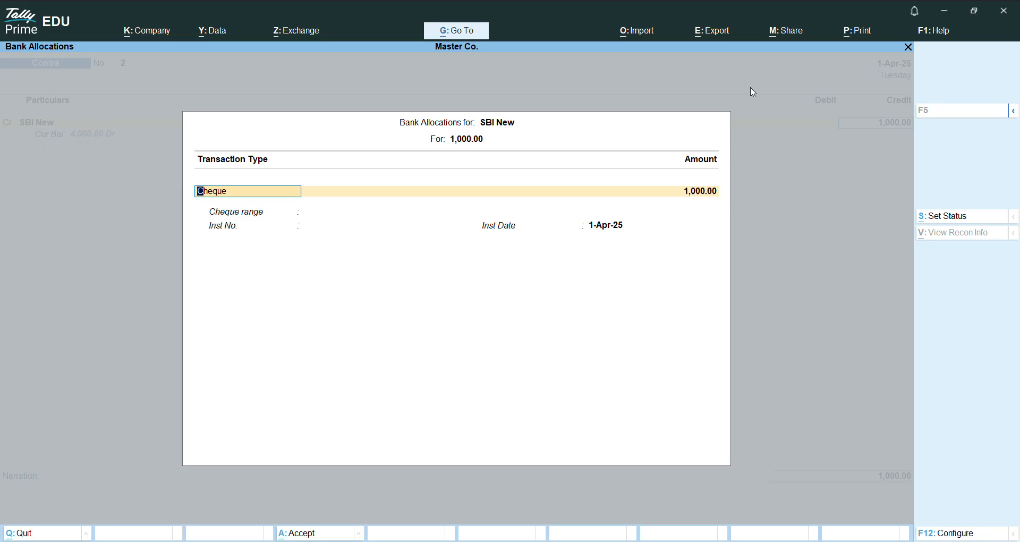
# Step: Allocate the 1,000 from SBI New as a cheque, leaving the cheque range and instrument number blank
pyautogui.press('Return')
pyautogui.press('Return')
pyautogui.press('Return')
pyautogui.press('Return')
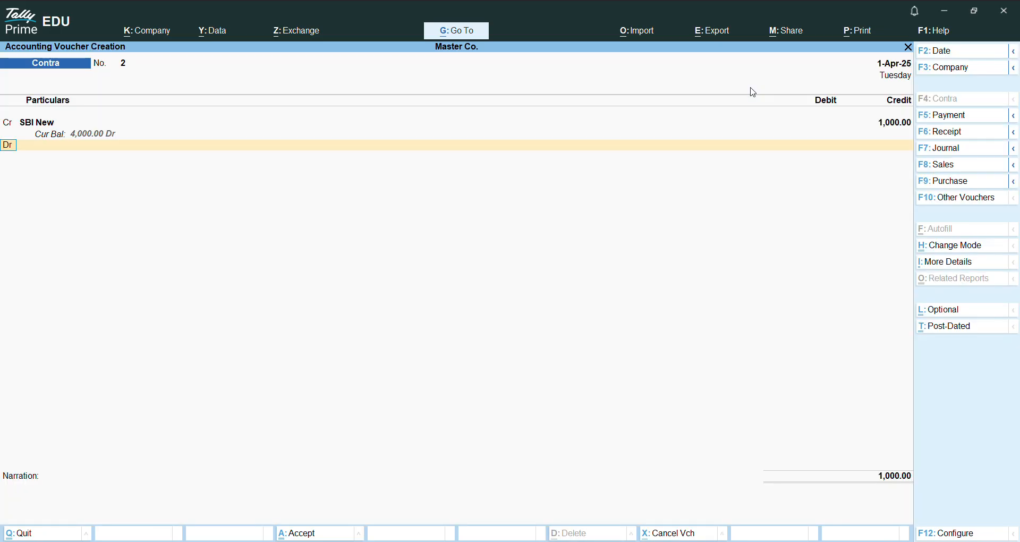
# Step: Debit HDFC with 1,000 as a Cheque/DD allocation without instrument details, and save the contra voucher without a narration
pyautogui.write('Hd')
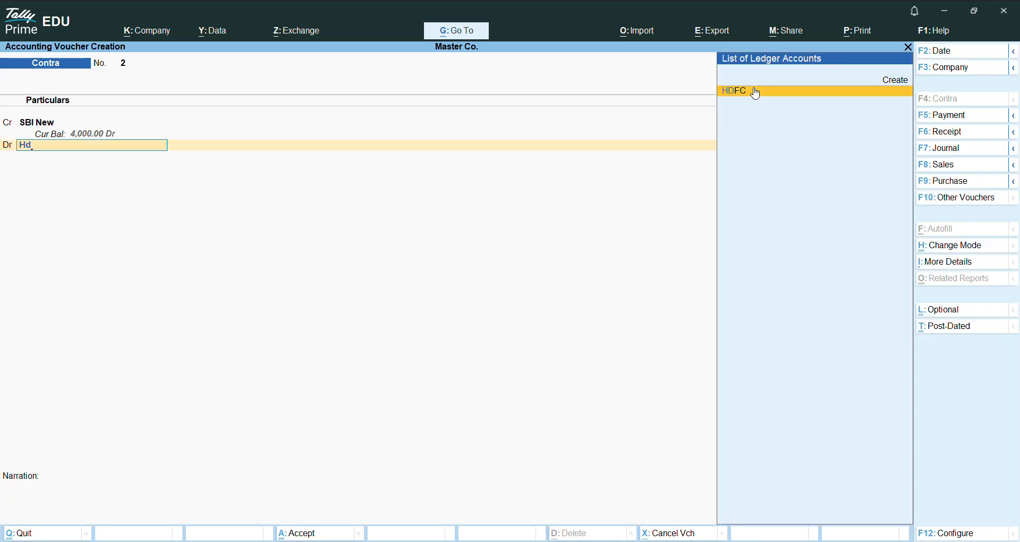
pyautogui.press('Return')
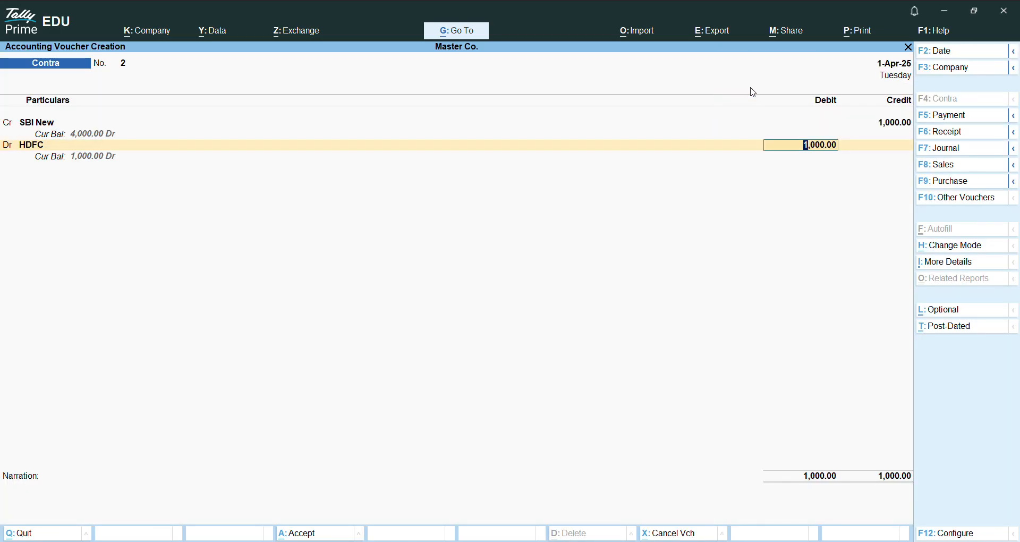
pyautogui.press('Return')
pyautogui.press('Return')
pyautogui.press('Return')
pyautogui.press('Return')
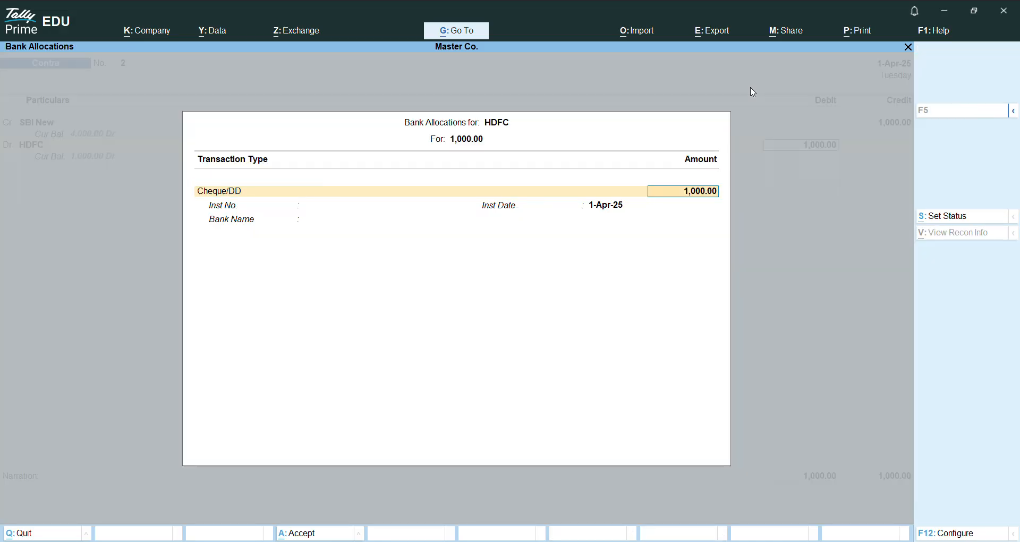
pyautogui.press('Return')
pyautogui.press('Return')
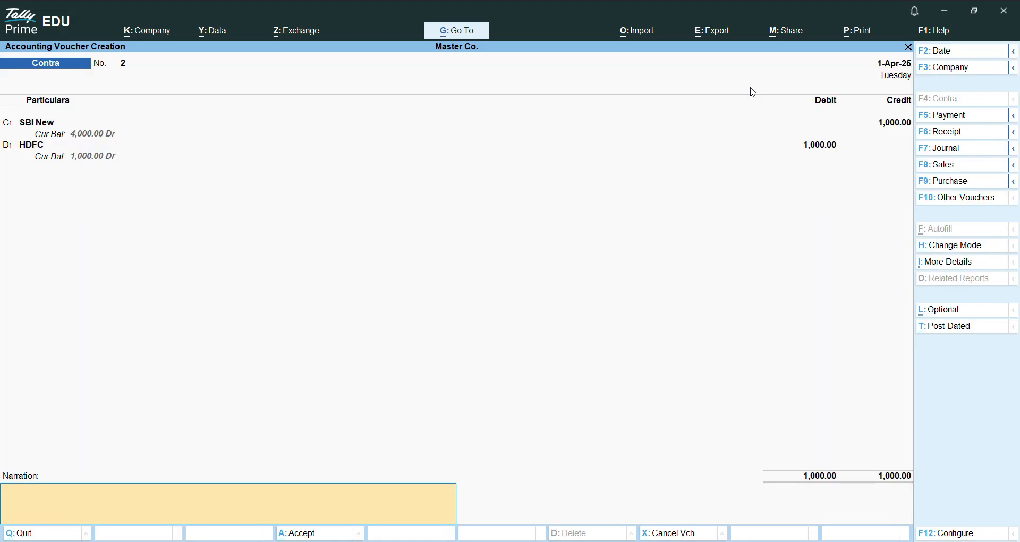
pyautogui.press('Return')
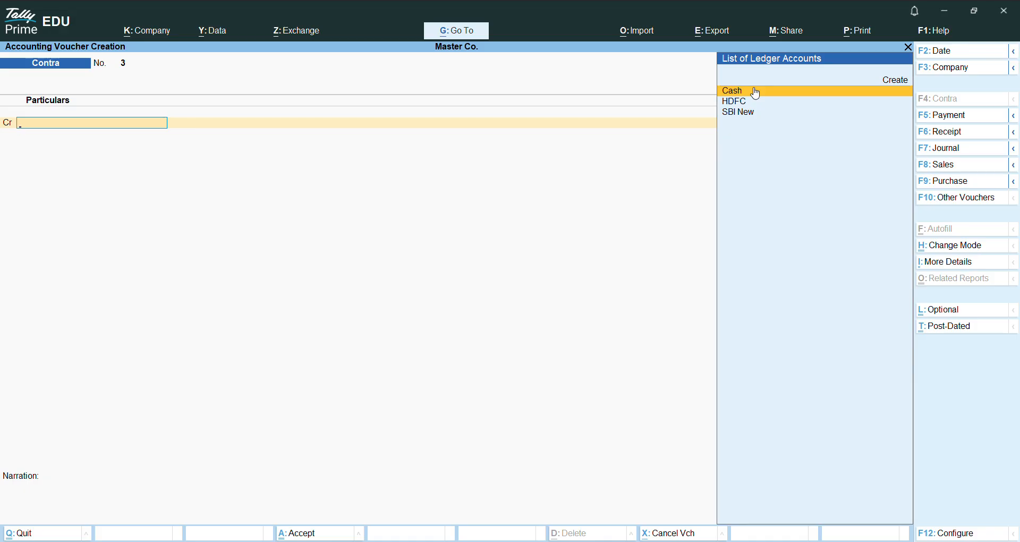
# Step: Switch to a payment voucher and keep it in Double Entry mode
pyautogui.click(934, 118)
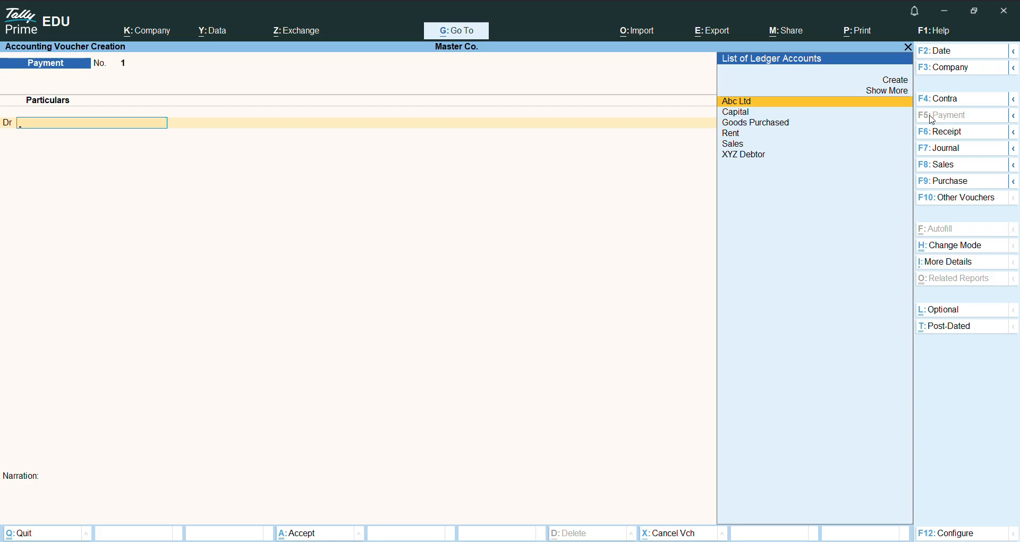
pyautogui.press('Down')
pyautogui.press('Down')
pyautogui.press('Down')
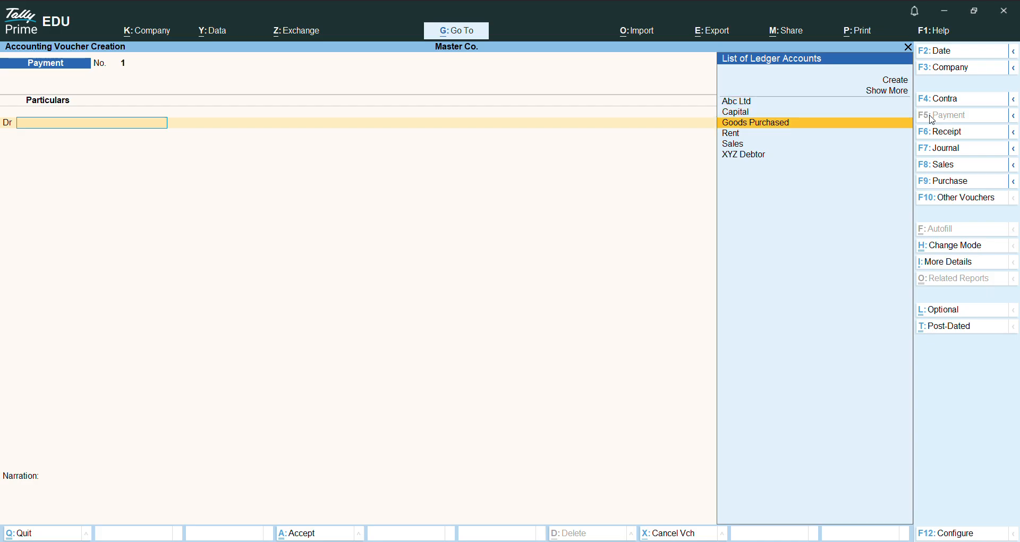
pyautogui.press('Up')
pyautogui.press('Up')
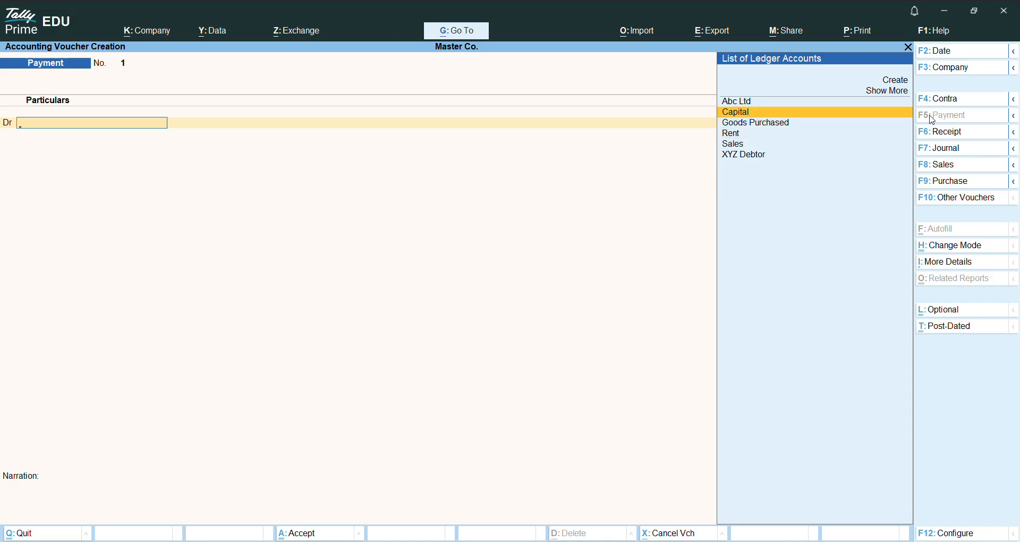
pyautogui.click(935, 246)
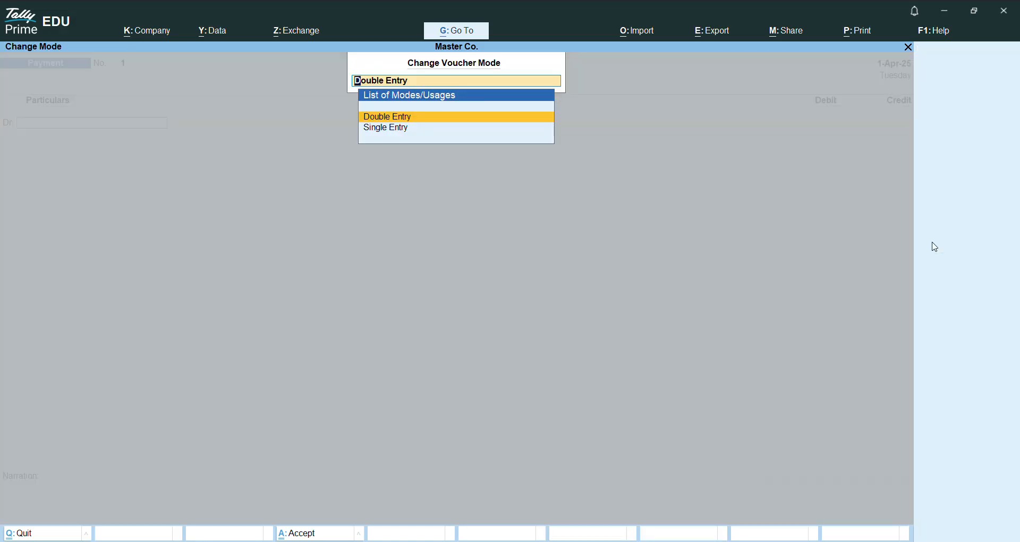
pyautogui.press('Return')
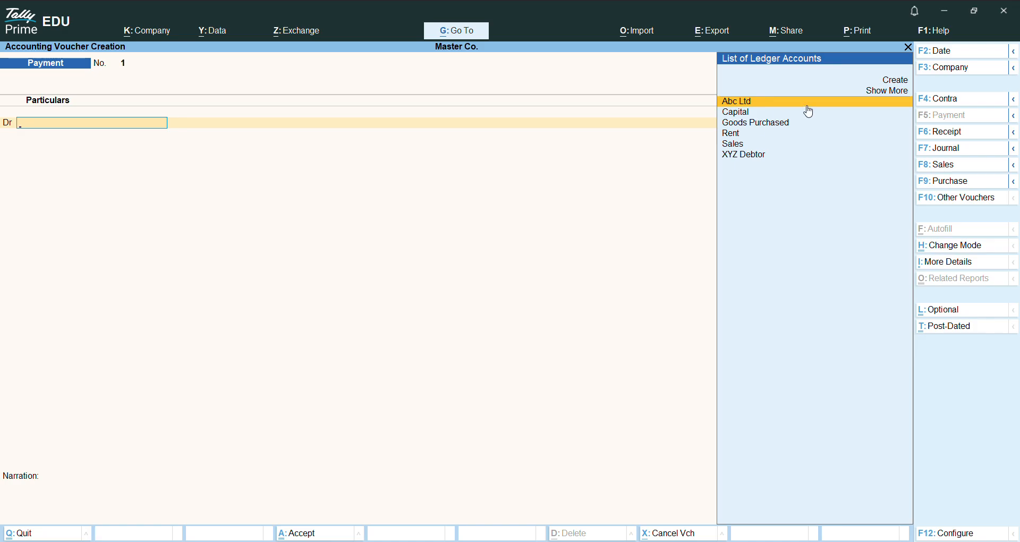
pyautogui.click(909, 48)
pyautogui.press('Return')
# Step: Debit the Rent ledger with 800 in the payment voucher
pyautogui.press('Down')
pyautogui.press('Down')
pyautogui.press('Down')
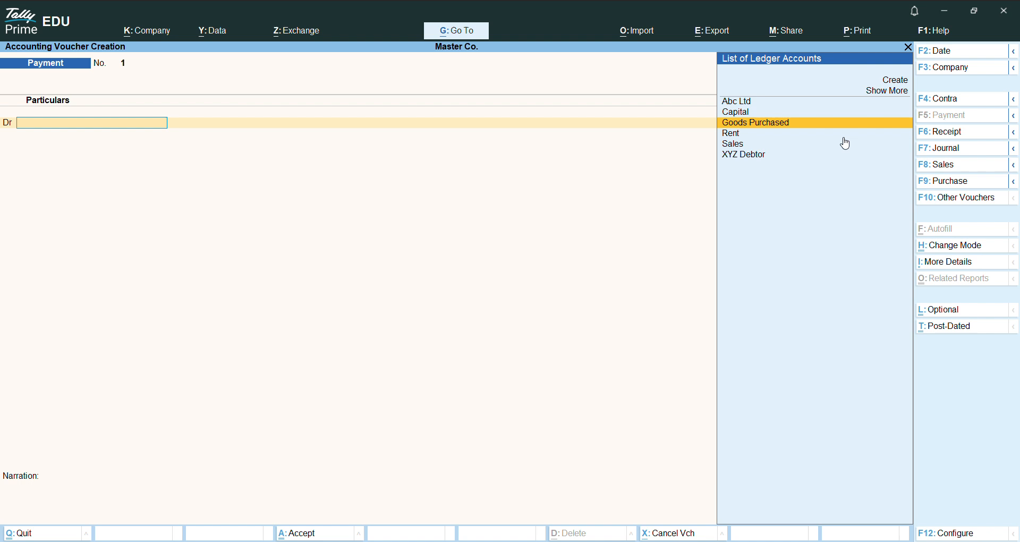
pyautogui.press('Return')
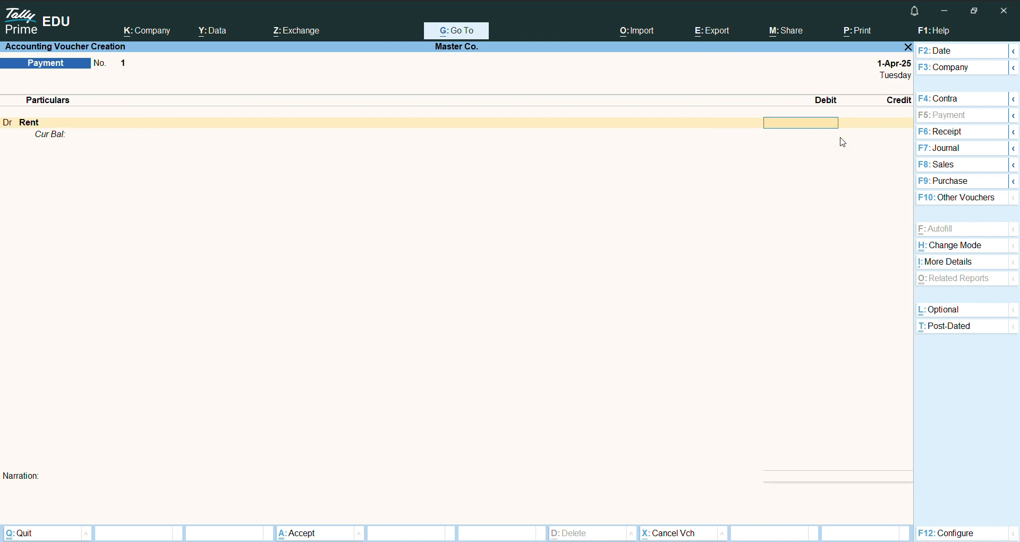
pyautogui.write('800')
pyautogui.press('Return')
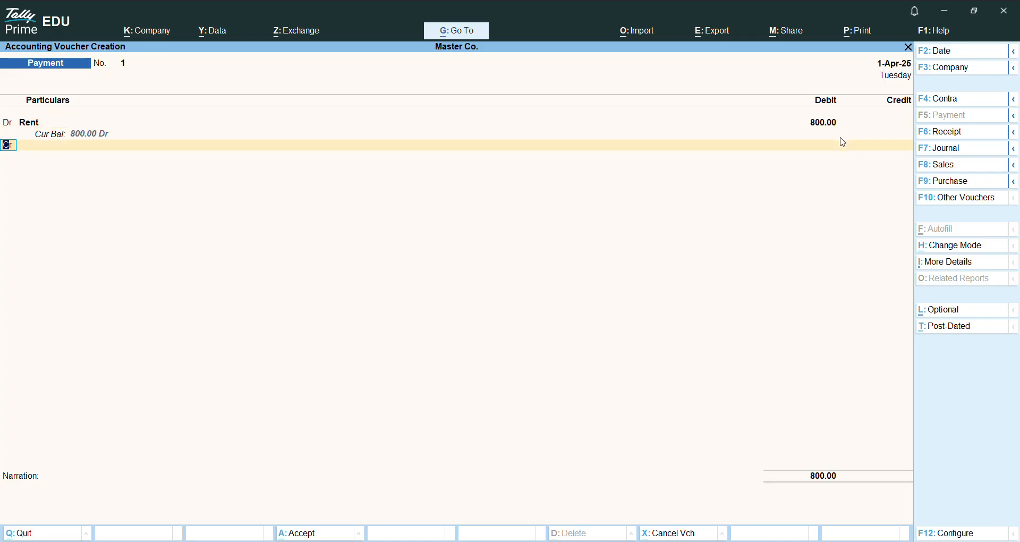
# Step: Credit Cash with 800 and save the rent payment voucher without a narration
pyautogui.press('Return')
pyautogui.press('Down')
pyautogui.press('Down')
pyautogui.press('Return')
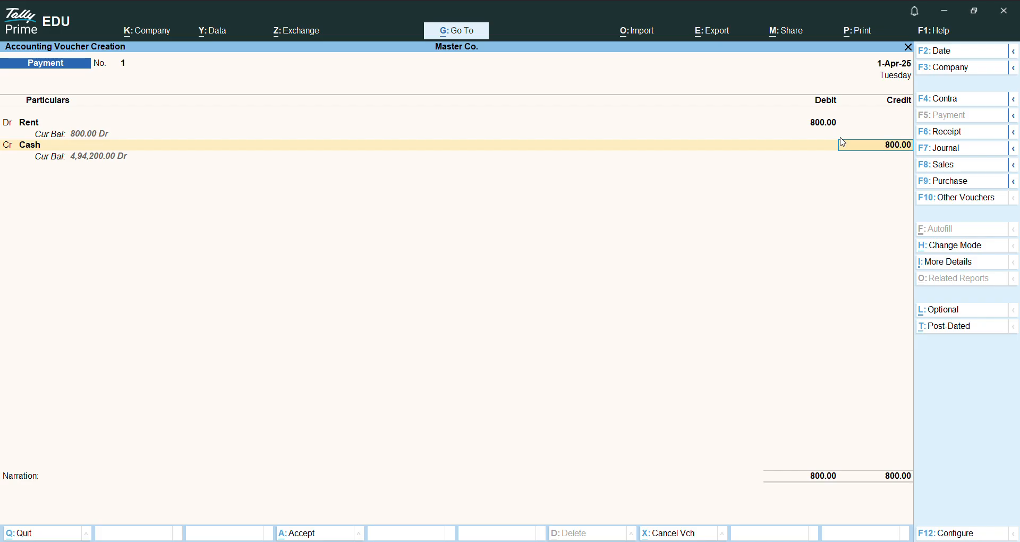
pyautogui.press('Return')
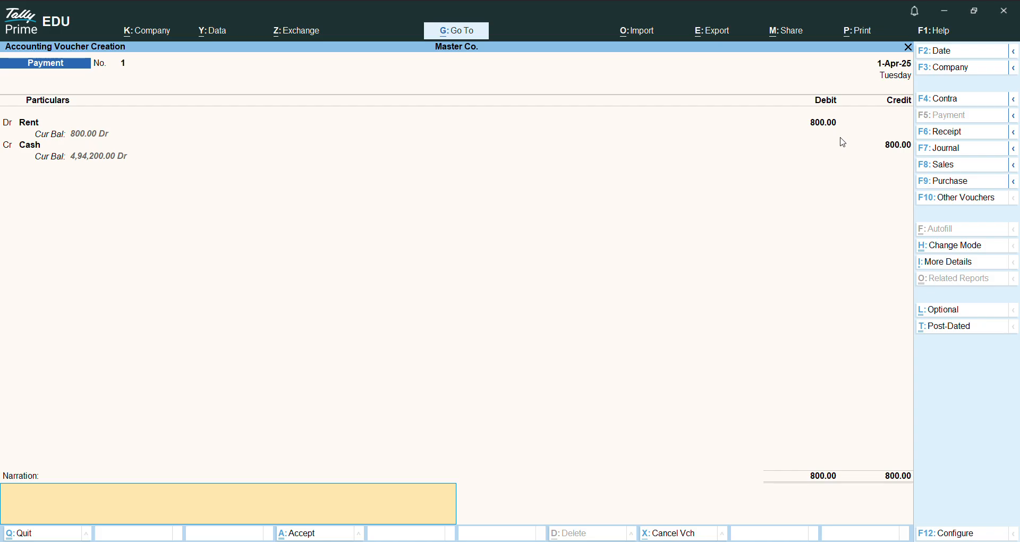
pyautogui.press('Return')
pyautogui.press('Return')
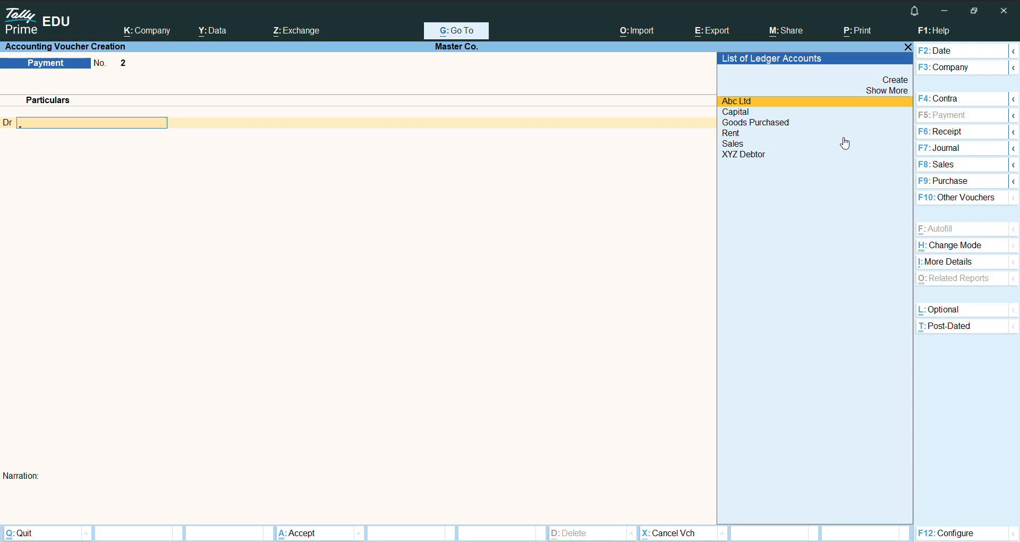
pyautogui.press('Down')
pyautogui.press('Down')
pyautogui.press('Down')
pyautogui.press('Down')
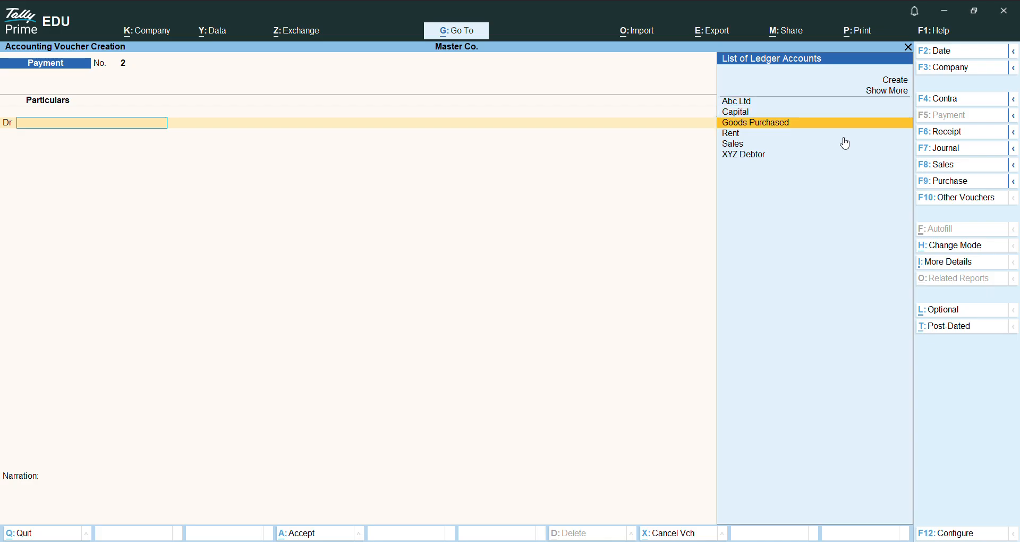
pyautogui.press('Up')
pyautogui.press('Up')
pyautogui.press('Up')
pyautogui.press('Up')
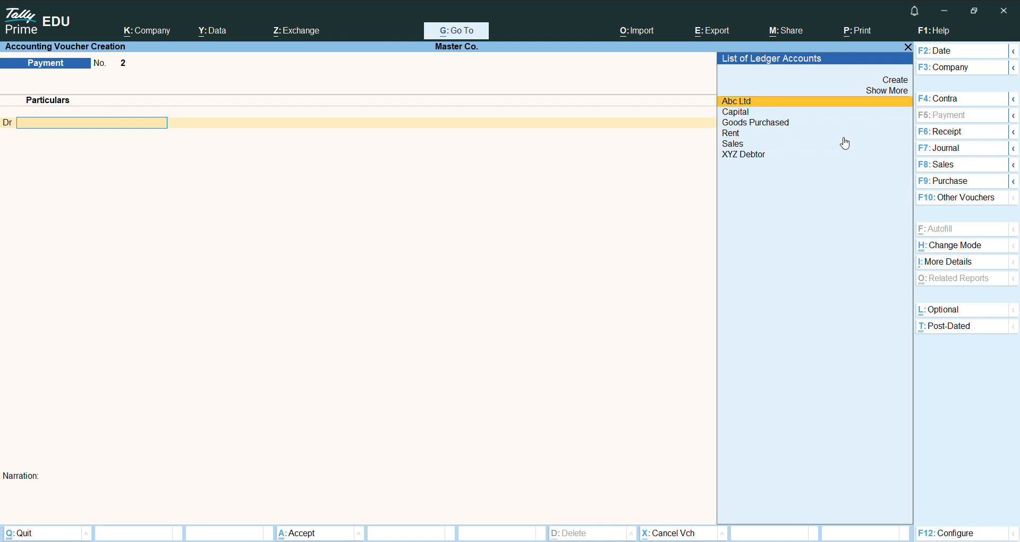
pyautogui.press('Return')
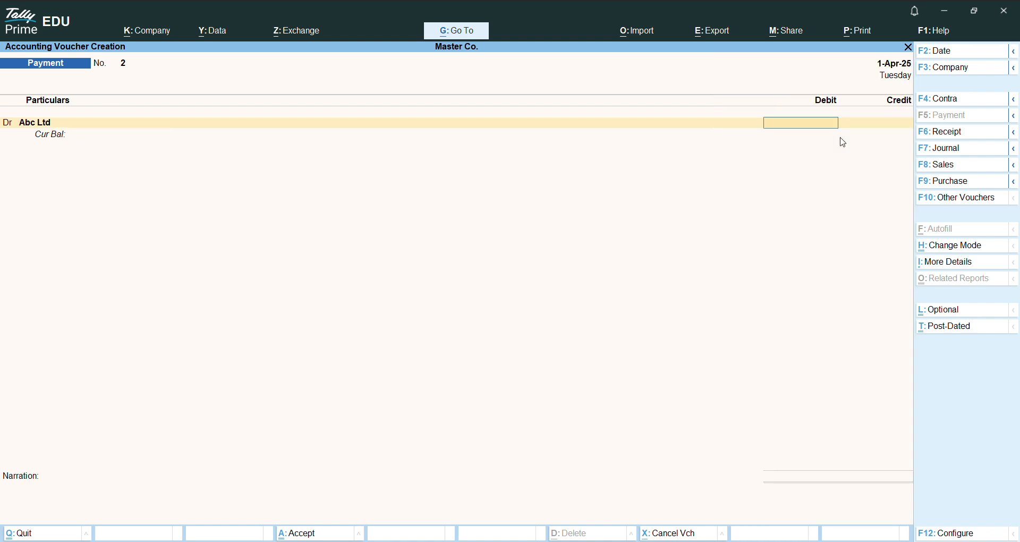
# Step: Quit the unsaved Abc Ltd payment voucher and open the list of ledgers in the chart of accounts
pyautogui.press('Escape')
pyautogui.press('y')
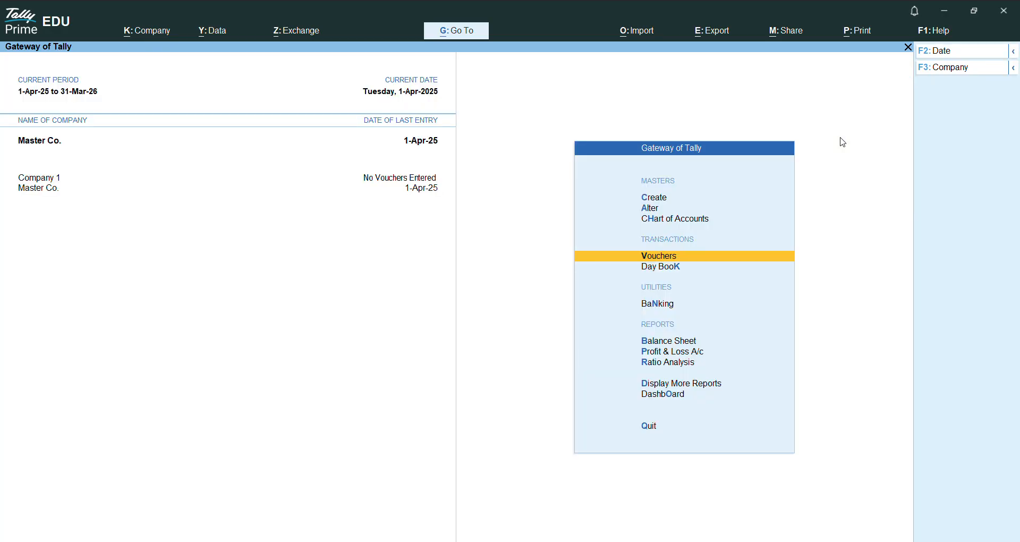
pyautogui.press('Up')
pyautogui.press('Up')
pyautogui.press('Down')
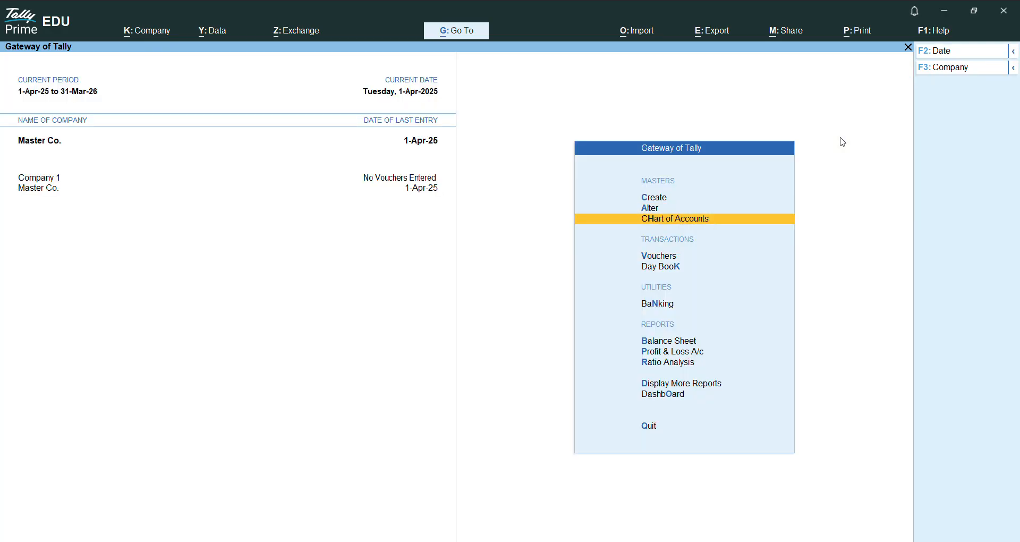
pyautogui.press('Return')
pyautogui.press('Return')
# Step: Review the ledgers listed under the asset, liability, expense and income groups in the chart of accounts, then close the list
pyautogui.press('Down')
pyautogui.press('Down')
pyautogui.press('Down')
pyautogui.press('Down')
pyautogui.press('Down')
pyautogui.press('Down')
pyautogui.press('Down')
pyautogui.press('Down')
pyautogui.press('Down')
pyautogui.press('Down')
pyautogui.press('Down')
pyautogui.press('Down')
pyautogui.press('Down')
pyautogui.press('Down')
pyautogui.press('Down')
pyautogui.press('Down')
pyautogui.press('Down')
pyautogui.press('Down')
pyautogui.press('Down')
pyautogui.press('Down')
pyautogui.press('Down')
pyautogui.press('Down')
pyautogui.press('Down')
pyautogui.press('Down')
pyautogui.press('Down')
pyautogui.press('Down')
pyautogui.press('Down')
pyautogui.press('Down')
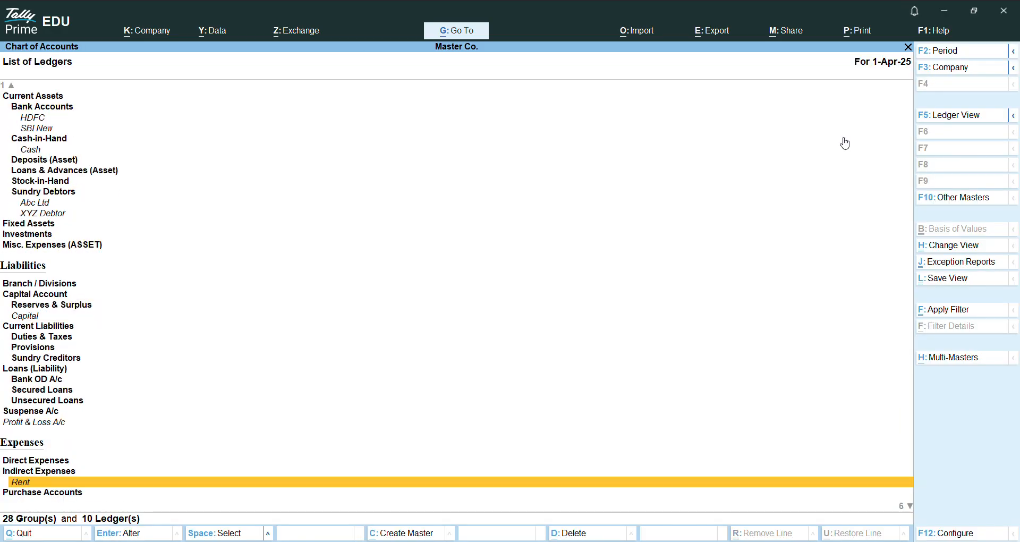
pyautogui.press('Up')
pyautogui.press('Up')
pyautogui.press('Up')
pyautogui.press('Up')
pyautogui.press('Up')
pyautogui.press('Up')
pyautogui.press('Up')
pyautogui.press('Up')
pyautogui.press('Up')
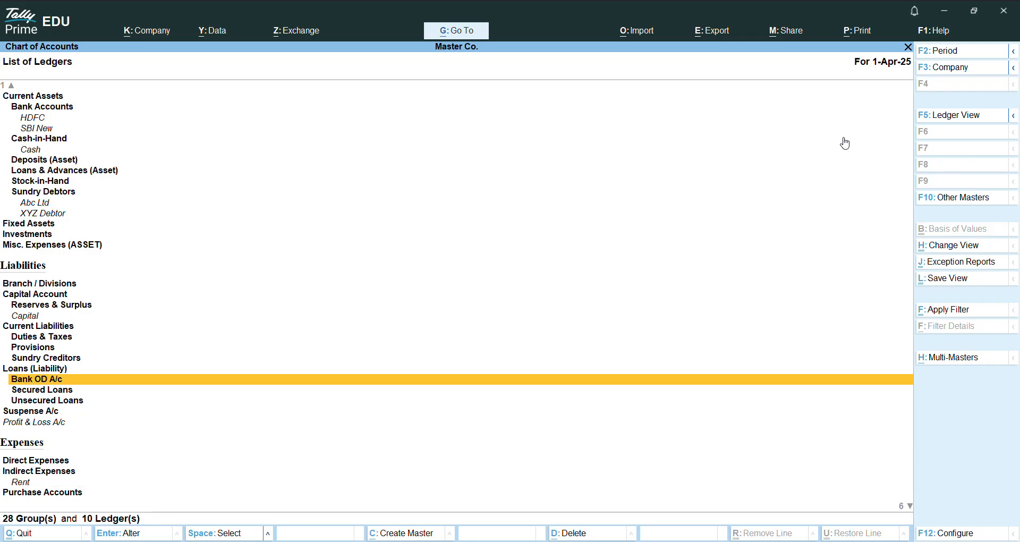
pyautogui.press('Down')
pyautogui.press('Down')
pyautogui.press('Down')
pyautogui.press('Down')
pyautogui.press('Down')
pyautogui.press('Down')
pyautogui.press('Down')
pyautogui.press('Down')
pyautogui.press('Down')
pyautogui.press('Down')
pyautogui.press('Down')
pyautogui.press('Down')
pyautogui.press('Down')
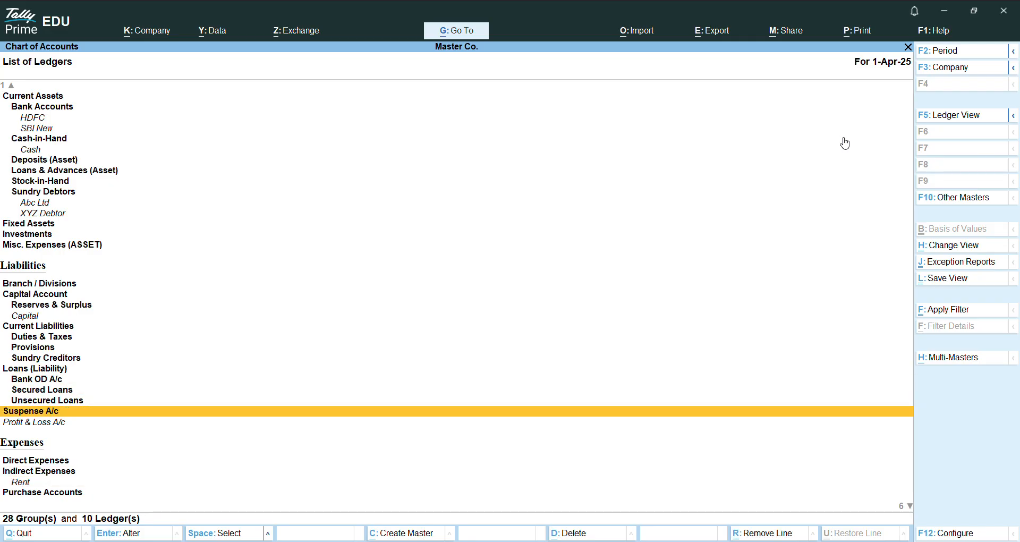
pyautogui.press('Down')
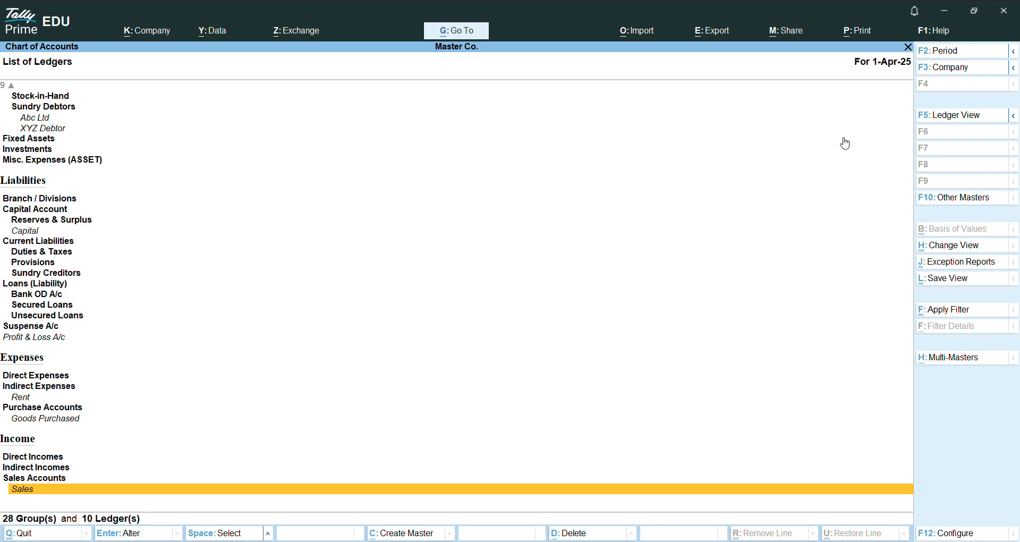
pyautogui.press('Up')
pyautogui.press('Up')
pyautogui.press('Up')
pyautogui.press('Up')
pyautogui.press('Up')
pyautogui.press('Up')
pyautogui.press('Up')
pyautogui.press('Up')
pyautogui.press('Up')
pyautogui.press('Up')
pyautogui.press('Up')
pyautogui.press('Up')
pyautogui.press('Up')
pyautogui.press('Up')
pyautogui.press('Up')
pyautogui.press('Up')
pyautogui.press('Up')
pyautogui.press('Up')
pyautogui.press('Up')
pyautogui.press('Up')
pyautogui.press('Up')
pyautogui.press('Up')
pyautogui.press('Up')
pyautogui.press('Up')
pyautogui.press('Up')
pyautogui.press('Up')
pyautogui.press('Up')
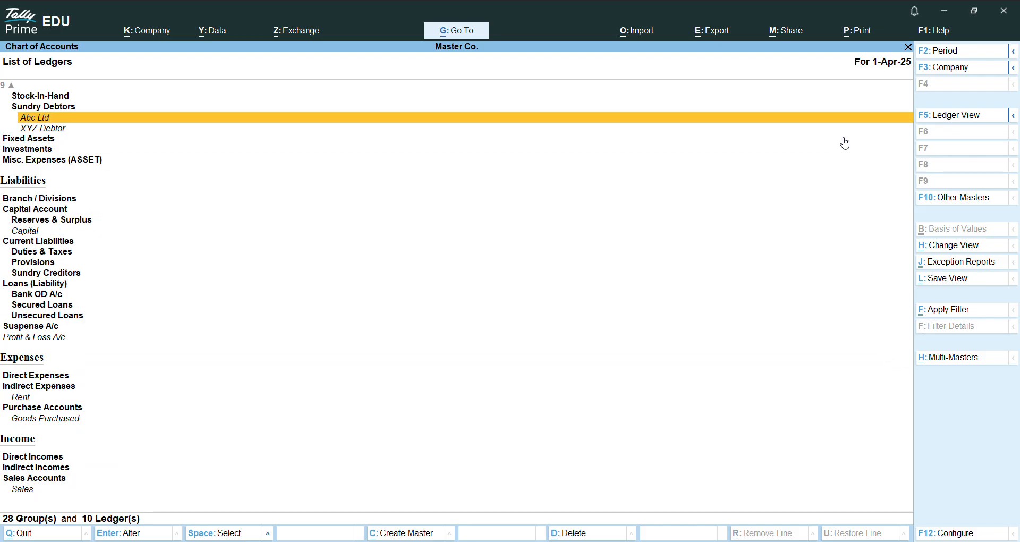
pyautogui.press('Up')
pyautogui.press('Up')
pyautogui.press('Up')
pyautogui.press('Up')
pyautogui.press('Up')
pyautogui.press('Up')
pyautogui.press('Up')
pyautogui.press('Up')
pyautogui.press('Up')
pyautogui.press('Up')
pyautogui.press('Up')
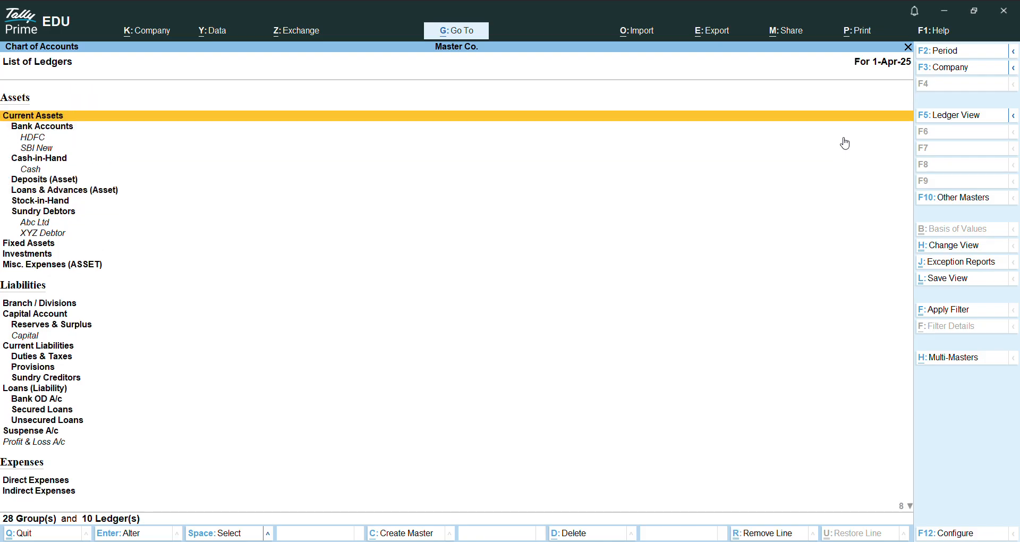
pyautogui.press('Escape')
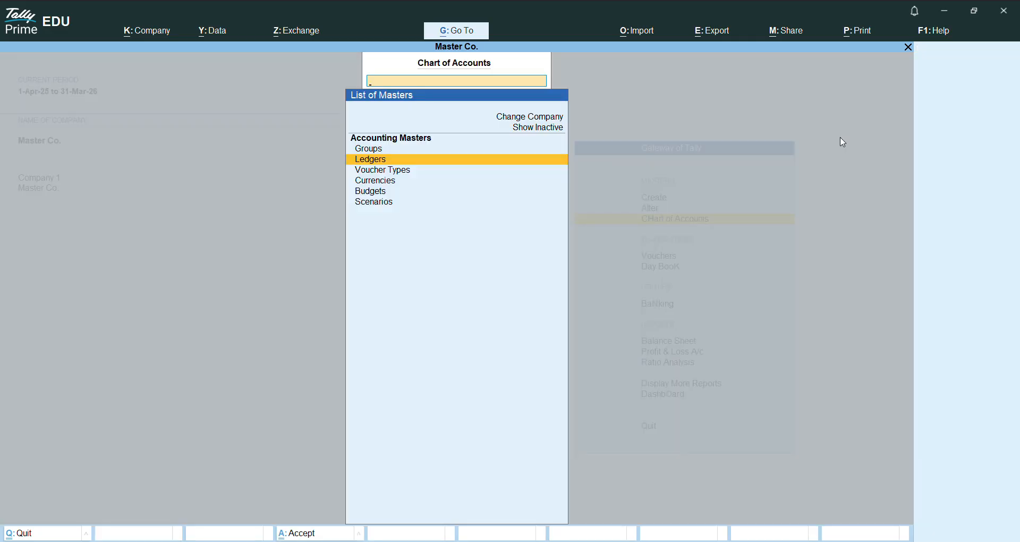
pyautogui.press('Escape')
# Step: Start creating a new ledger master and name it PQR, leaving the alias blank
pyautogui.press('Up')
pyautogui.press('Up')
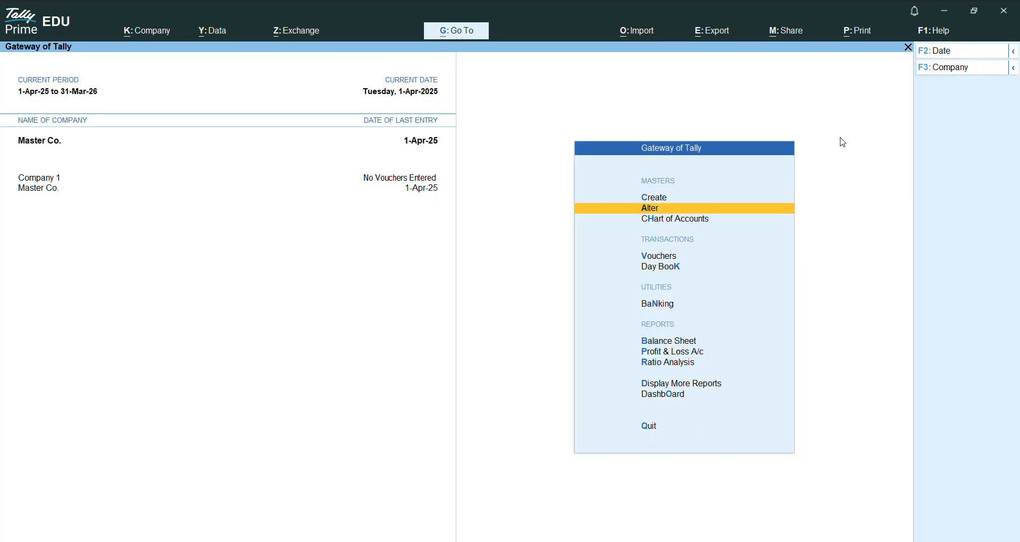
pyautogui.press('Return')
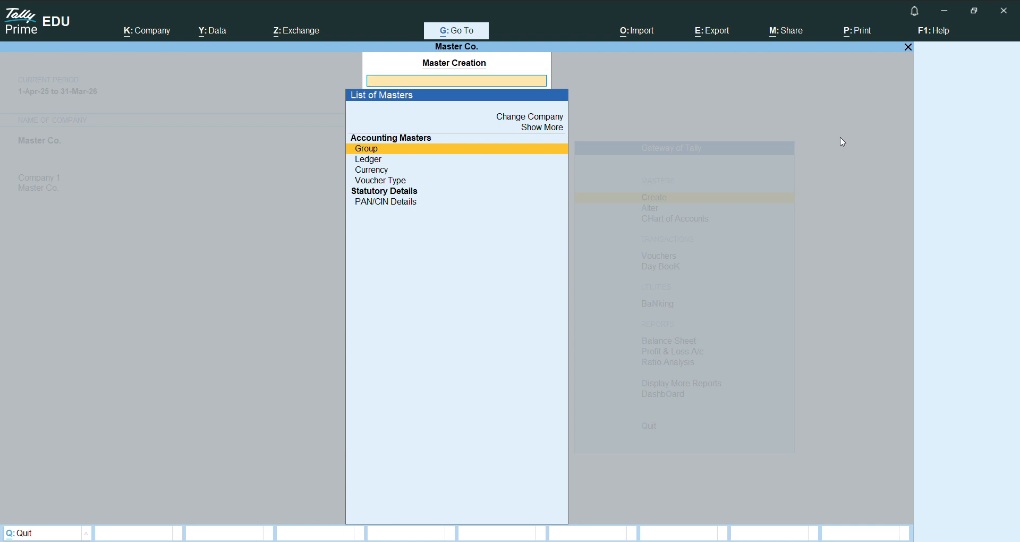
pyautogui.press('Down')
pyautogui.press('Return')
pyautogui.write('PQ')
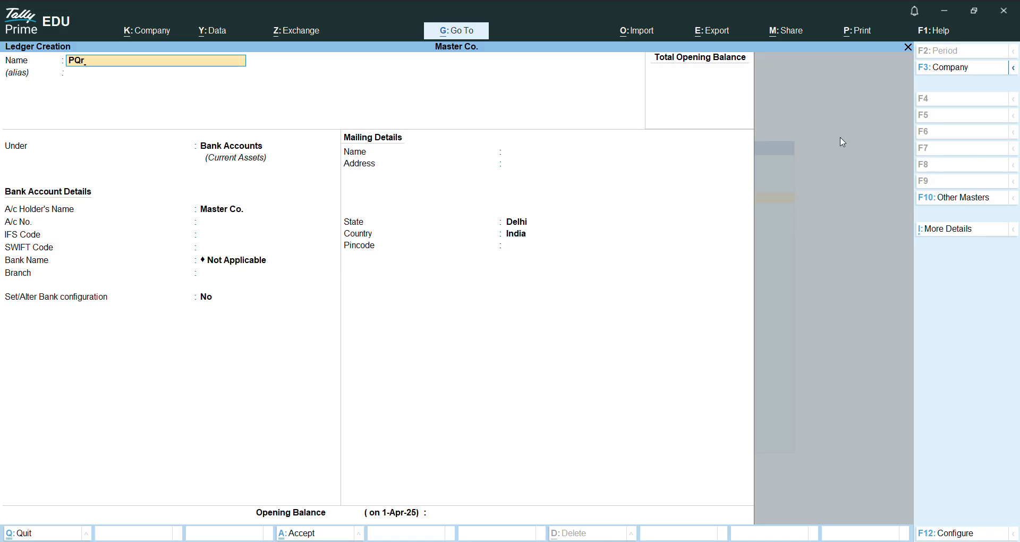
pyautogui.write('R')
pyautogui.press('Return')
pyautogui.press('Return')
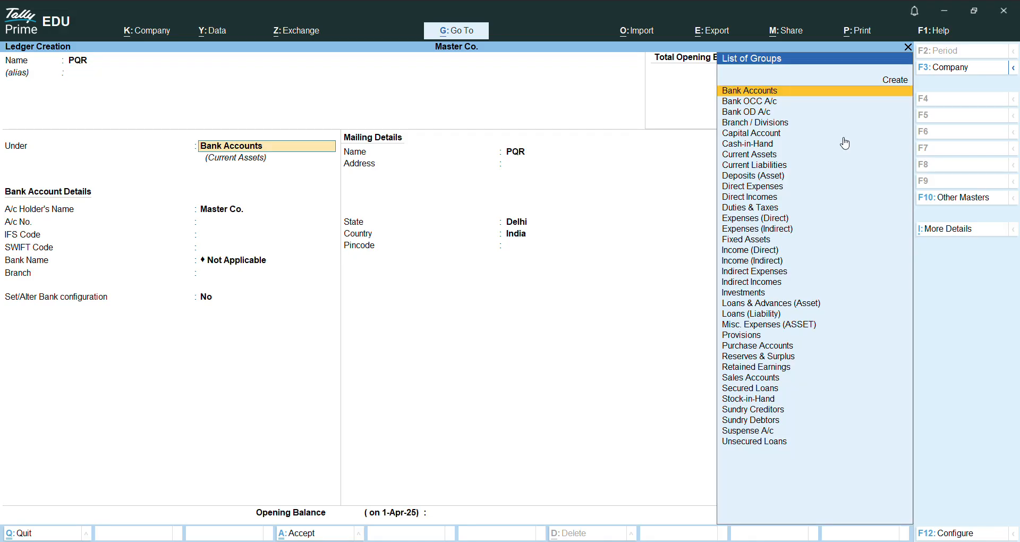
# Step: Place the PQR ledger under Sundry Creditors, keep the remaining details at their defaults and save it
pyautogui.write('CRE')
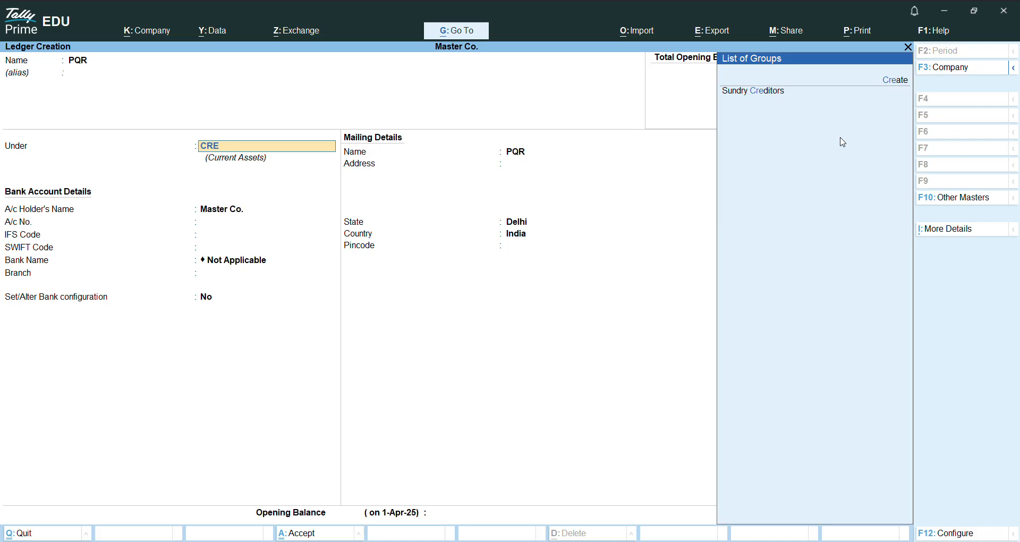
pyautogui.click(771, 92)
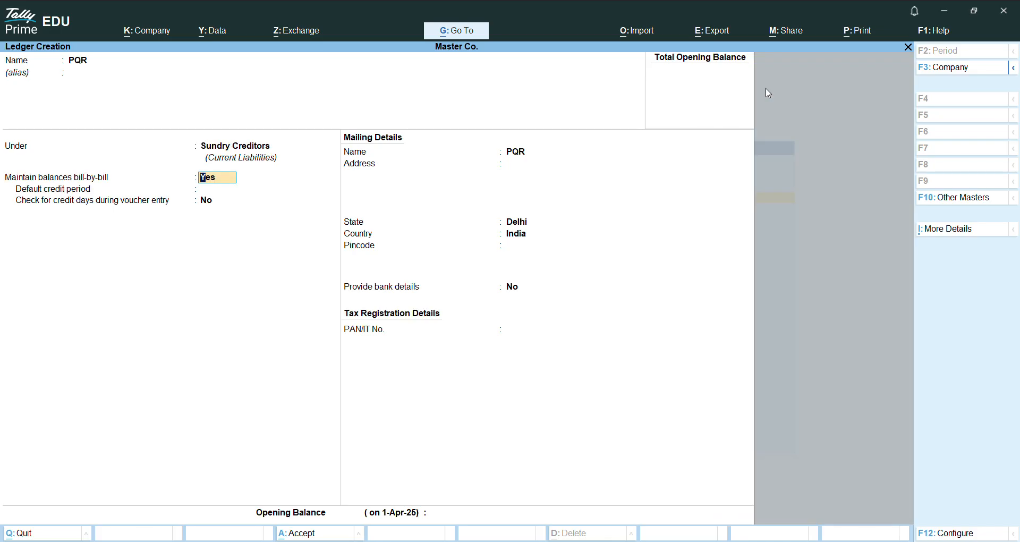
pyautogui.press('Return')
pyautogui.press('Return')
pyautogui.press('Return')
pyautogui.press('Return')
pyautogui.press('Return')
pyautogui.press('Return')
pyautogui.press('Return')
pyautogui.press('Return')
pyautogui.press('Return')
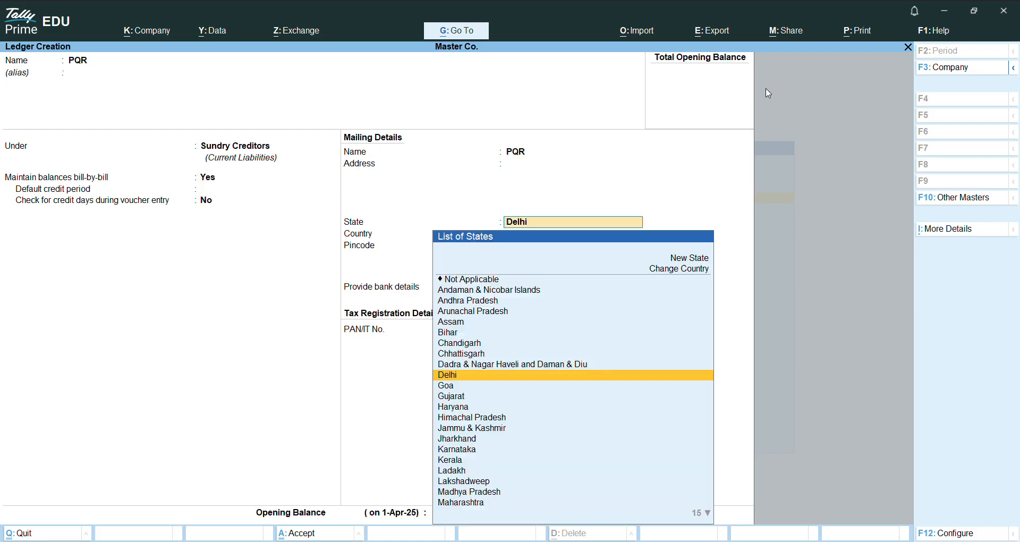
pyautogui.press('Return')
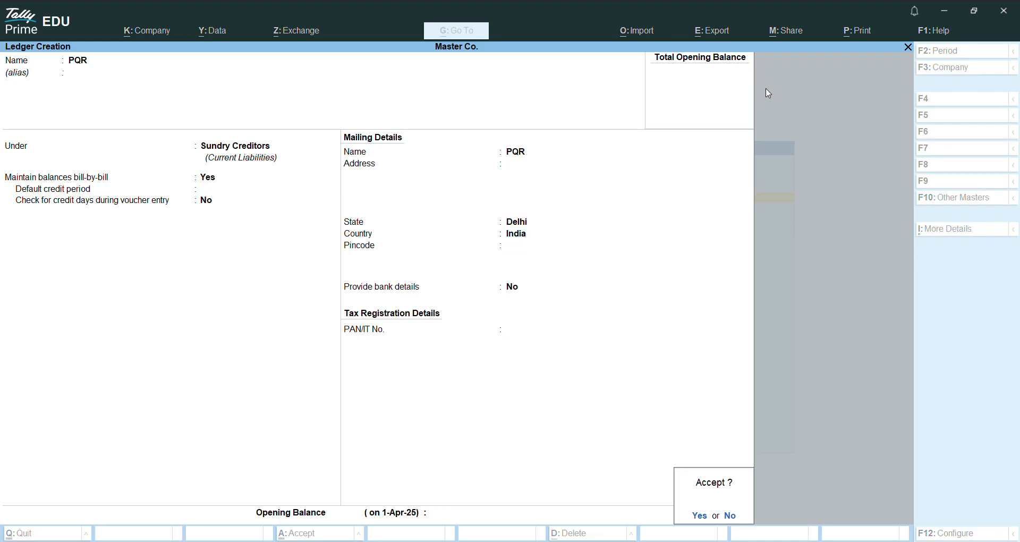
pyautogui.press('Return')
pyautogui.press('Escape')
pyautogui.press('Return')
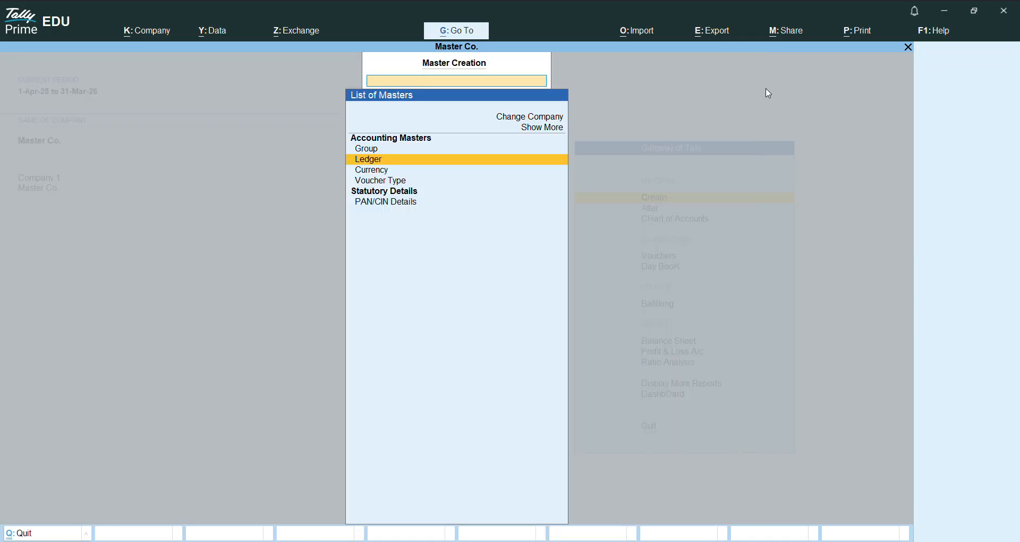
pyautogui.press('Escape')
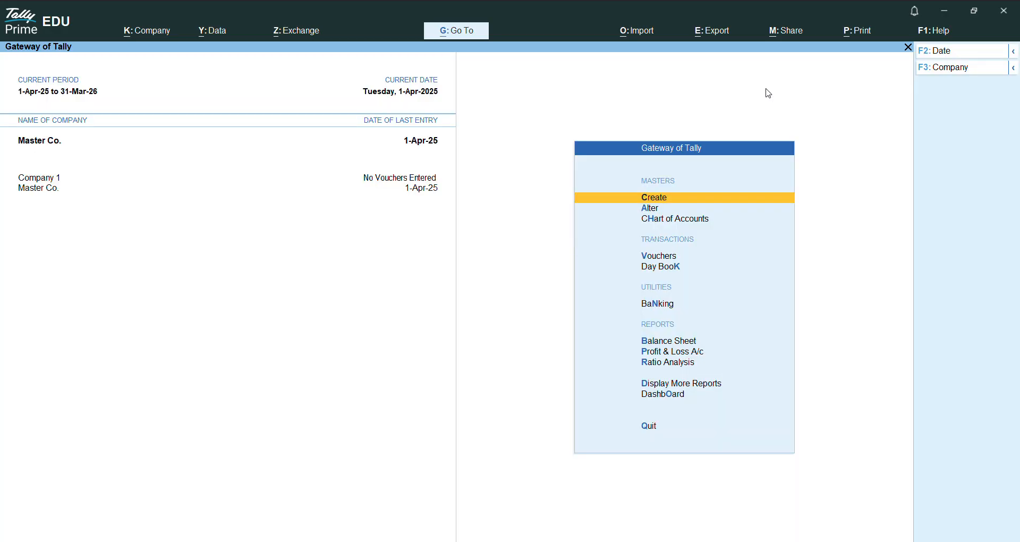
# Step: Open voucher entry and switch to a receipt voucher
pyautogui.press('Down')
pyautogui.press('Down')
pyautogui.press('Down')
pyautogui.press('Down')
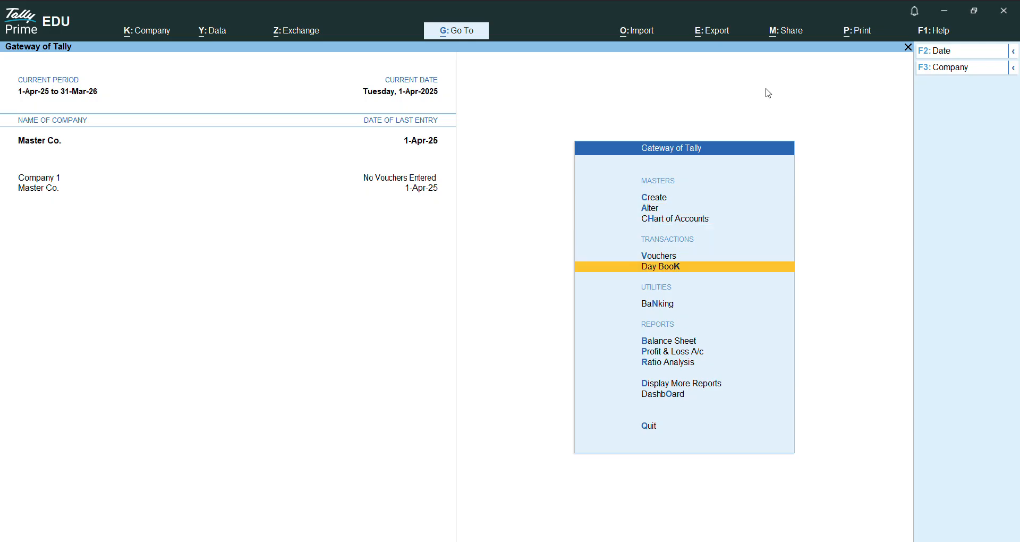
pyautogui.press('Up')
pyautogui.press('Return')
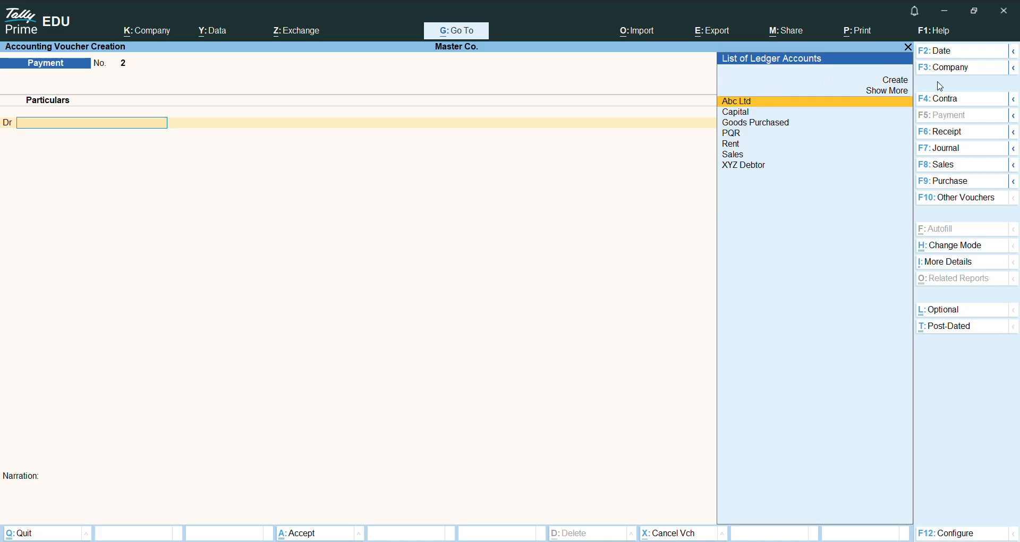
pyautogui.click(945, 133)
# Step: Look through the available ledger accounts for the receipt voucher's credit line
pyautogui.press('Down')
pyautogui.press('Down')
pyautogui.press('Down')
pyautogui.press('Down')
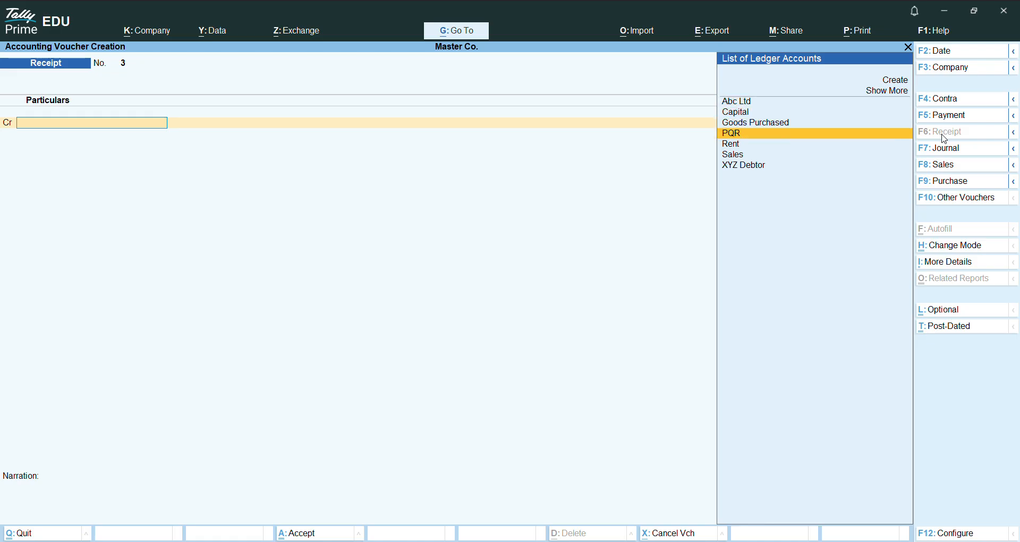
pyautogui.press('Up')
pyautogui.press('Up')
pyautogui.press('Up')
pyautogui.press('Down')
pyautogui.press('Down')
pyautogui.press('Down')
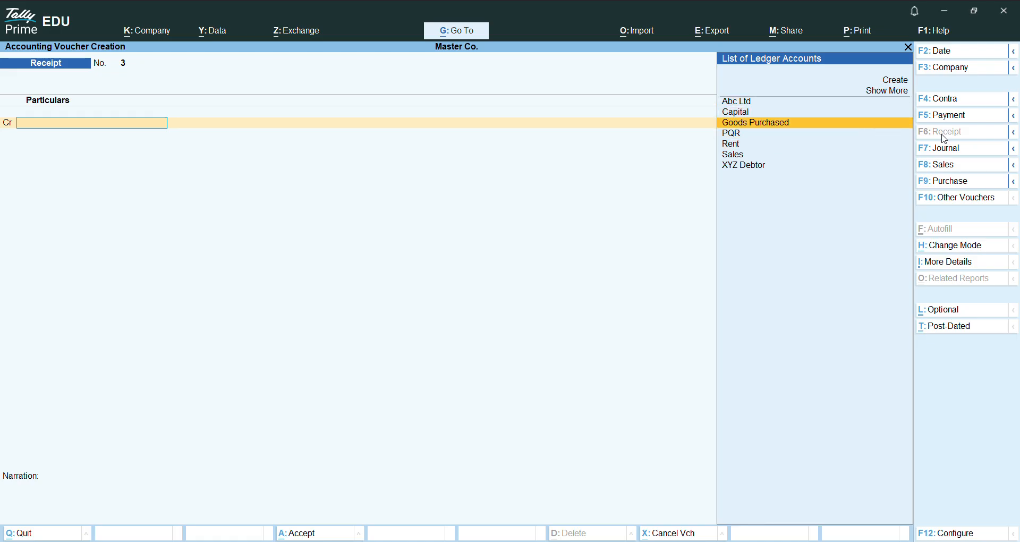
pyautogui.press('Up')
pyautogui.press('Up')
pyautogui.press('Up')
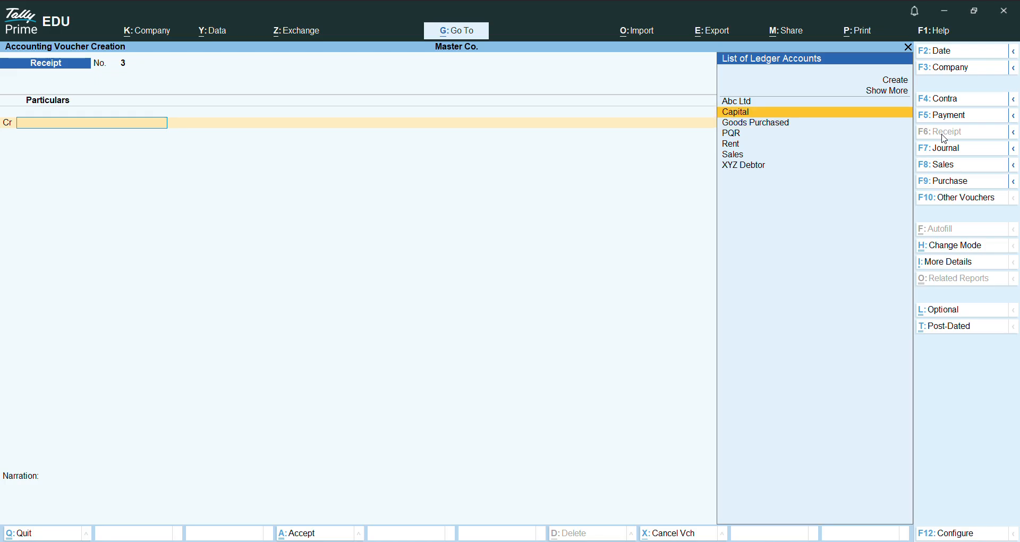
# Step: Start creating a new ledger from the receipt voucher's credit line and name it Interest Recieved
pyautogui.press('Up')
pyautogui.press('Up')
pyautogui.press('Up')
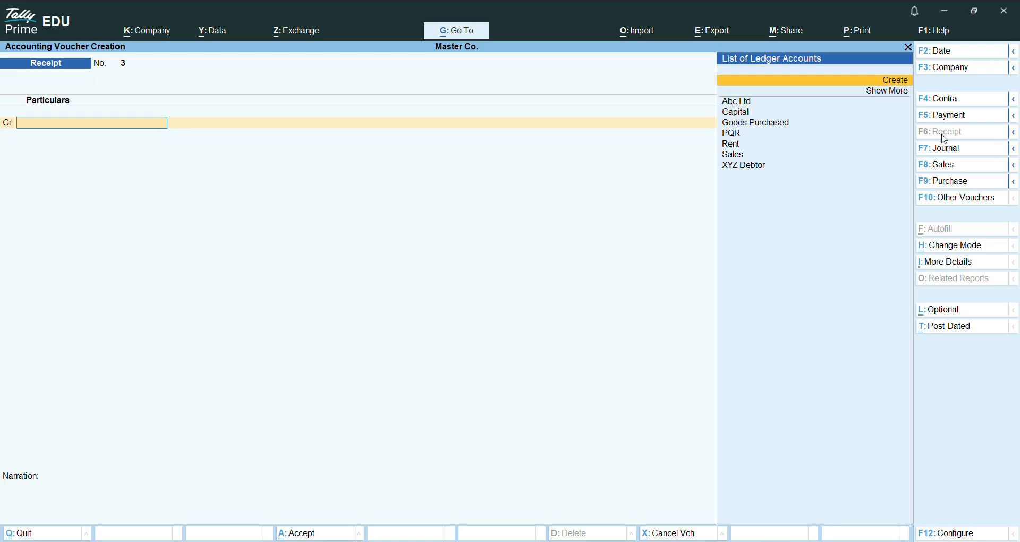
pyautogui.press('Return')
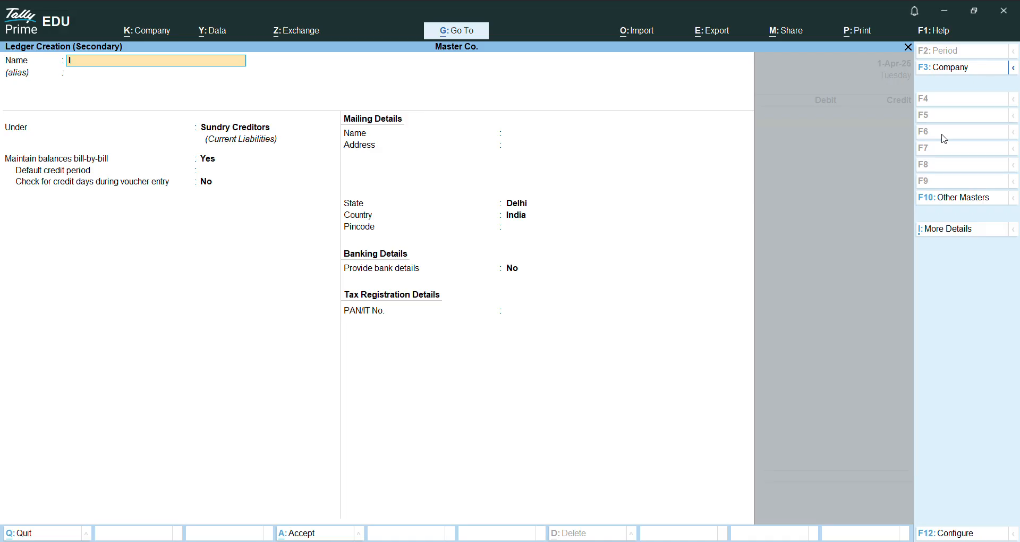
pyautogui.write('nteresty Recieved')
pyautogui.press('Return')
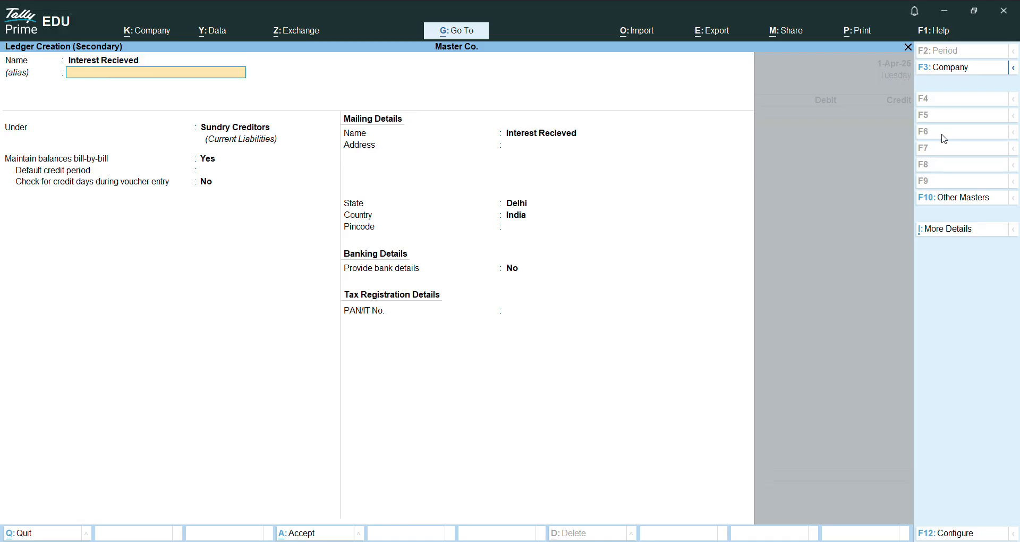
# Step: Place the Interest Recieved ledger under Direct Incomes with ledger type Not Applicable and save it
pyautogui.press('Return')
pyautogui.press('Up')
pyautogui.press('Up')
pyautogui.press('Up')
pyautogui.press('Up')
pyautogui.press('Up')
pyautogui.press('Up')
pyautogui.press('Up')
pyautogui.press('Up')
pyautogui.press('Up')
pyautogui.press('Up')
pyautogui.press('Up')
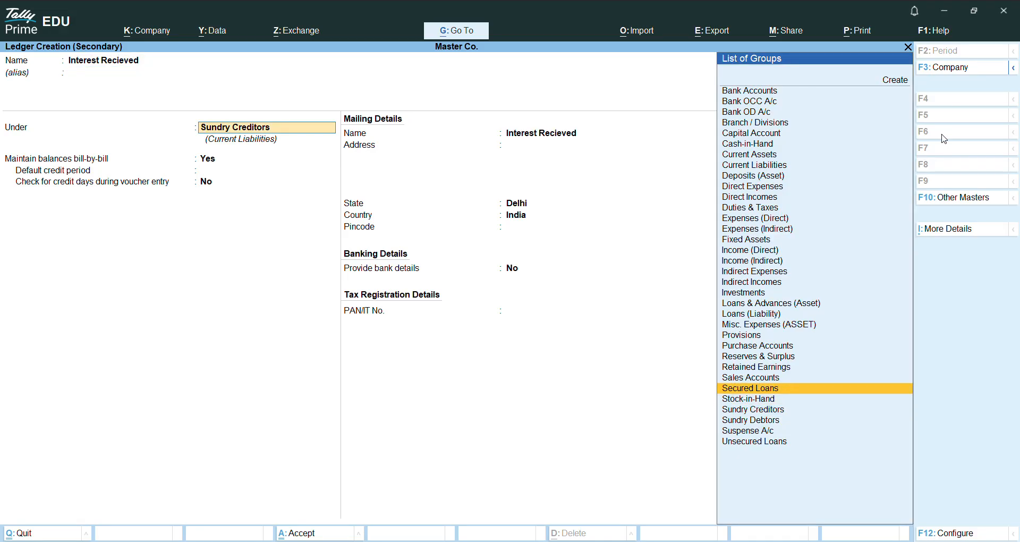
pyautogui.press('Up')
pyautogui.press('Up')
pyautogui.press('Up')
pyautogui.press('Up')
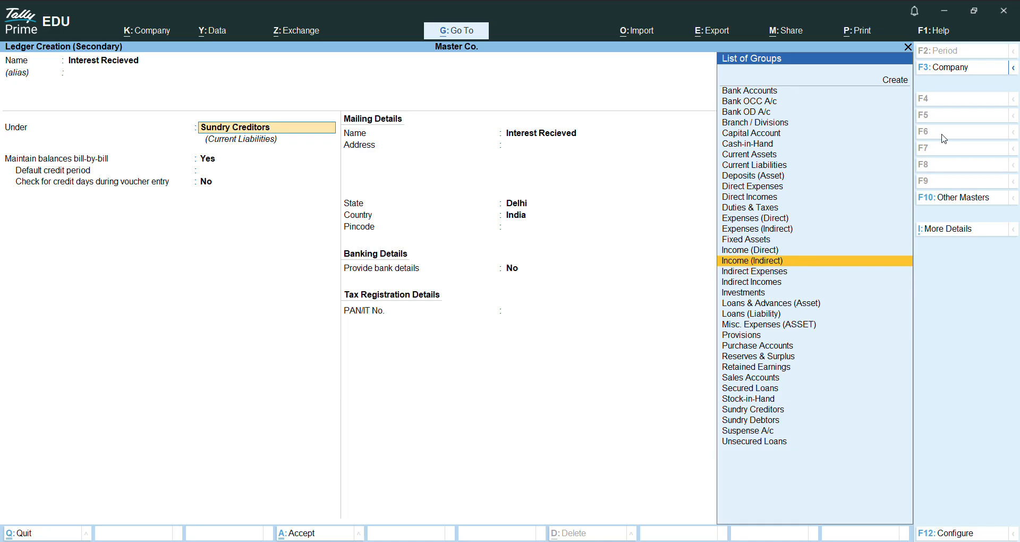
pyautogui.press('Return')
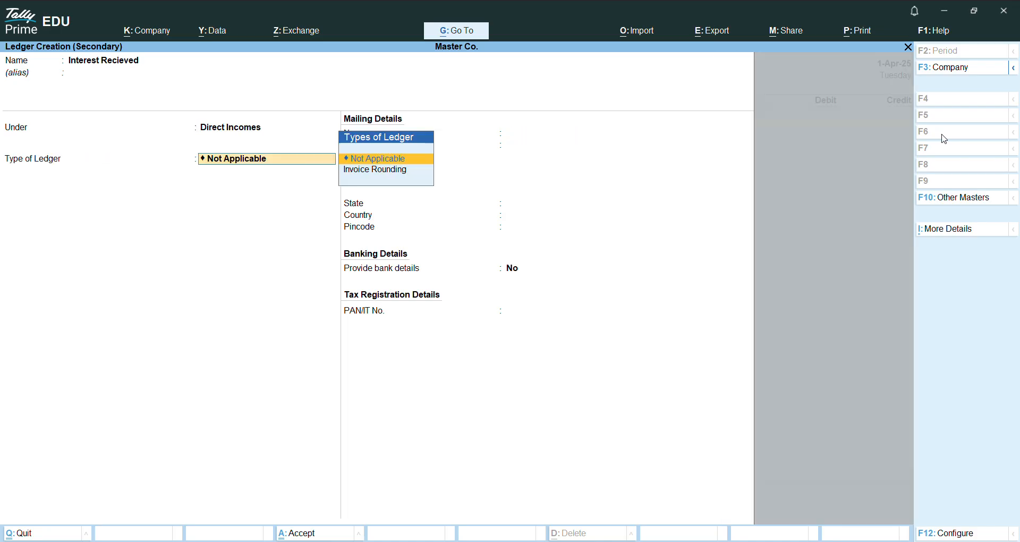
pyautogui.press('Return')
pyautogui.press('Return')
pyautogui.press('Return')
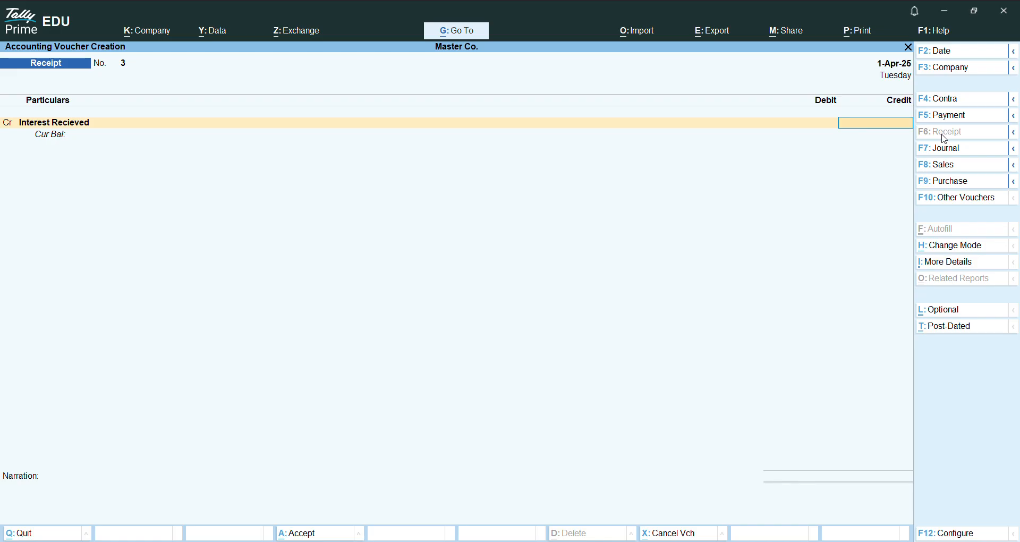
# Step: Credit Interest Recieved with 5,000 in the receipt voucher
pyautogui.write('5,')
pyautogui.write('000')
pyautogui.press('Return')
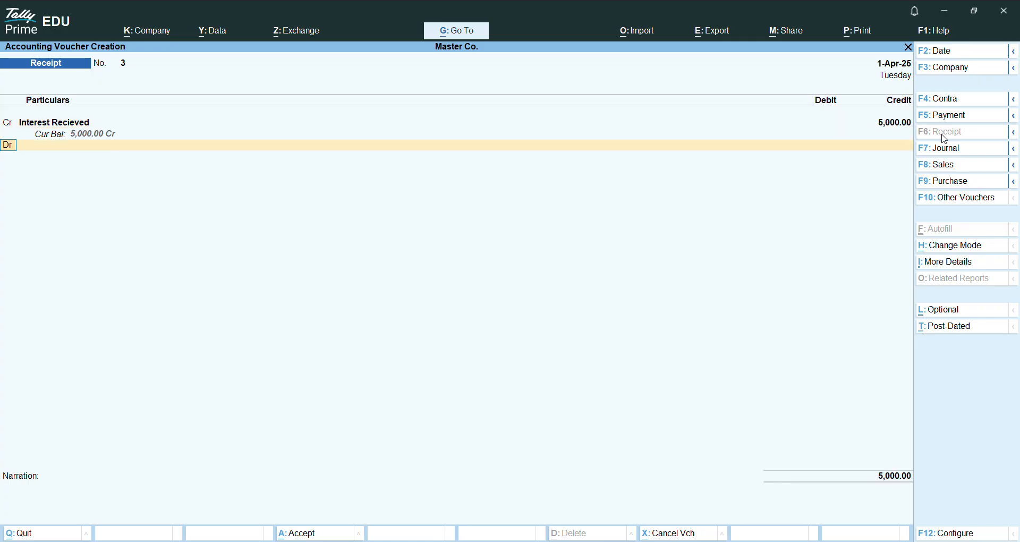
# Step: Debit the HDFC ledger with 5,000 in the receipt voucher
pyautogui.press('Return')
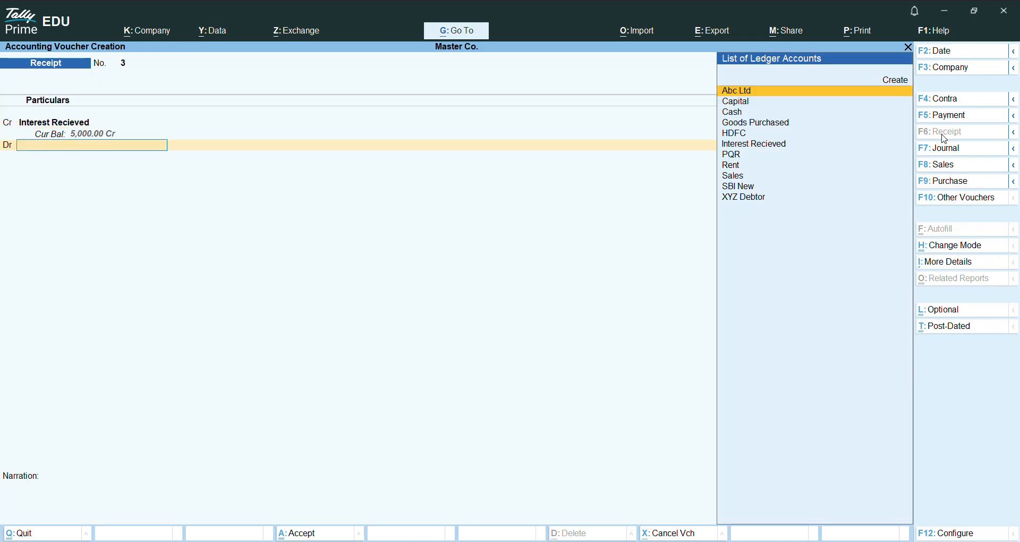
pyautogui.press('Down')
pyautogui.press('Down')
pyautogui.press('Down')
pyautogui.press('Down')
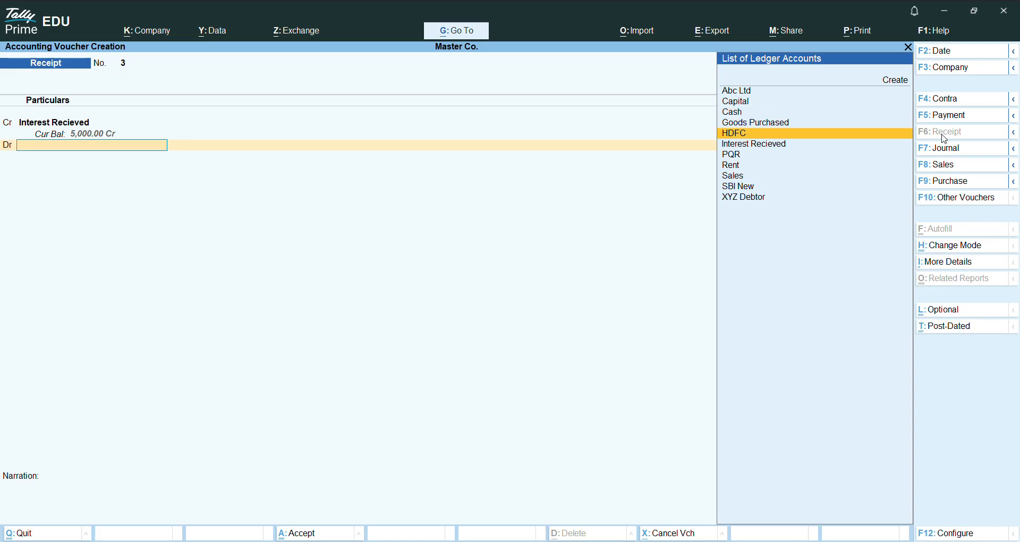
pyautogui.press('Return')
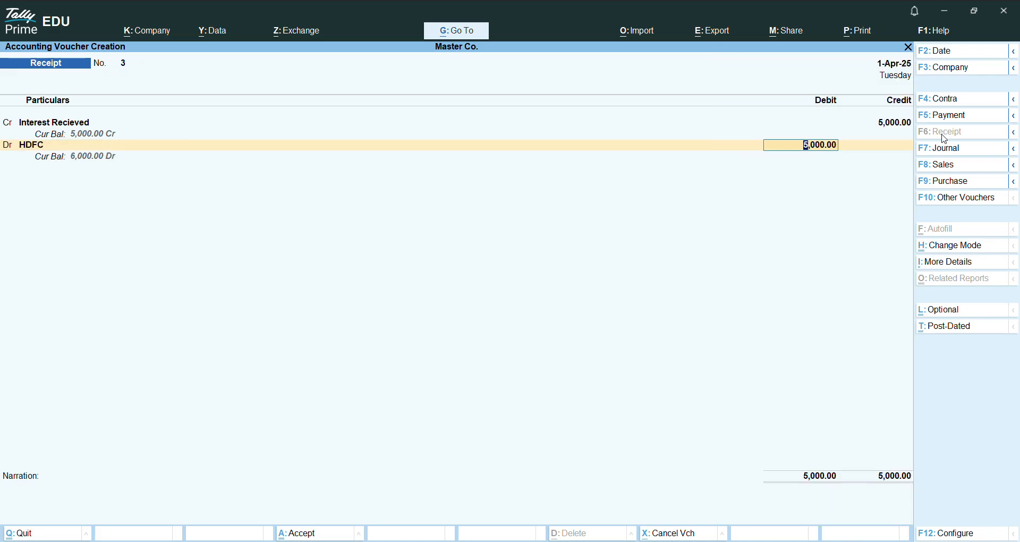
pyautogui.press('Return')
# Step: Accept the HDFC bank allocation as Cheque/DD without an instrument number and save the receipt voucher without a narration
pyautogui.press('Return')
pyautogui.press('Return')
pyautogui.press('Return')
pyautogui.press('Return')
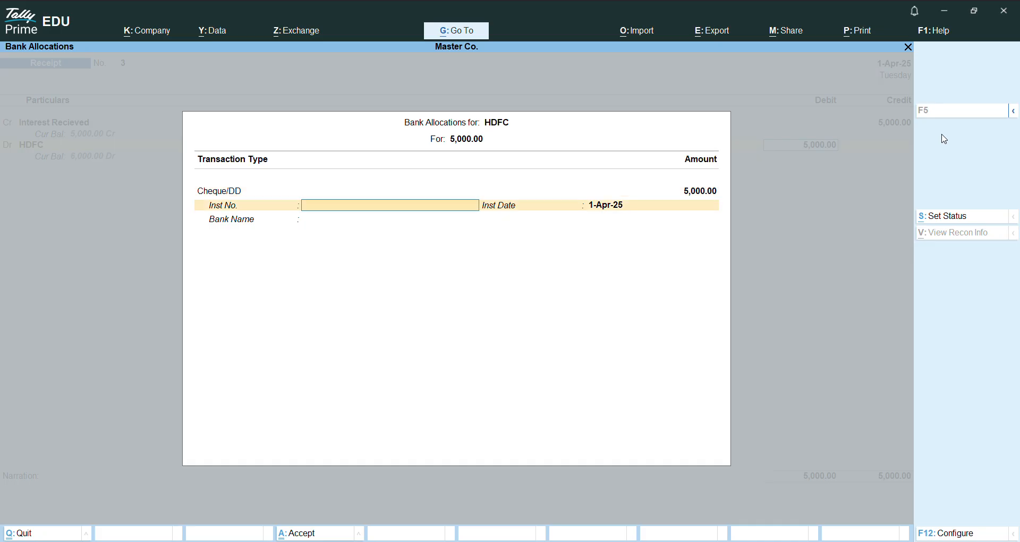
pyautogui.press('Return')
pyautogui.press('Return')
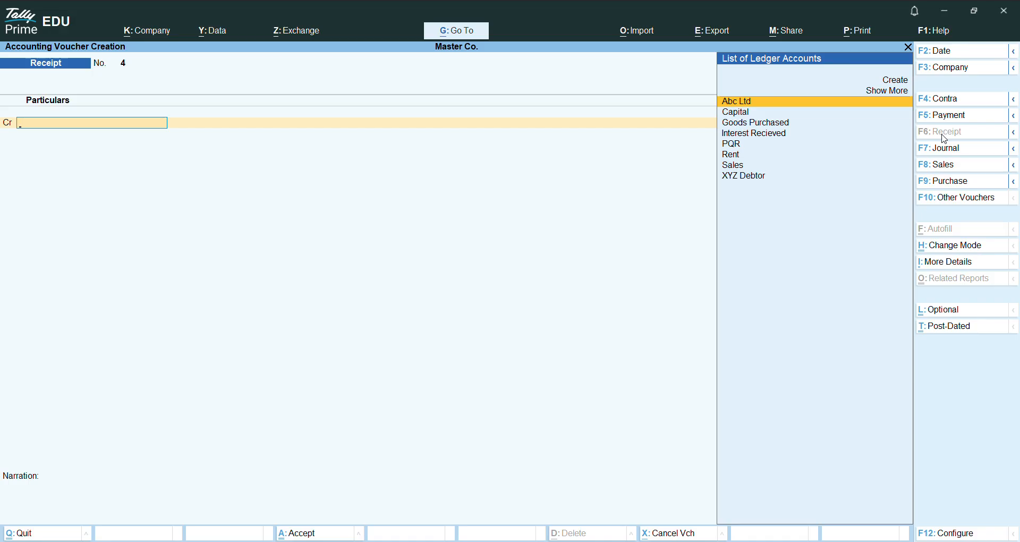
# Step: Start a purchase voucher and change its mode to As Voucher
pyautogui.click(941, 184)
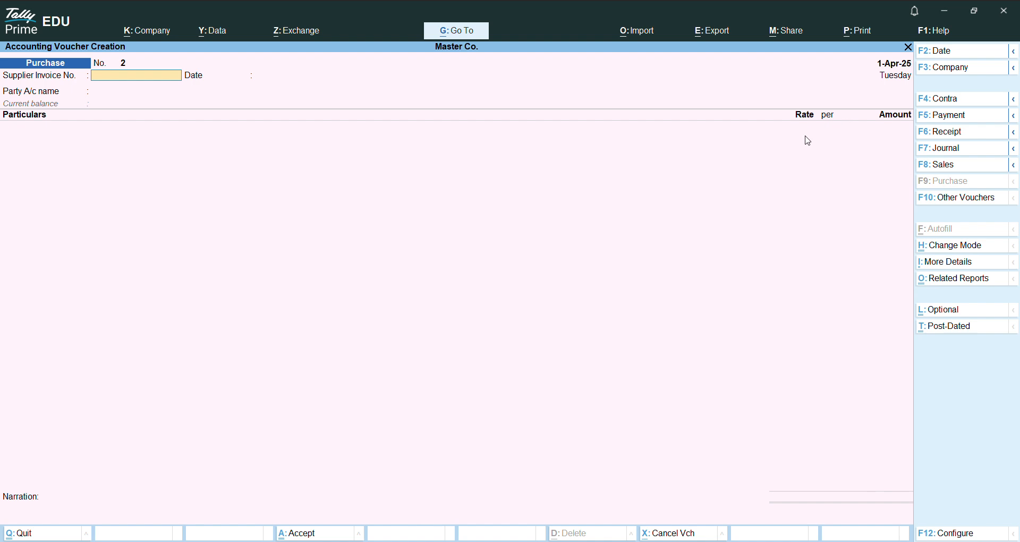
pyautogui.click(950, 247)
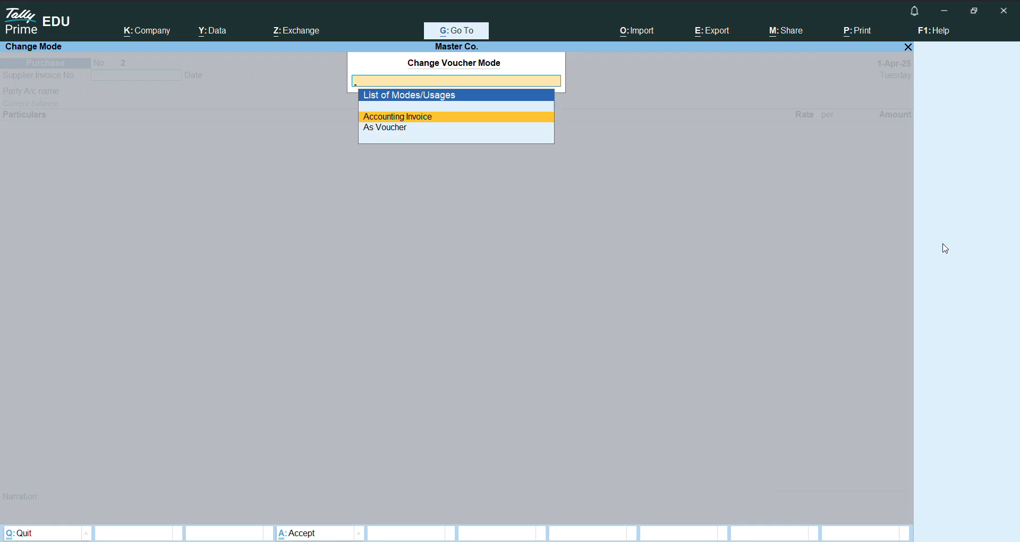
pyautogui.press('Down')
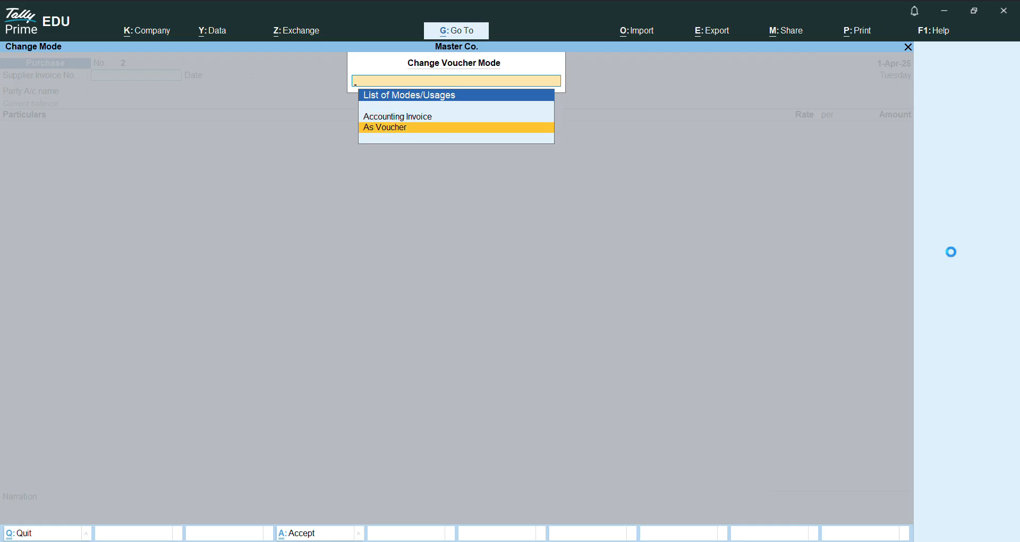
pyautogui.press('Return')
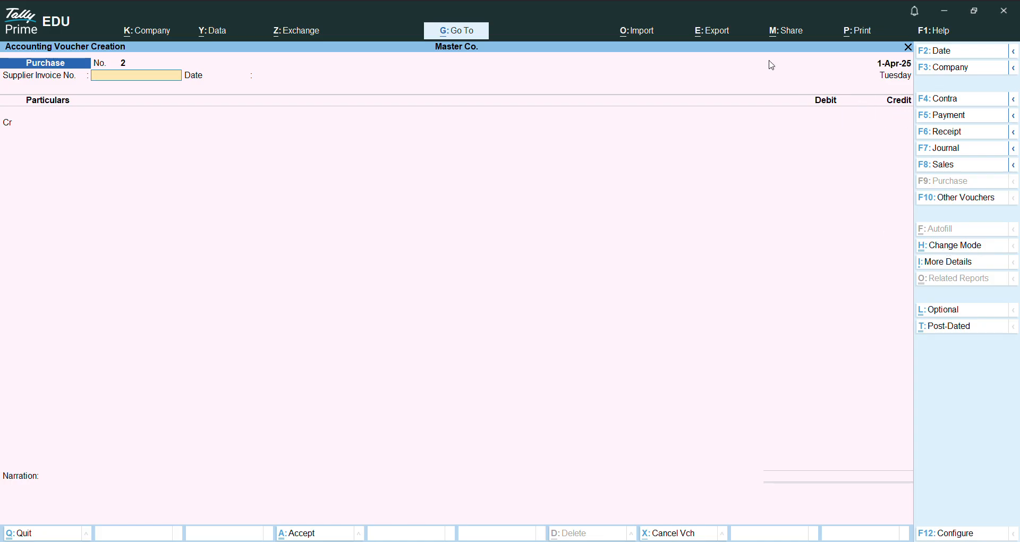
# Step: Set the purchase voucher's date to 2-5-2025
pyautogui.click(952, 52)
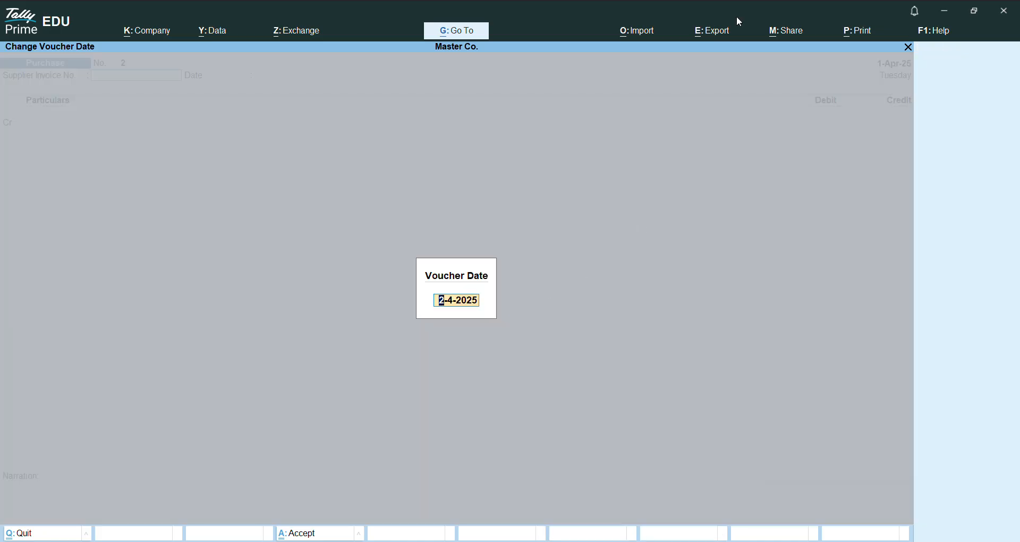
pyautogui.press('BackSpace')
pyautogui.press('Return')
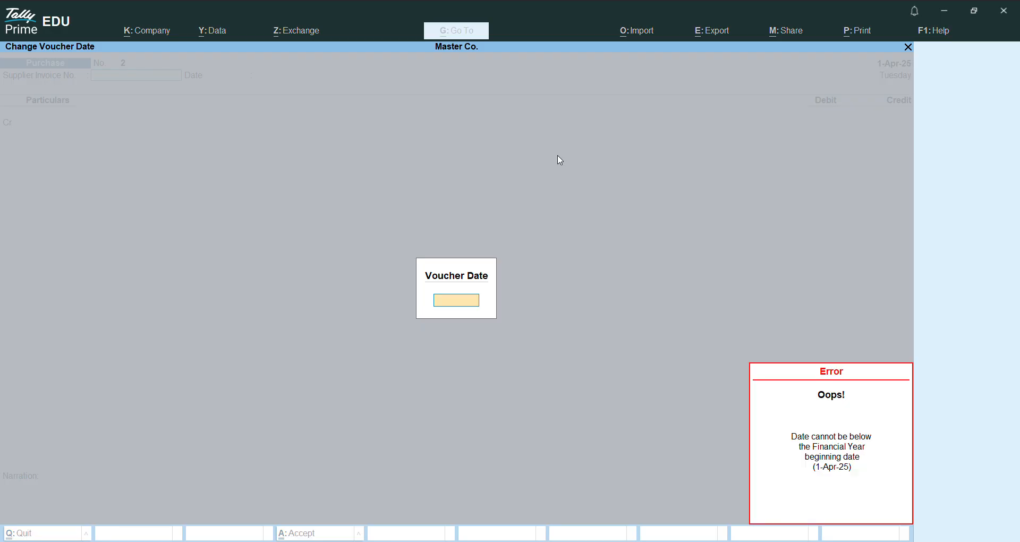
pyautogui.write('2-')
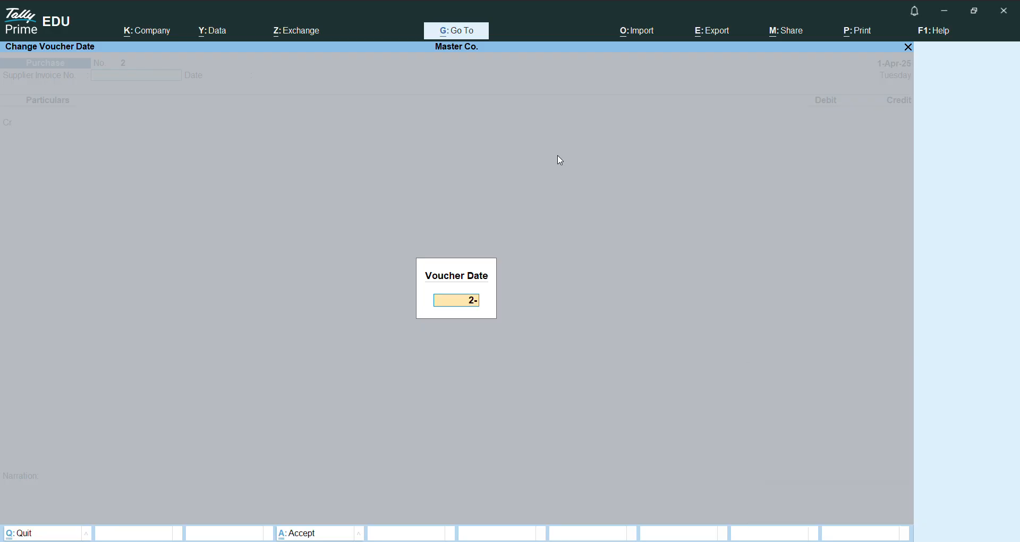
pyautogui.write('5-2025')
pyautogui.press('Return')
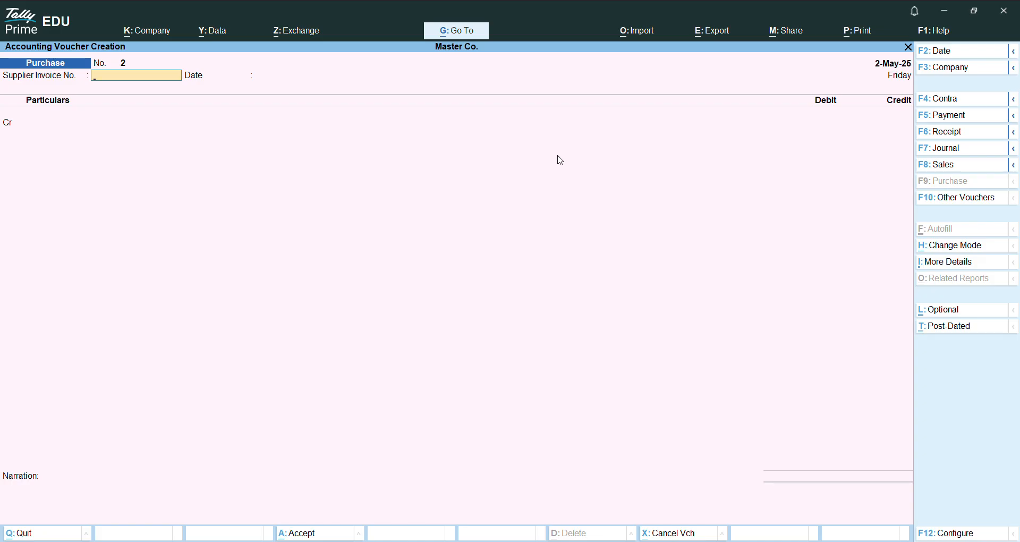
# Step: Enter 1234455 as the supplier invoice number and accept 2-May-25 as the invoice date
pyautogui.write('123445')
pyautogui.press('Return')
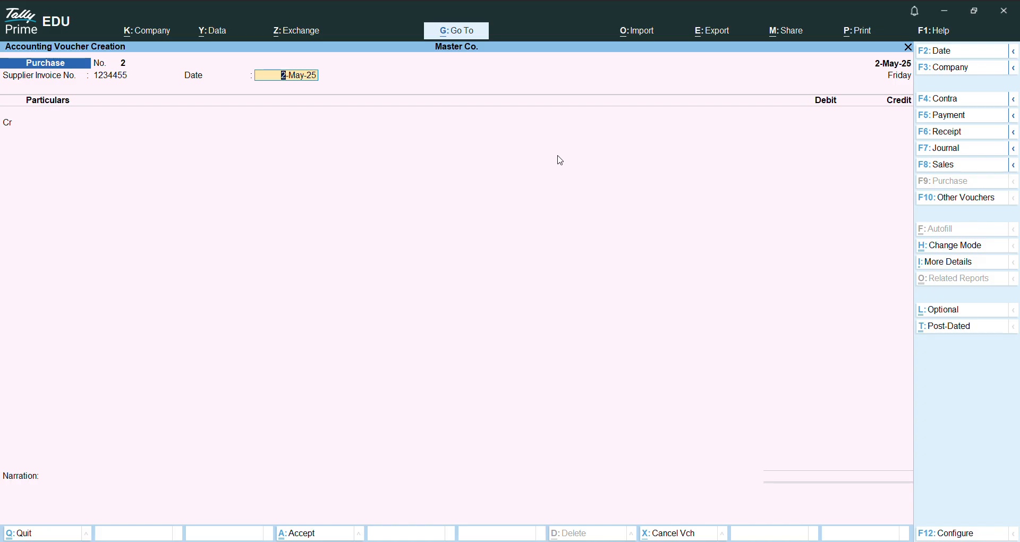
pyautogui.press('Return')
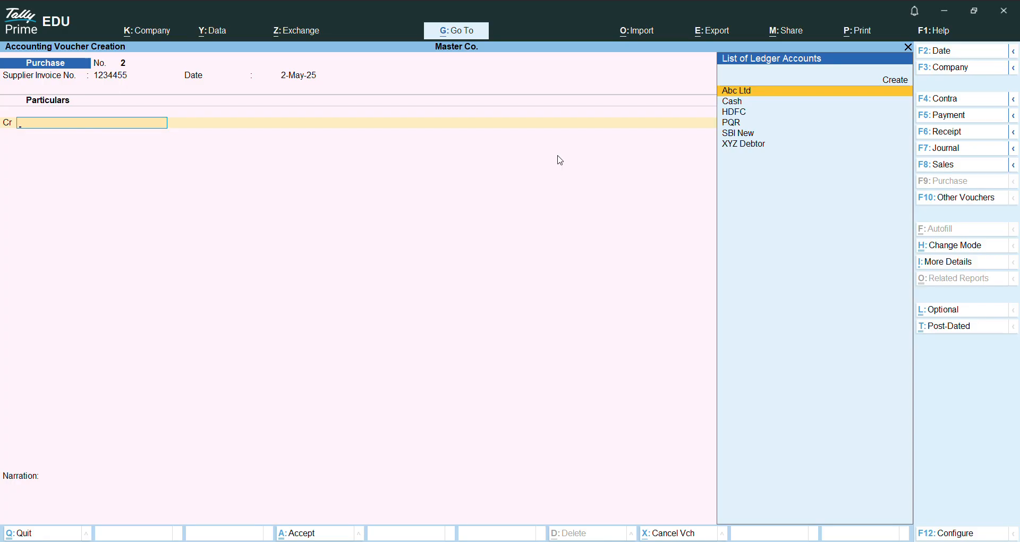
# Step: Credit Cash with 2,000 in the purchase voucher, leaving the receipt details blank and keeping the default party details
pyautogui.press('Down')
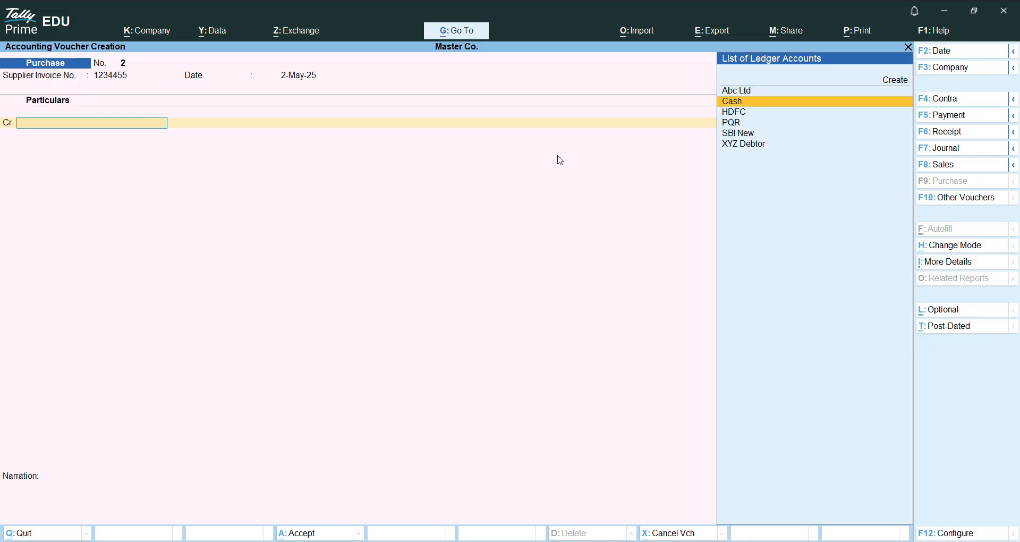
pyautogui.press('Return')
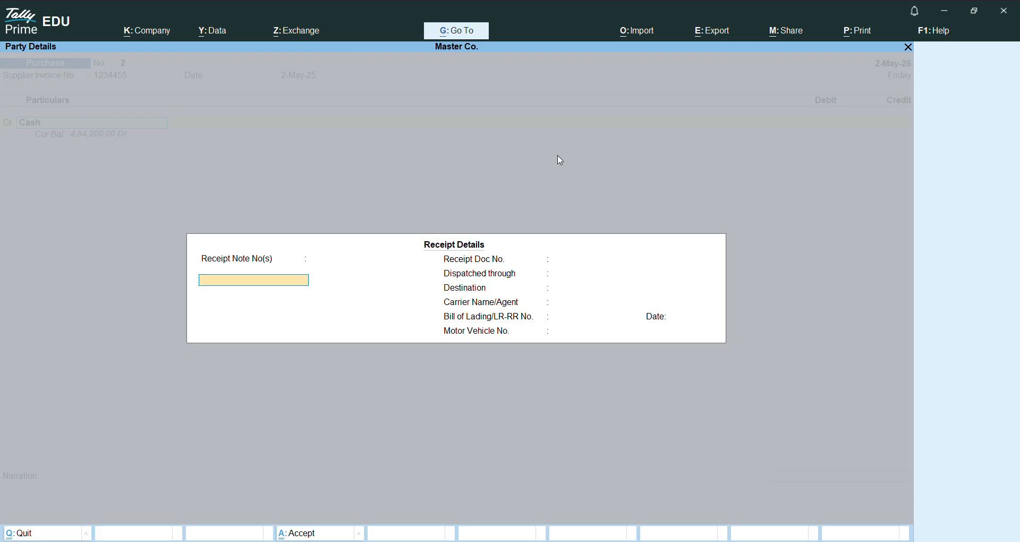
pyautogui.press('Return')
pyautogui.press('Return')
pyautogui.press('Return')
pyautogui.press('Return')
pyautogui.press('Return')
pyautogui.press('Return')
pyautogui.press('Return')
pyautogui.press('Return')
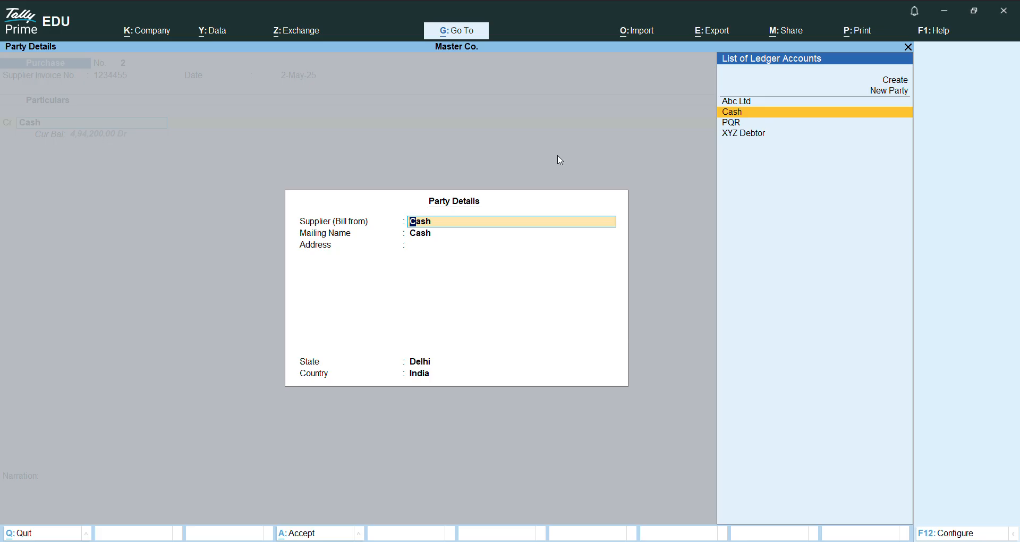
pyautogui.press('Return')
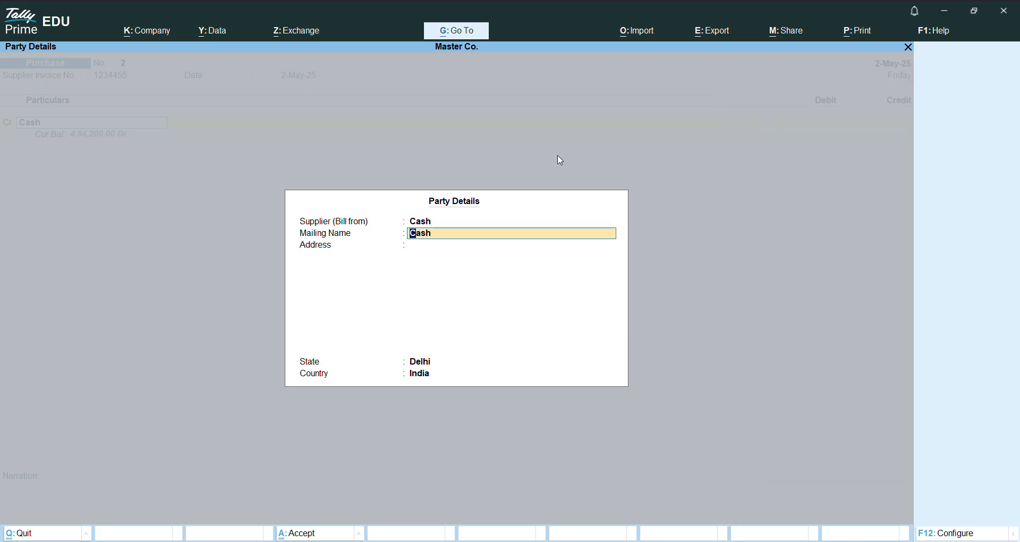
pyautogui.press('Return')
pyautogui.press('Return')
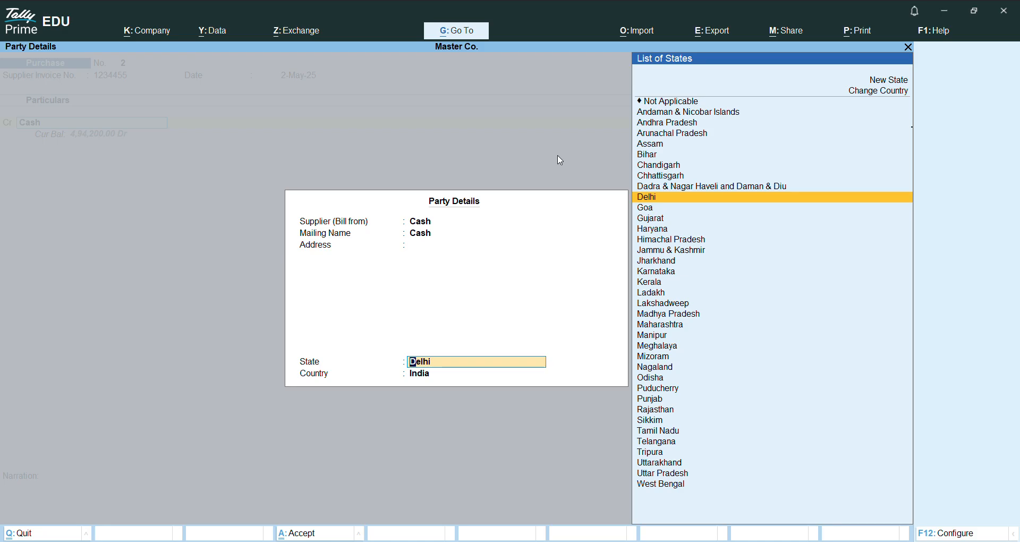
pyautogui.press('Return')
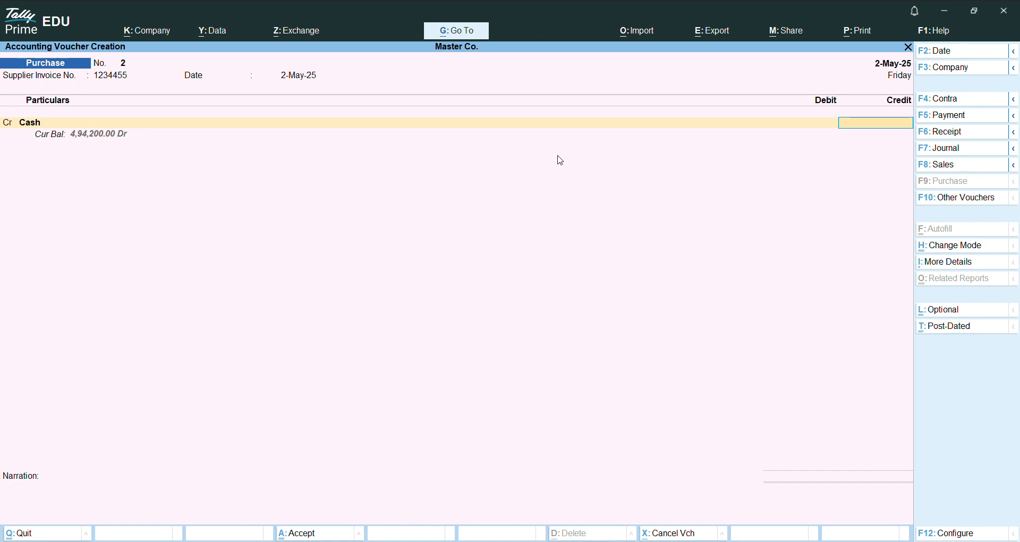
pyautogui.write('2000')
pyautogui.press('Return')
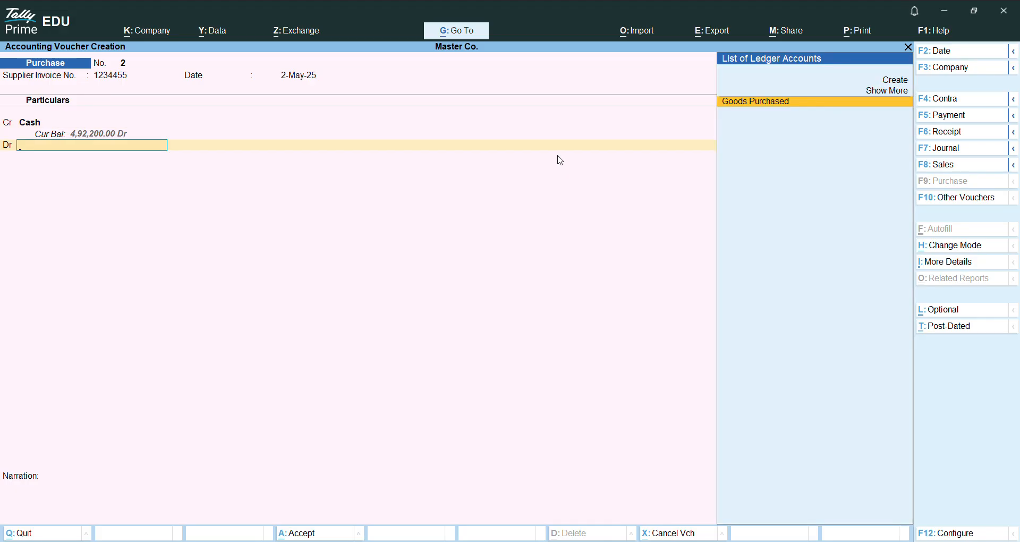
# Step: Debit Goods Purchased with 2,000 and save the cash purchase voucher without a narration
pyautogui.press('Return')
pyautogui.press('Return')
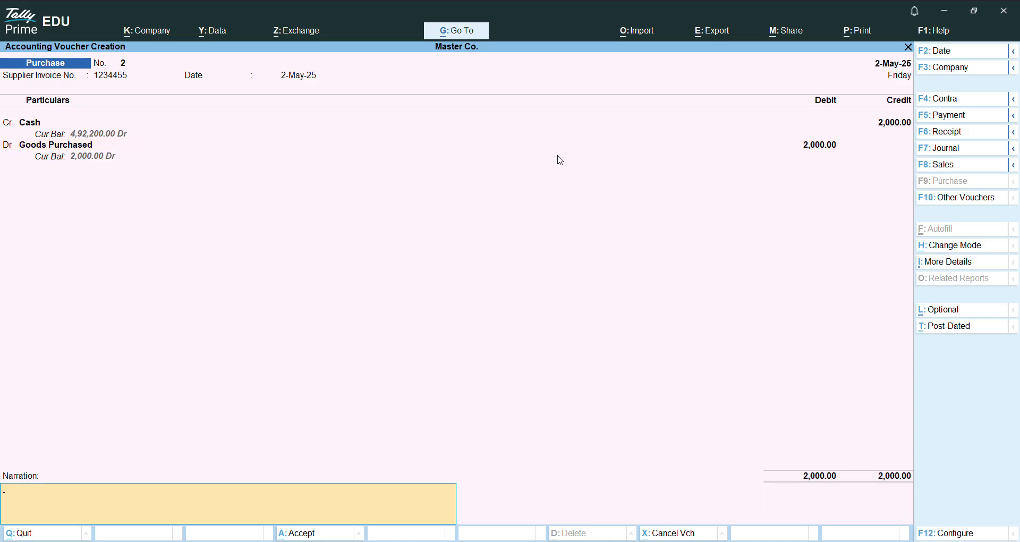
pyautogui.press('Return')
pyautogui.press('Return')
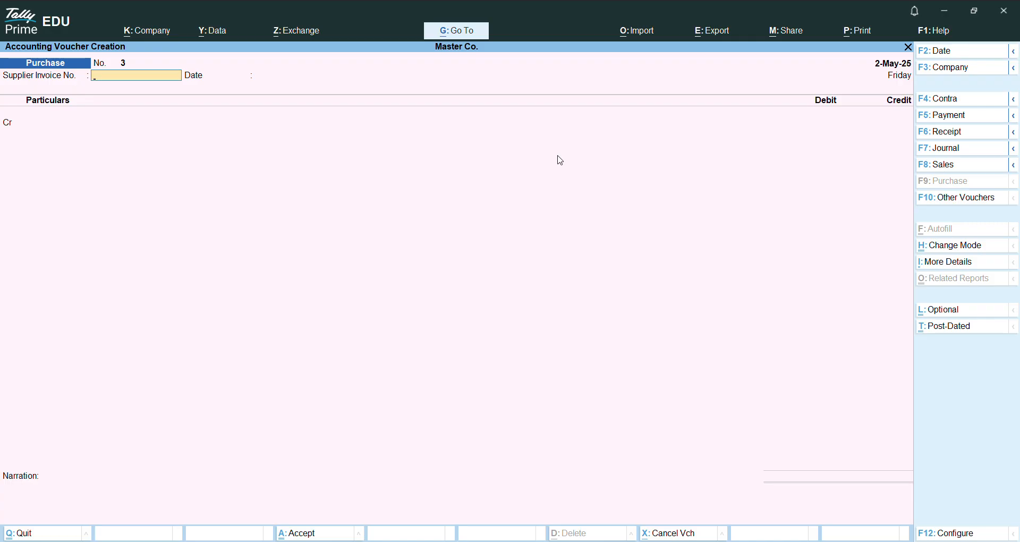
# Step: Enter supplier invoice number 5432344 dated 2-May-25 in the new purchase voucher
pyautogui.write('5432344')
pyautogui.press('Return')
pyautogui.press('Return')
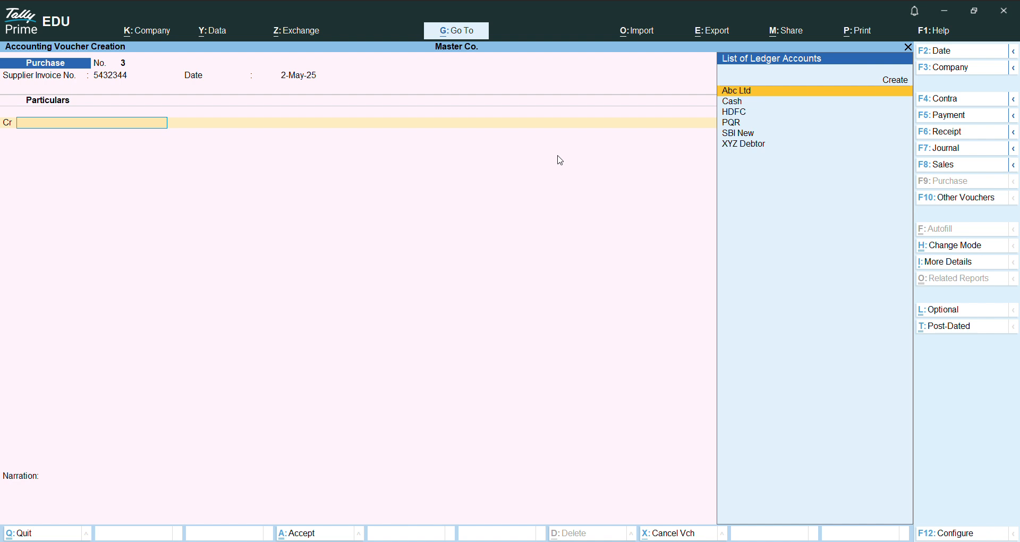
# Step: Choose PQR as the credited supplier, leaving the receipt details blank and keeping the default party details
pyautogui.press('Down')
pyautogui.press('Down')
pyautogui.press('Down')
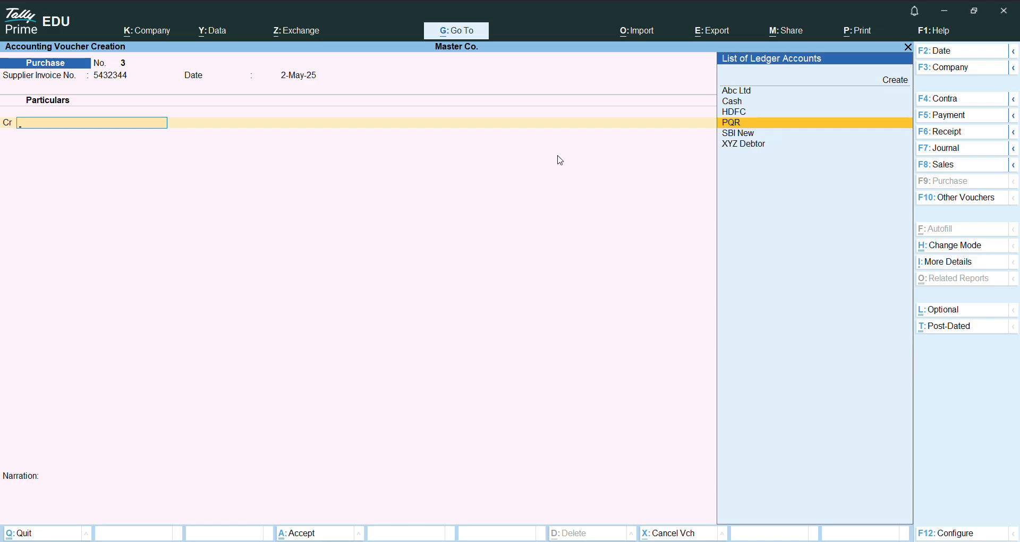
pyautogui.press('Return')
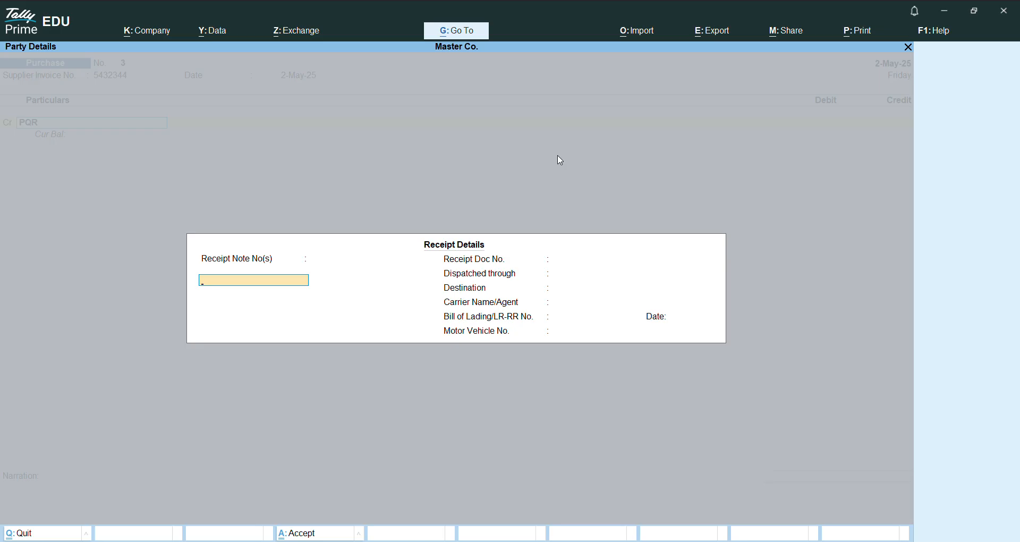
pyautogui.press('Return')
pyautogui.press('Return')
pyautogui.press('Return')
pyautogui.press('Return')
pyautogui.press('Return')
pyautogui.press('Return')
pyautogui.press('Return')
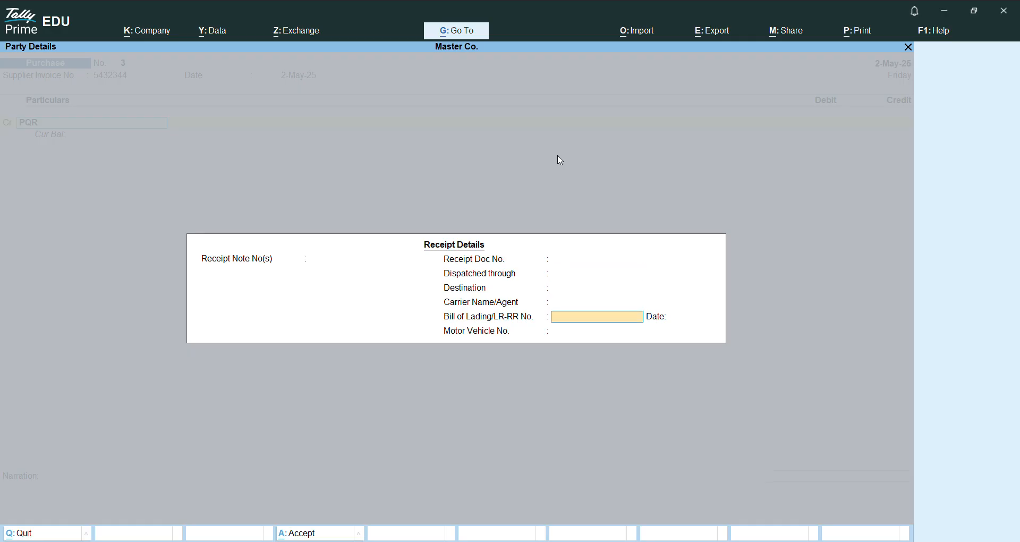
pyautogui.press('Return')
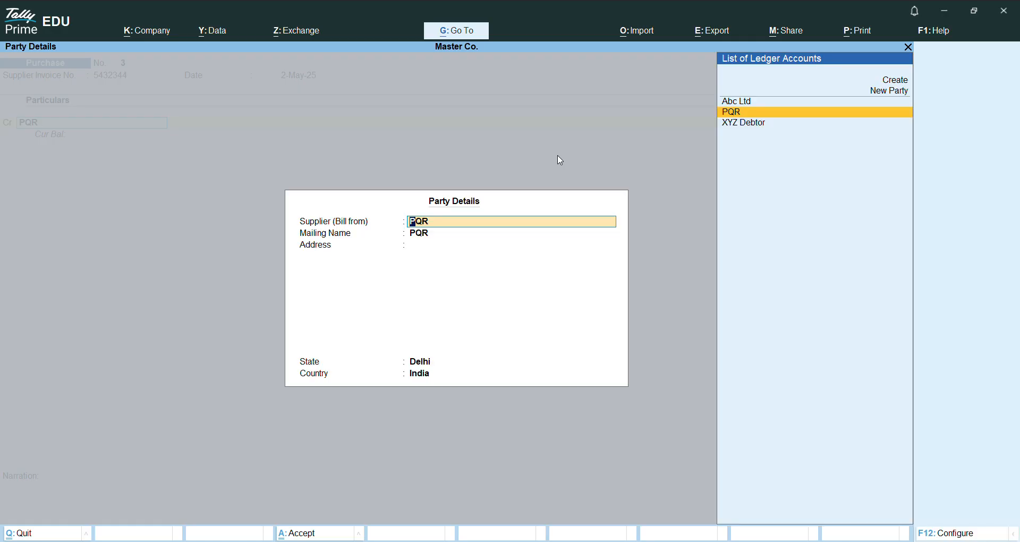
pyautogui.press('Return')
pyautogui.press('Return')
# Step: Credit PQR with 2,000 and allocate the full amount to New Ref 5432344 in the bill-wise details
pyautogui.press('Return')
pyautogui.press('Return')
pyautogui.press('Return')
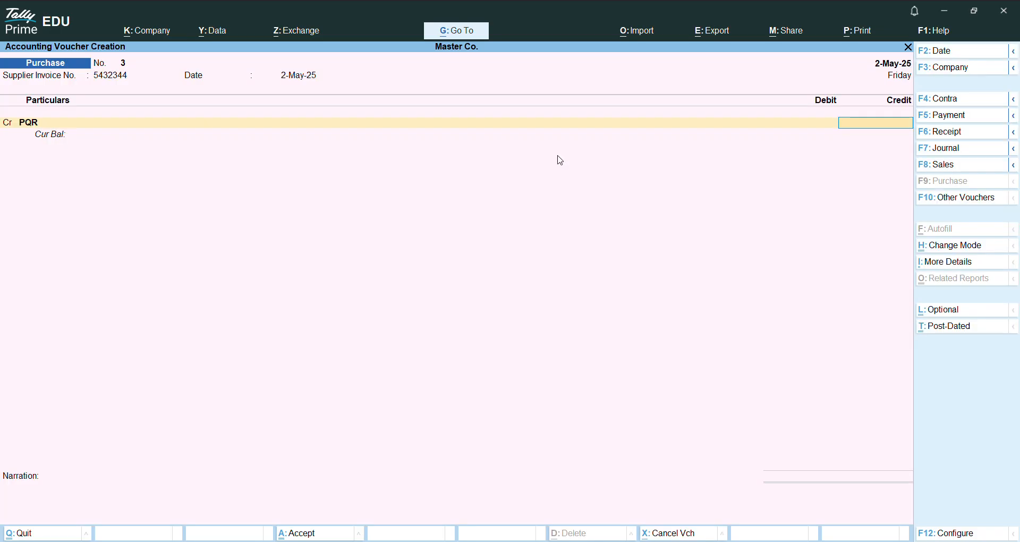
pyautogui.write('2')
pyautogui.write('000')
pyautogui.press('Return')
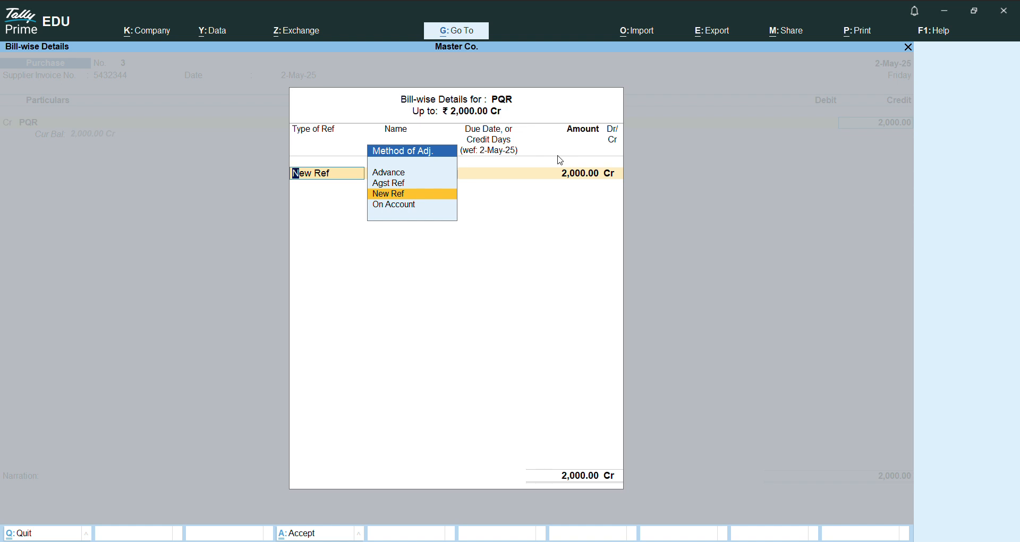
pyautogui.press('Return')
pyautogui.press('Return')
pyautogui.press('Return')
pyautogui.press('Return')
pyautogui.press('Return')
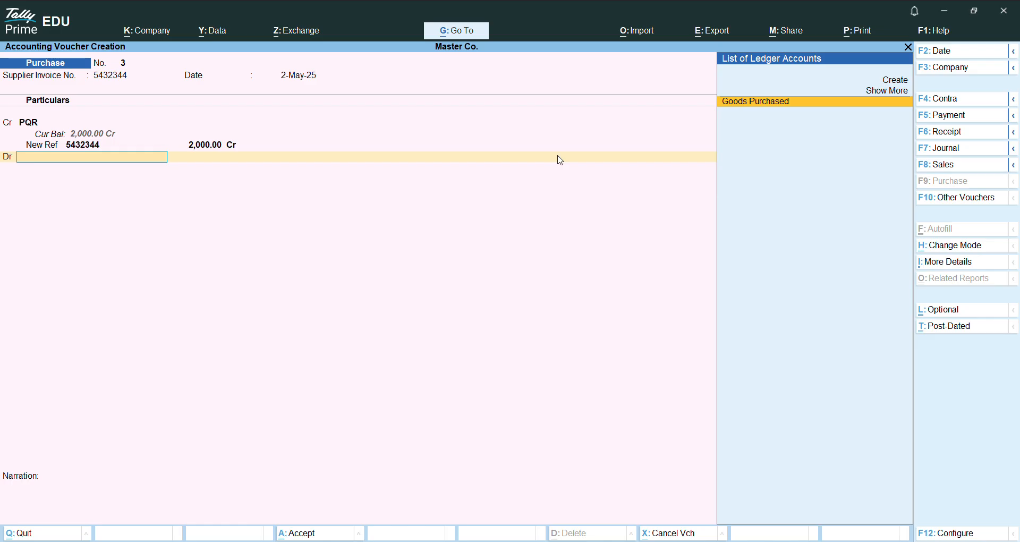
# Step: Debit Goods Purchased with 2,000 and save the PQR credit purchase voucher without a narration
pyautogui.press('Return')
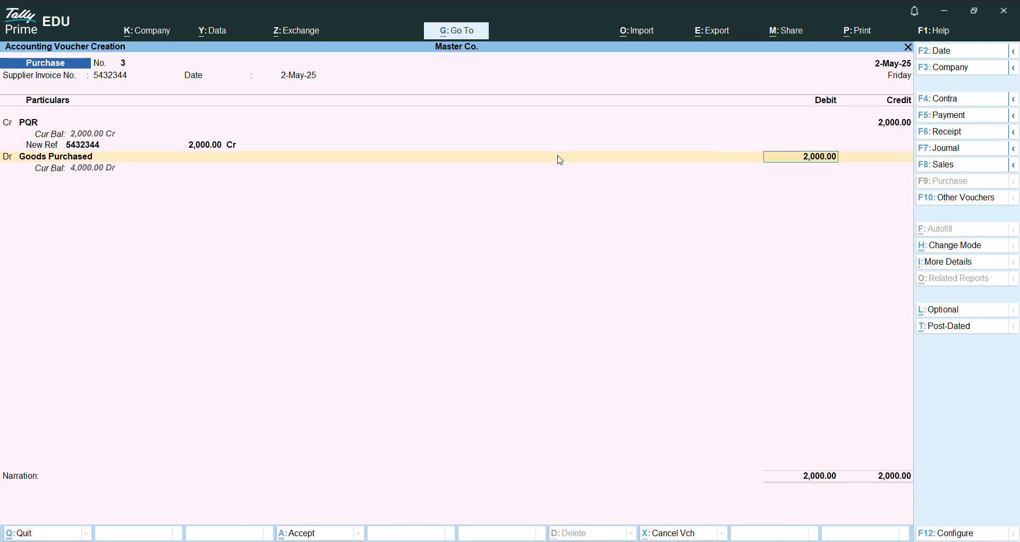
pyautogui.press('Return')
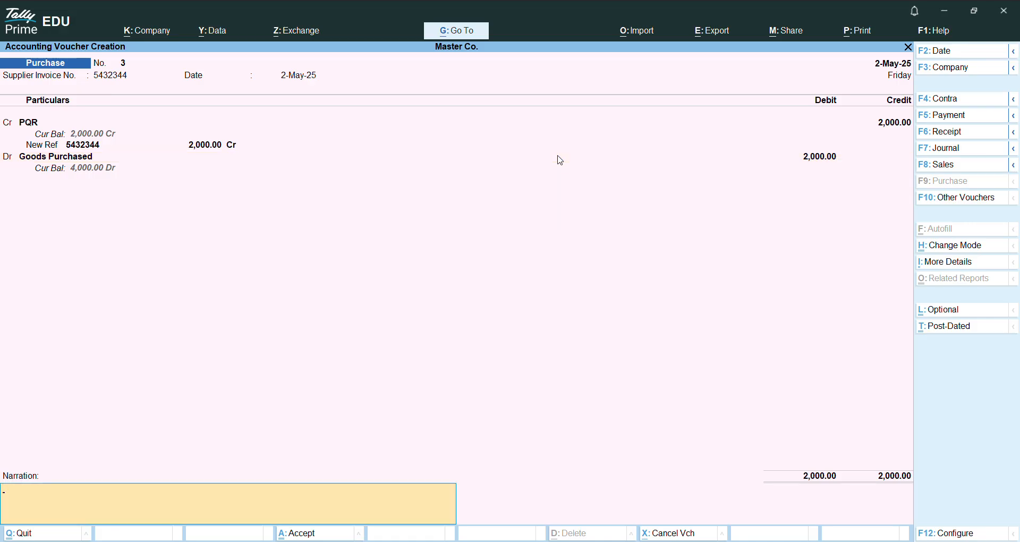
pyautogui.press('Return')
pyautogui.press('Return')
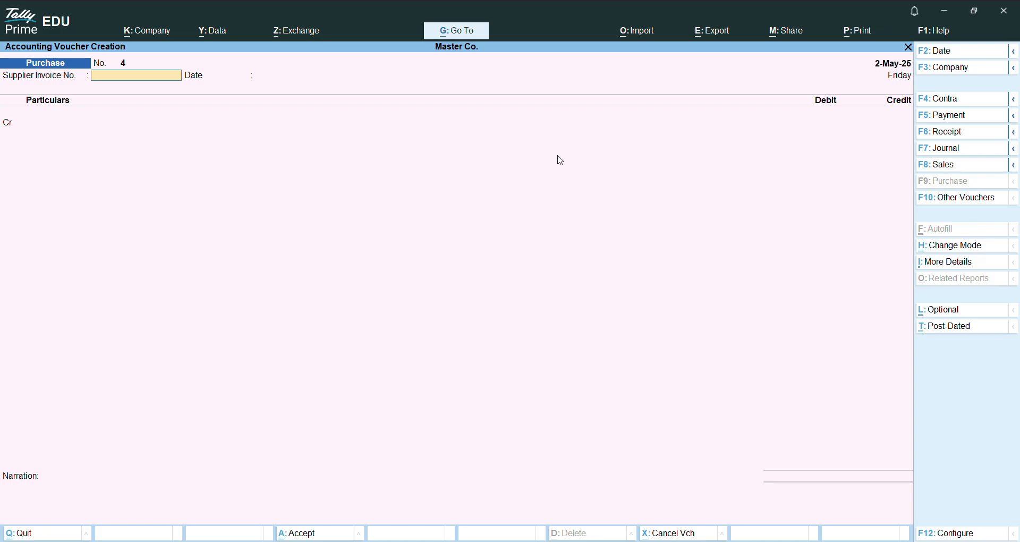
# Step: Start a sales voucher and change its mode to As Voucher
pyautogui.click(938, 165)
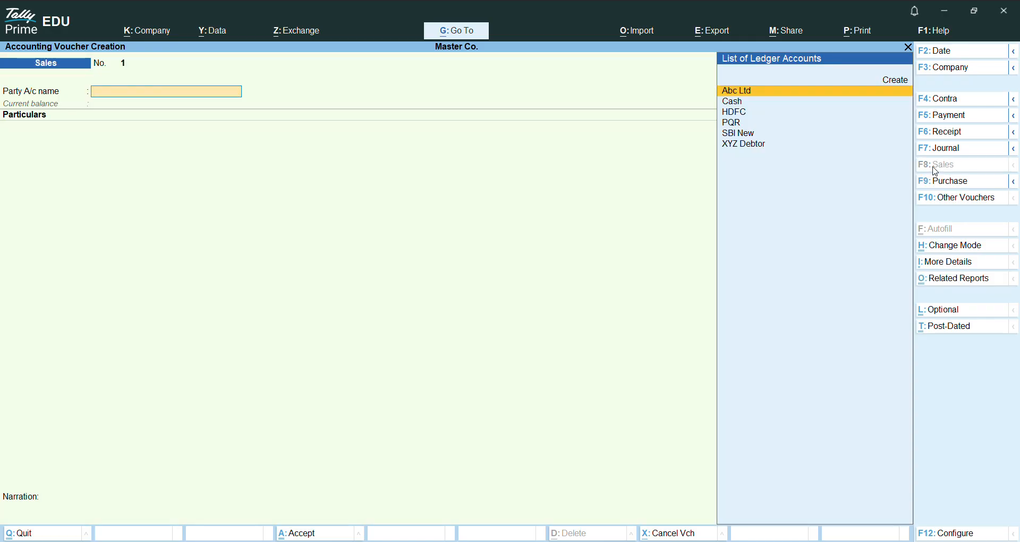
pyautogui.click(962, 249)
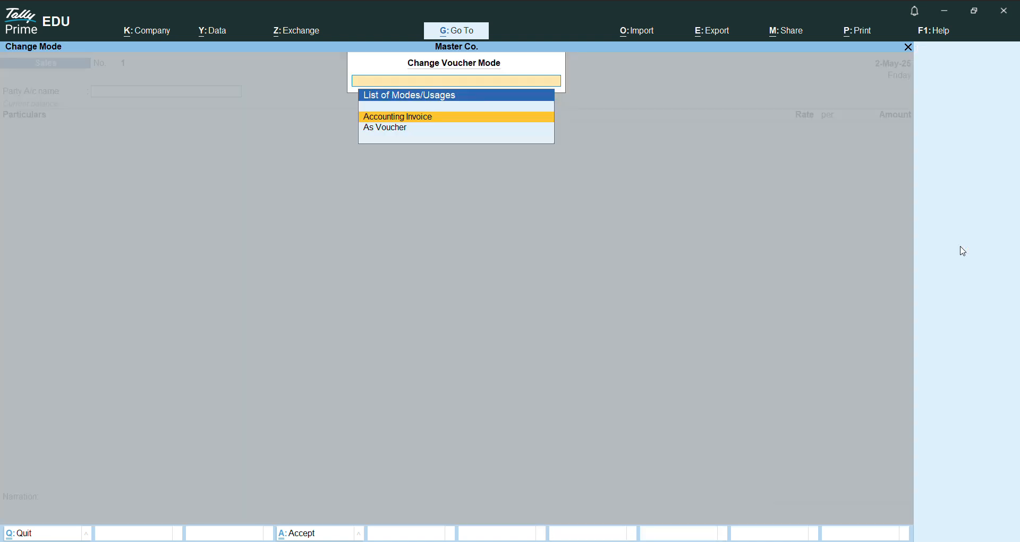
pyautogui.press('Down')
pyautogui.press('Return')
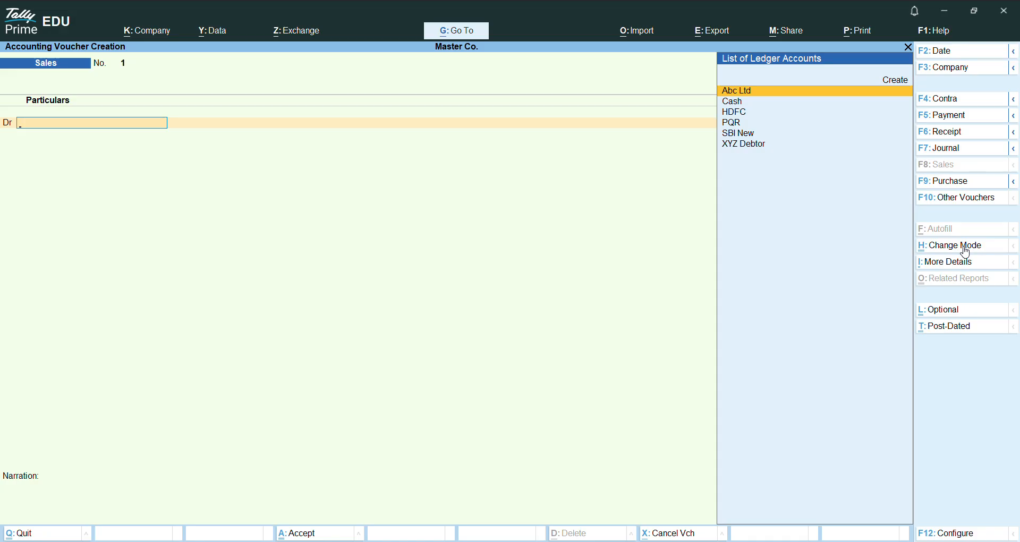
# Step: Choose Cash as the debited account, leaving the dispatch details blank and keeping the default party details
pyautogui.press('Down')
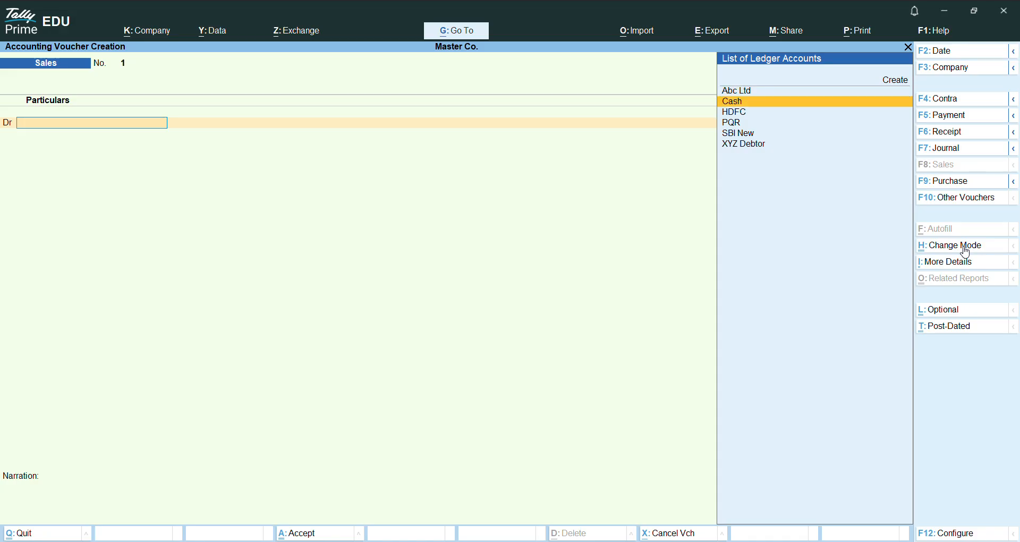
pyautogui.press('Return')
pyautogui.press('Return')
pyautogui.press('Return')
pyautogui.press('Return')
pyautogui.press('Return')
pyautogui.press('Return')
pyautogui.press('Return')
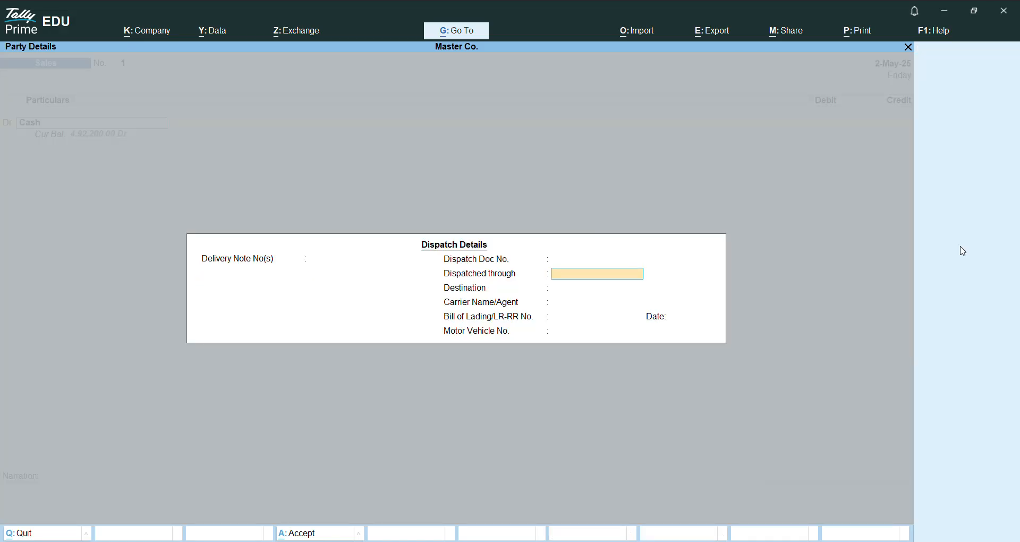
pyautogui.press('Return')
pyautogui.press('Return')
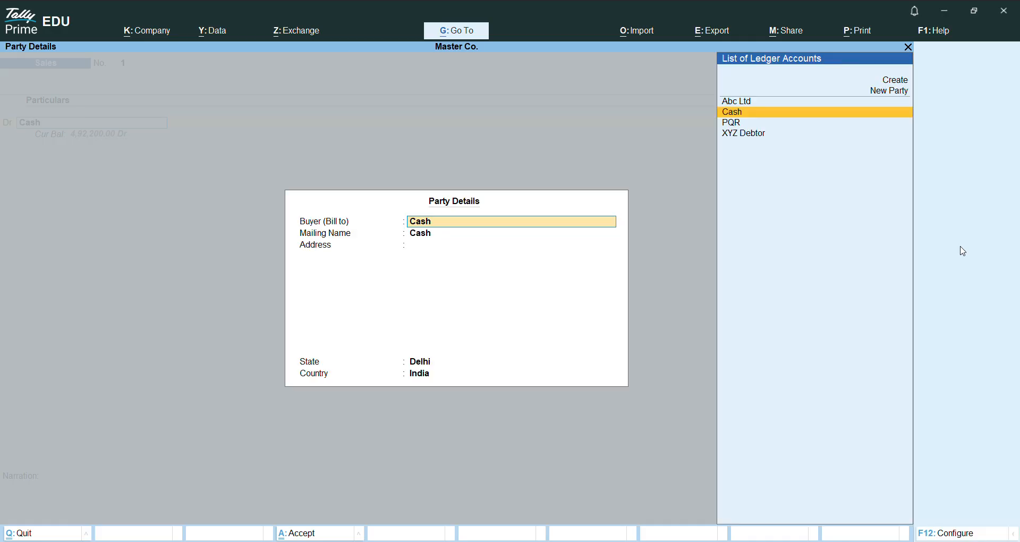
pyautogui.press('Return')
# Step: Debit Cash with 3,000, credit Sales with the same amount, and save the cash sales voucher without a narration
pyautogui.press('Return')
pyautogui.press('Return')
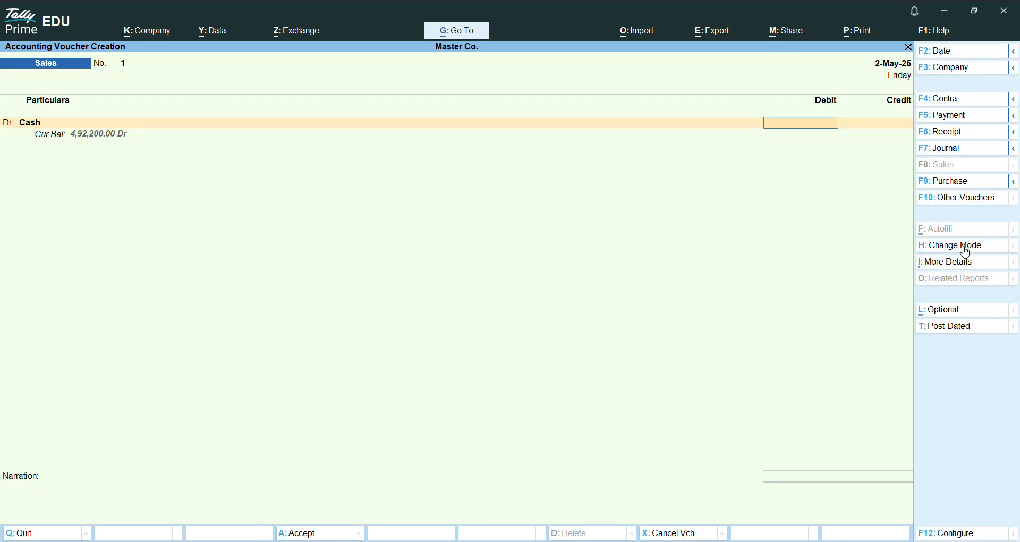
pyautogui.write('3000')
pyautogui.press('Return')
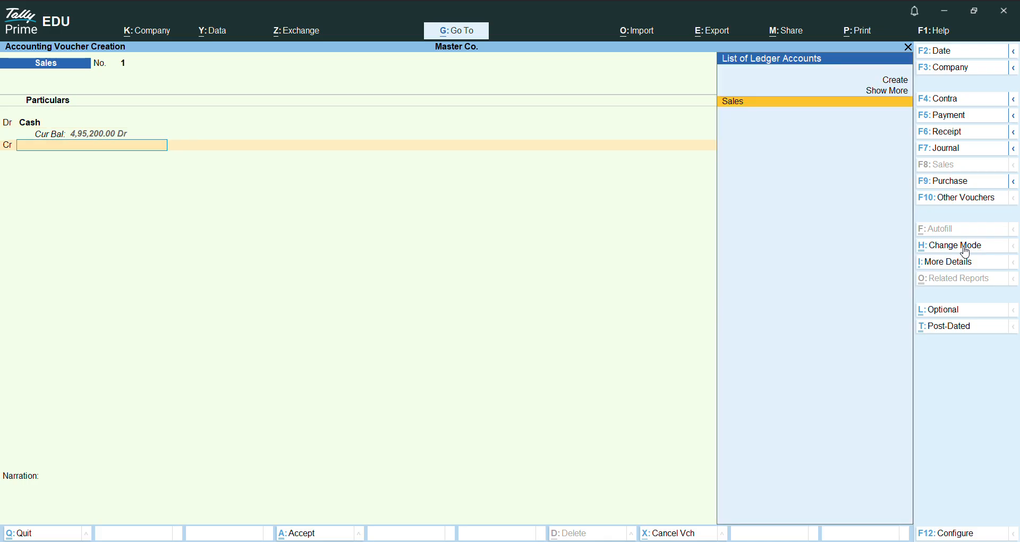
pyautogui.press('Return')
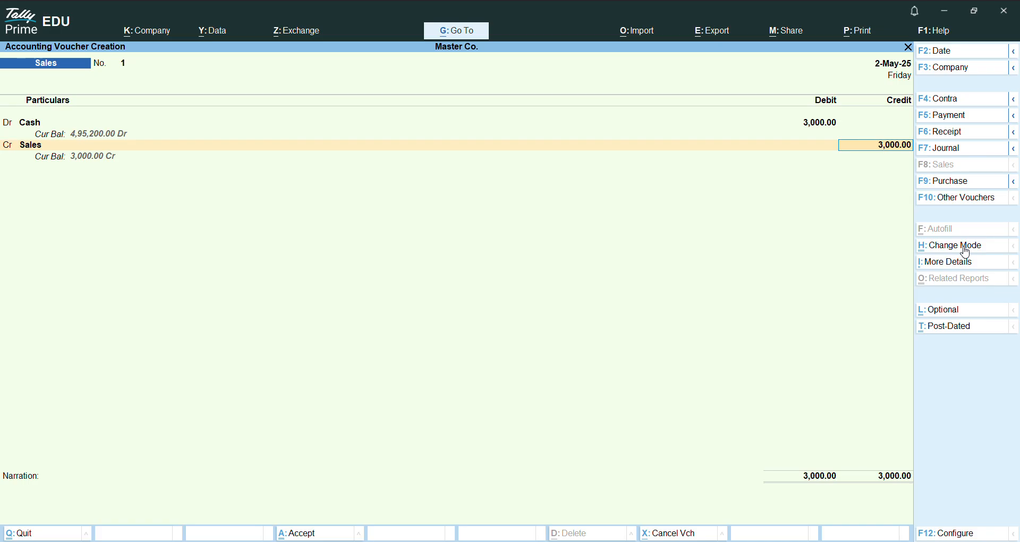
pyautogui.press('Return')
pyautogui.press('Return')
pyautogui.press('Return')
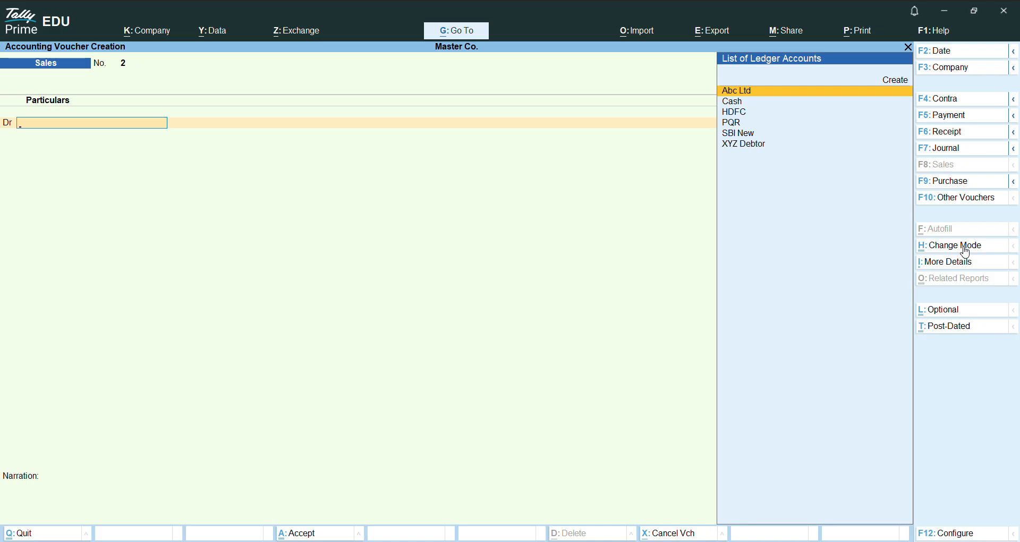
# Step: Choose XYZ Debtor as the debited customer, leaving the dispatch details blank and keeping the default party details
pyautogui.press('Down')
pyautogui.press('Down')
pyautogui.press('Down')
pyautogui.press('Down')
pyautogui.press('Down')
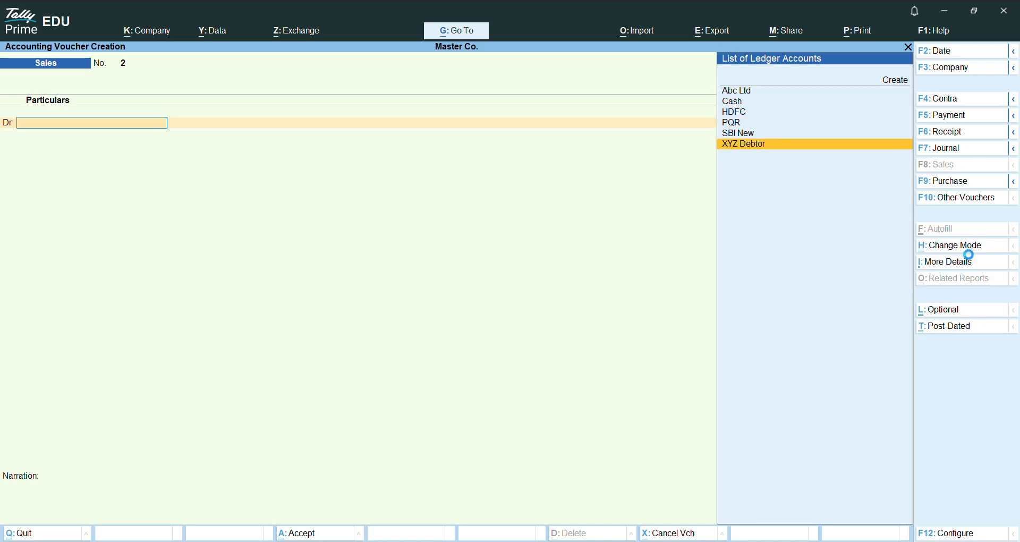
pyautogui.press('Return')
pyautogui.press('Return')
pyautogui.press('Return')
pyautogui.press('Return')
pyautogui.press('Return')
pyautogui.press('Return')
pyautogui.press('Return')
pyautogui.press('Return')
pyautogui.press('Return')
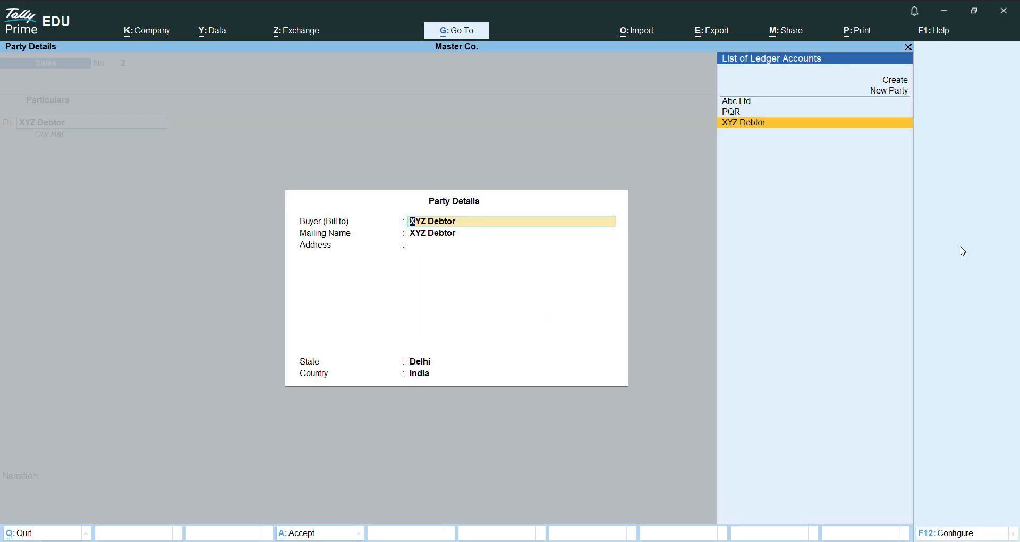
pyautogui.press('Return')
pyautogui.press('Return')
pyautogui.press('Return')
pyautogui.press('Return')
pyautogui.press('Return')
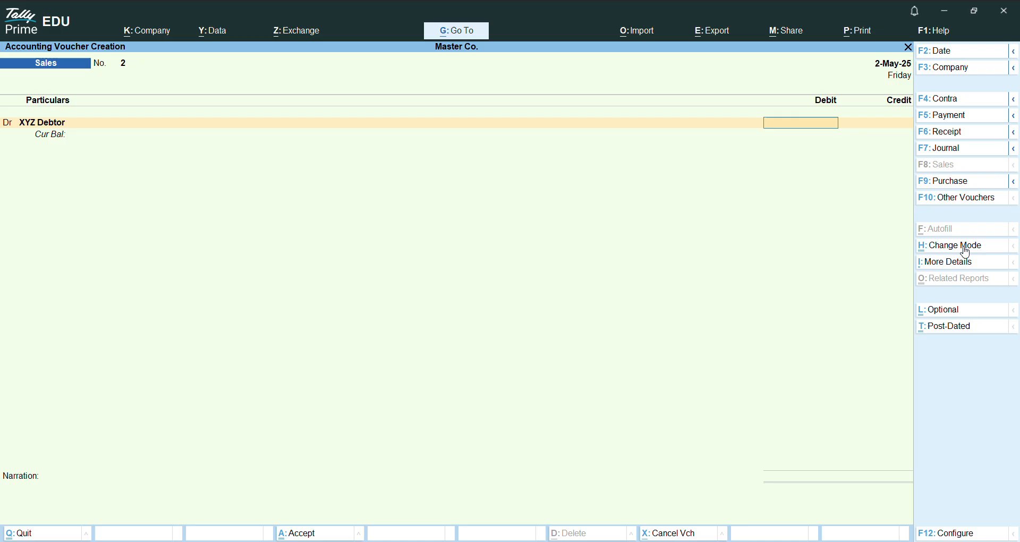
# Step: Debit XYZ Debtor with 5,000 and allocate the full amount to New Ref 2 in the bill-wise details
pyautogui.write('5000')
pyautogui.press('Return')
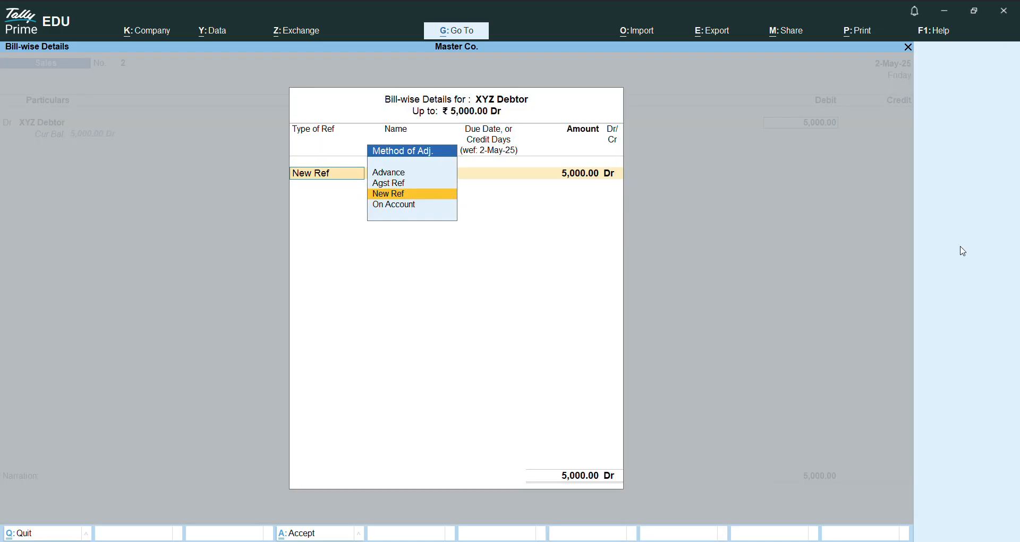
pyautogui.press('Return')
pyautogui.press('Return')
pyautogui.press('Return')
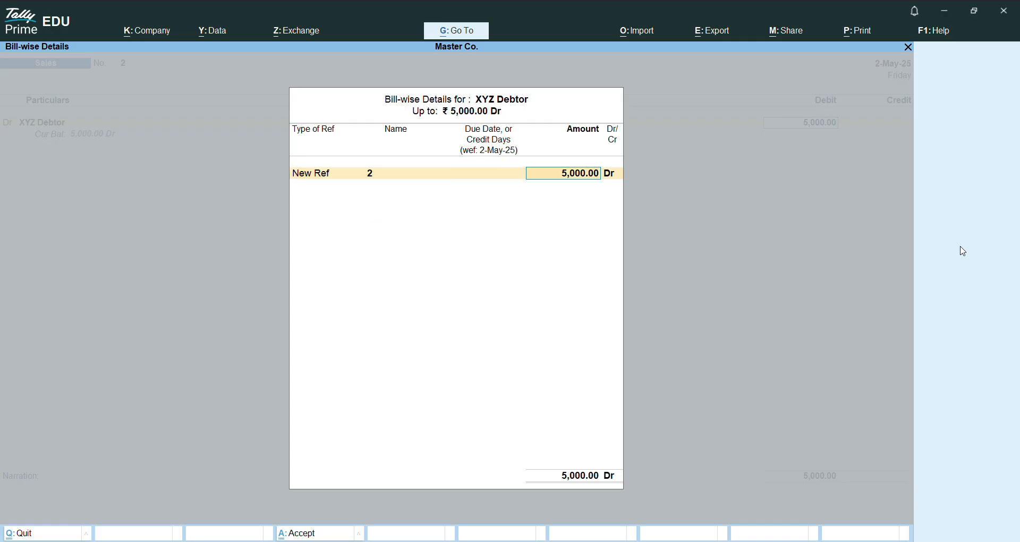
pyautogui.press('Return')
pyautogui.press('Return')
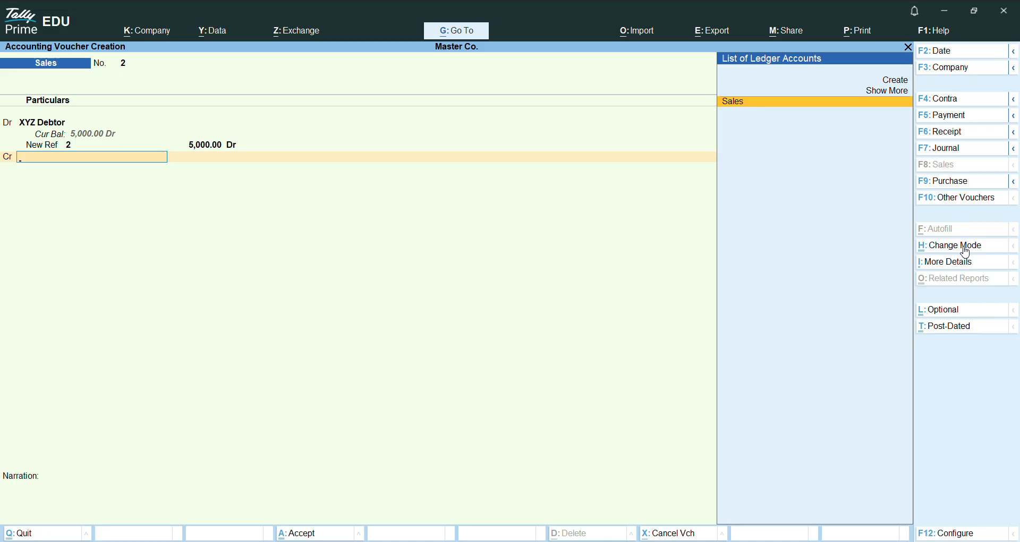
# Step: Credit Sales with 5,000 and save the XYZ Debtor credit sales voucher without a narration
pyautogui.press('Return')
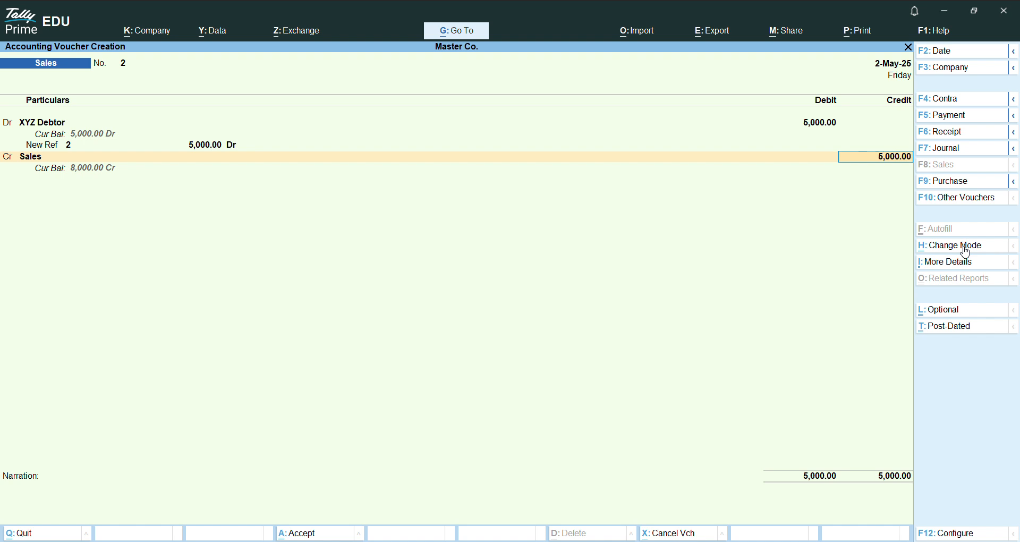
pyautogui.press('Return')
pyautogui.press('Return')
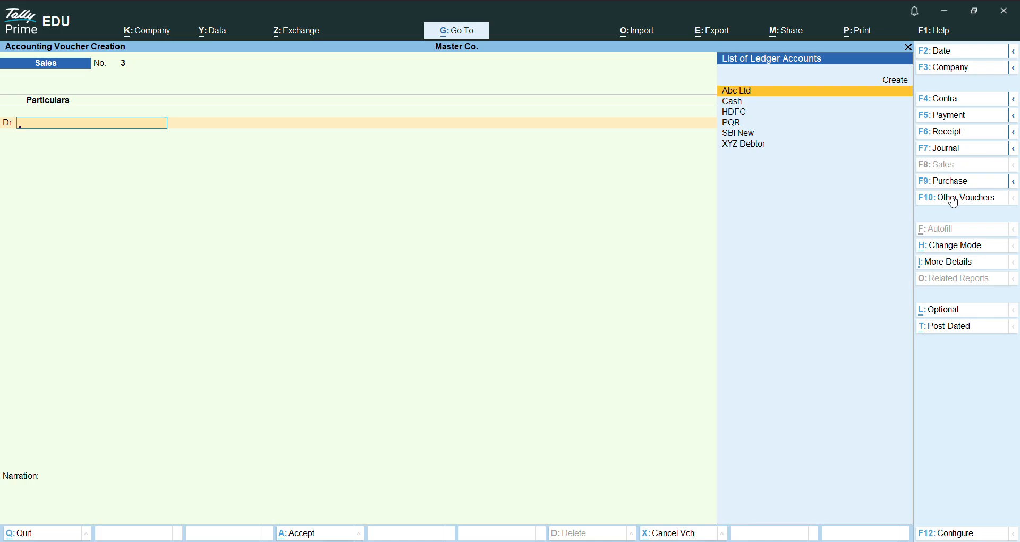
# Step: Leave voucher entry and examine the sales and purchase vouchers recorded in the Day Book for 2-May-25
pyautogui.press('Escape')
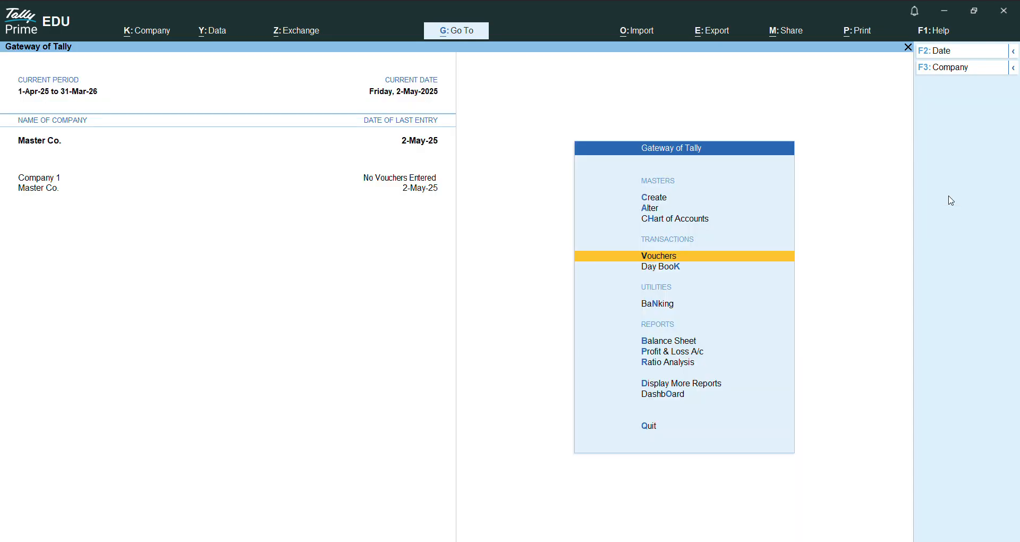
pyautogui.press('Down')
pyautogui.press('Return')
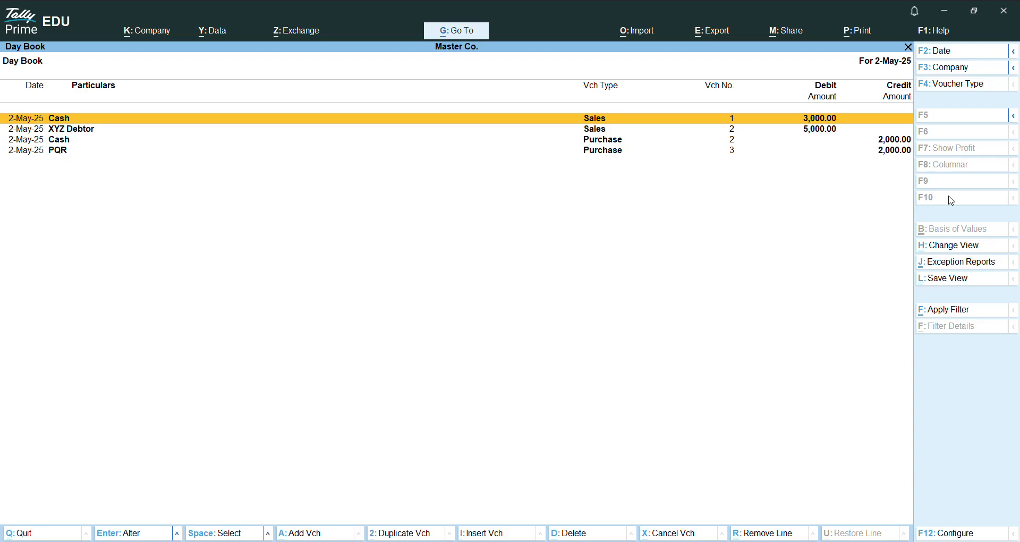
pyautogui.press('Down')
pyautogui.press('Down')
pyautogui.press('Down')
pyautogui.press('Up')
pyautogui.press('Up')
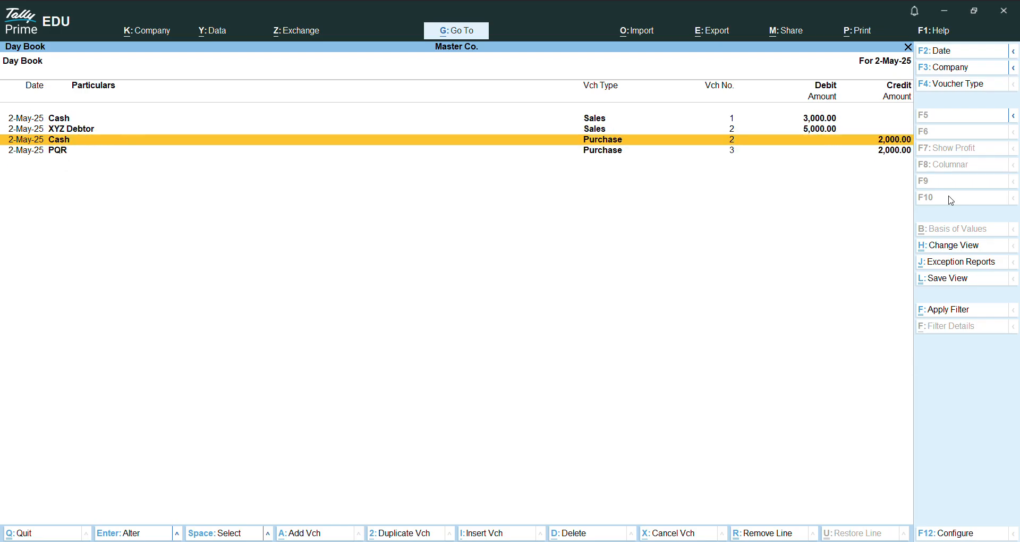
pyautogui.press('Up')
pyautogui.press('Down')
pyautogui.press('Down')
pyautogui.press('Down')
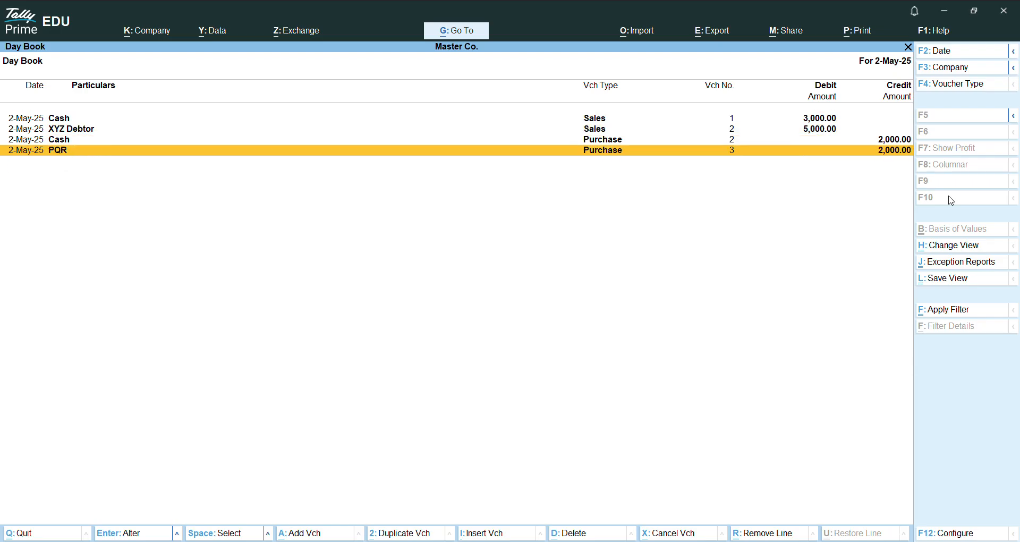
pyautogui.press('Up')
pyautogui.press('Up')
pyautogui.press('Up')
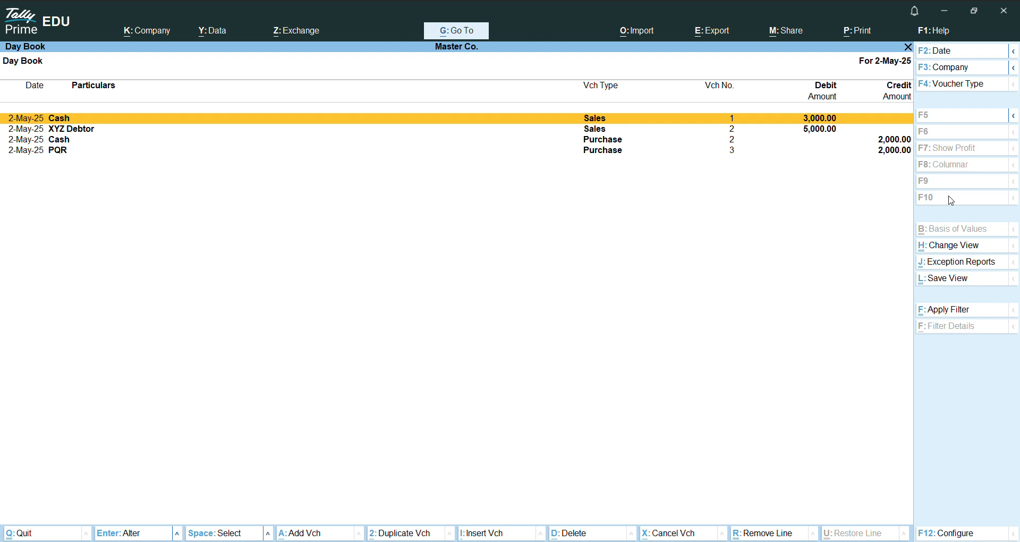
pyautogui.press('Escape')
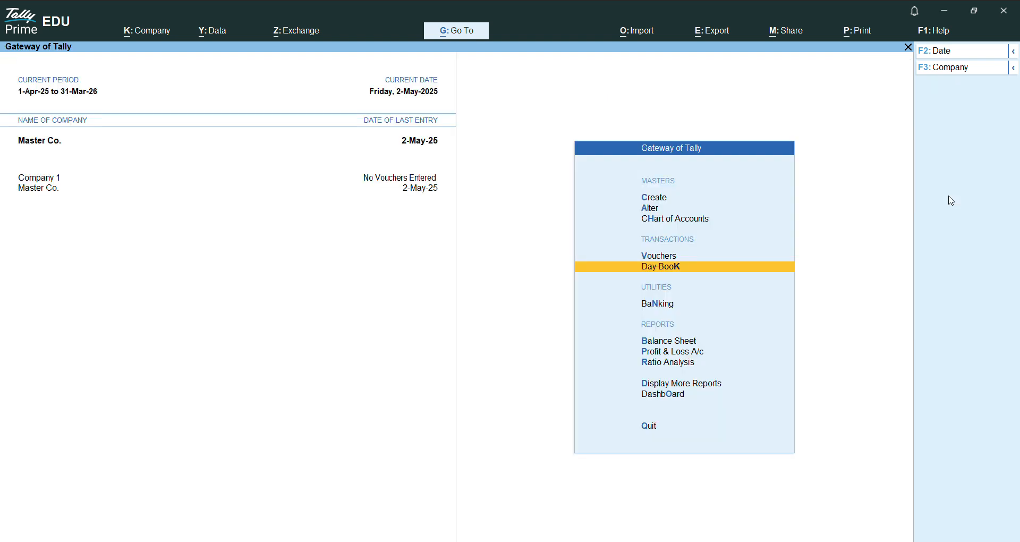
# Step: Open the Voucher Types list in the Chart of Accounts and examine the available voucher types
pyautogui.press('Up')
pyautogui.press('Up')
pyautogui.press('Up')
pyautogui.press('Down')
pyautogui.press('Return')
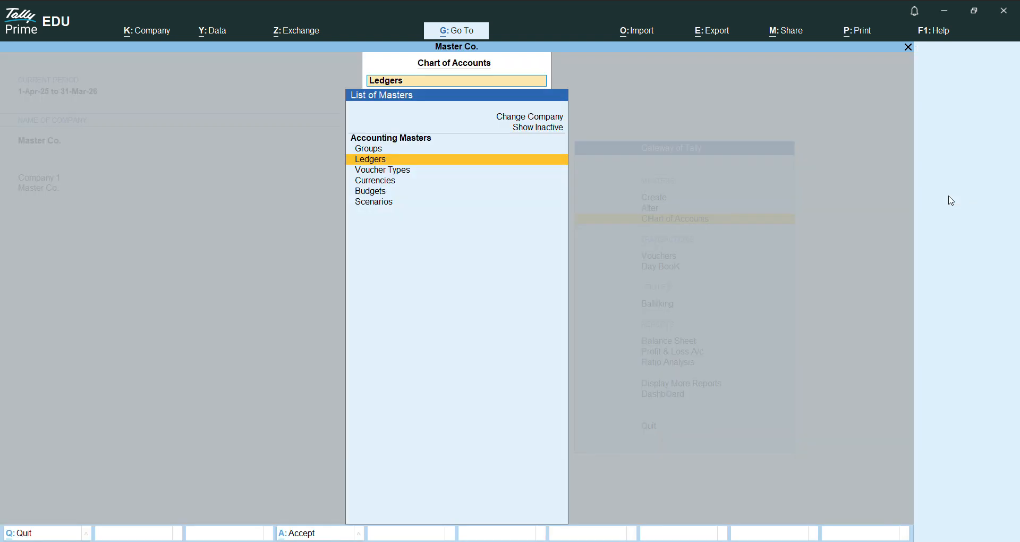
pyautogui.press('Down')
pyautogui.press('Return')
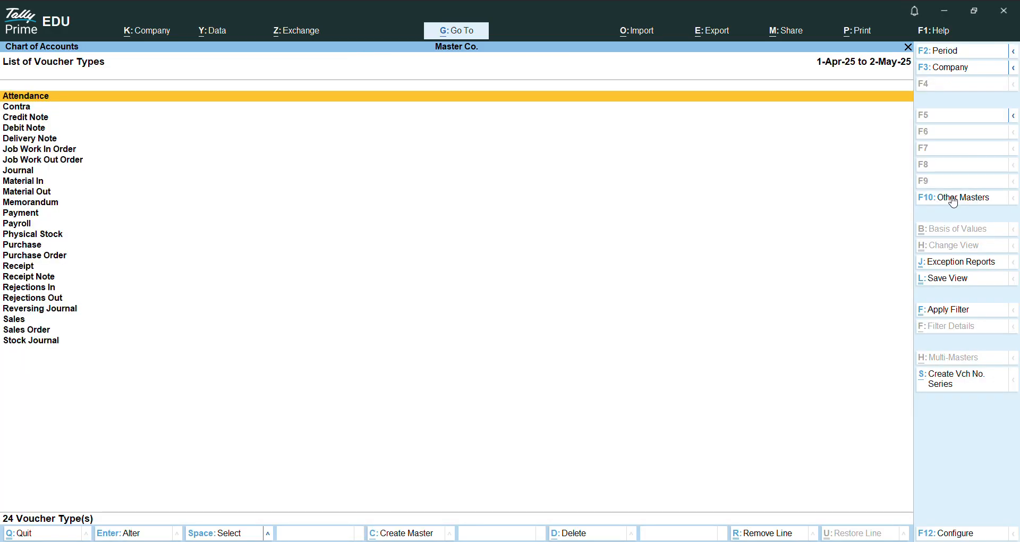
pyautogui.press('Down')
pyautogui.press('Down')
pyautogui.press('Down')
pyautogui.press('Down')
pyautogui.press('Down')
pyautogui.press('Down')
pyautogui.press('Down')
pyautogui.press('Down')
pyautogui.press('Down')
pyautogui.press('Down')
pyautogui.press('Down')
pyautogui.press('Down')
pyautogui.press('Down')
pyautogui.press('Down')
pyautogui.press('Down')
pyautogui.press('Down')
pyautogui.press('Down')
pyautogui.press('Down')
pyautogui.press('Down')
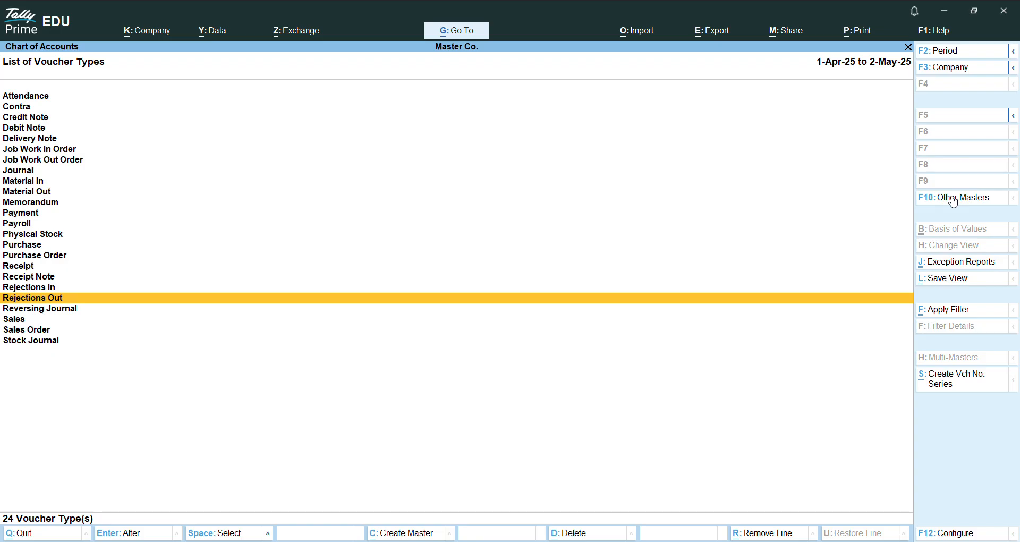
pyautogui.press('Escape')
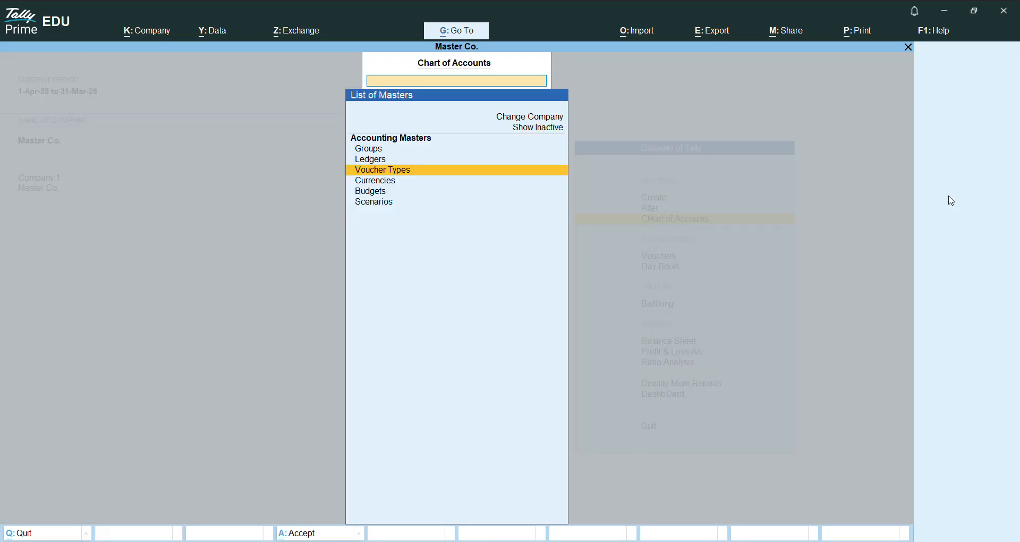
pyautogui.press('Escape')
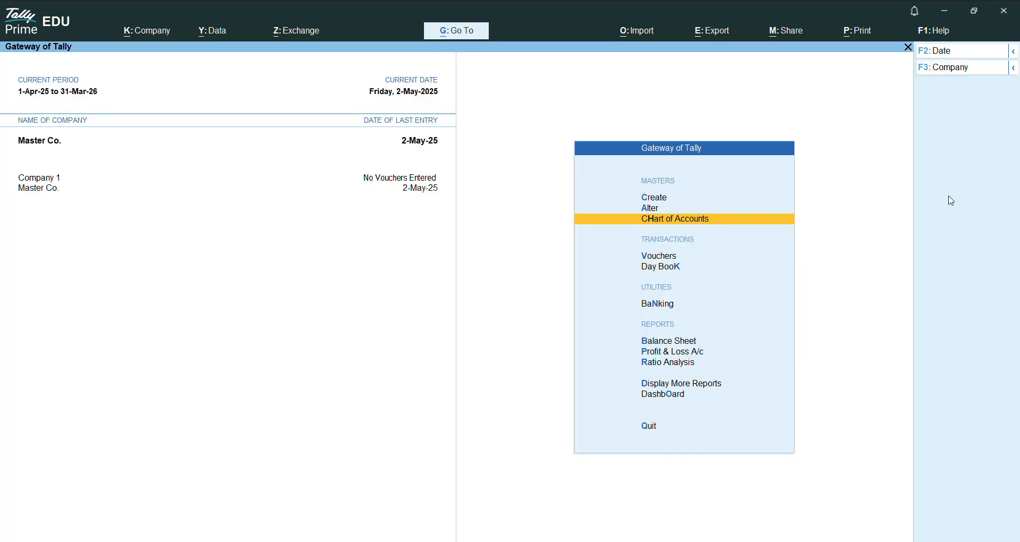
pyautogui.press('Down')
pyautogui.press('Return')
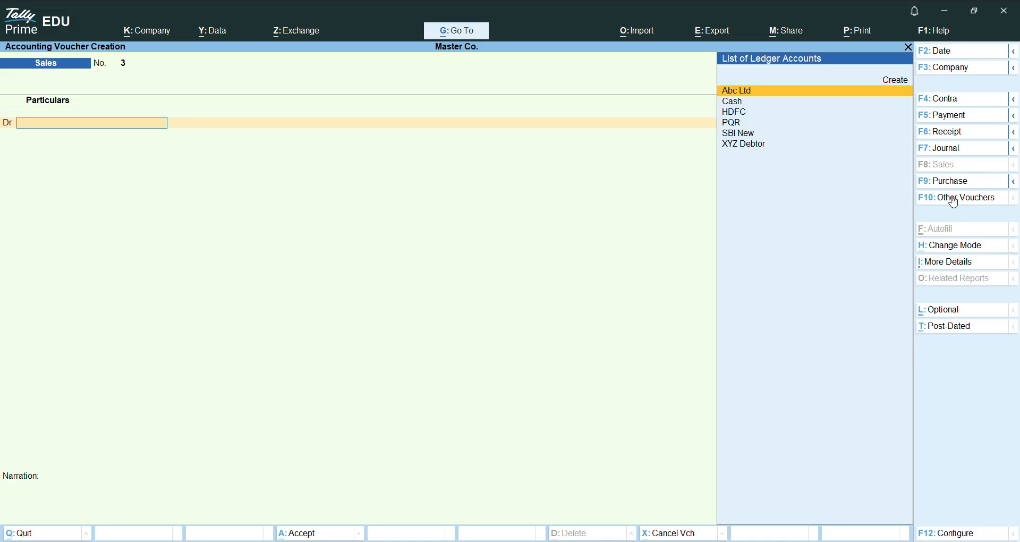
pyautogui.press('Escape')
# Step: Reopen the Day Book, go through each recorded sales and purchase entry again, and return to the Gateway of Tally
pyautogui.press('Down')
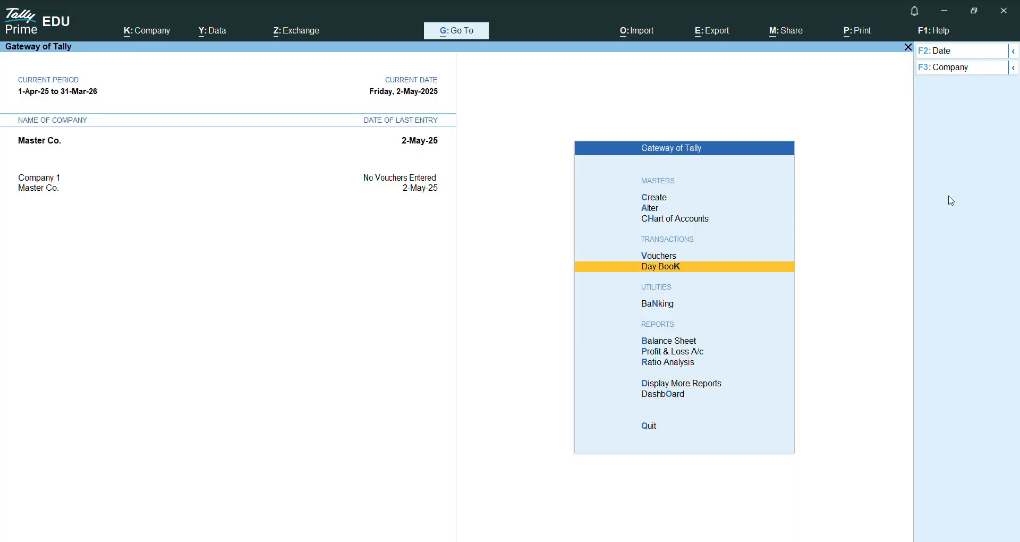
pyautogui.press('Return')
pyautogui.press('Down')
pyautogui.press('Up')
pyautogui.press('Down')
pyautogui.press('Down')
pyautogui.press('Down')
pyautogui.press('Up')
pyautogui.press('Up')
pyautogui.press('Up')
pyautogui.press('Down')
pyautogui.press('Down')
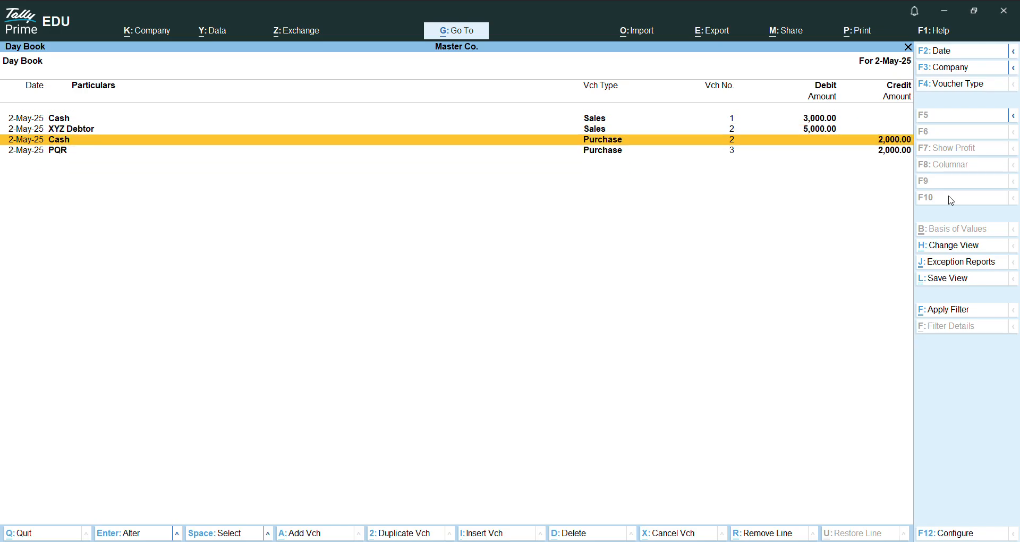
pyautogui.press('Down')
pyautogui.press('Up')
pyautogui.press('Up')
pyautogui.press('Up')
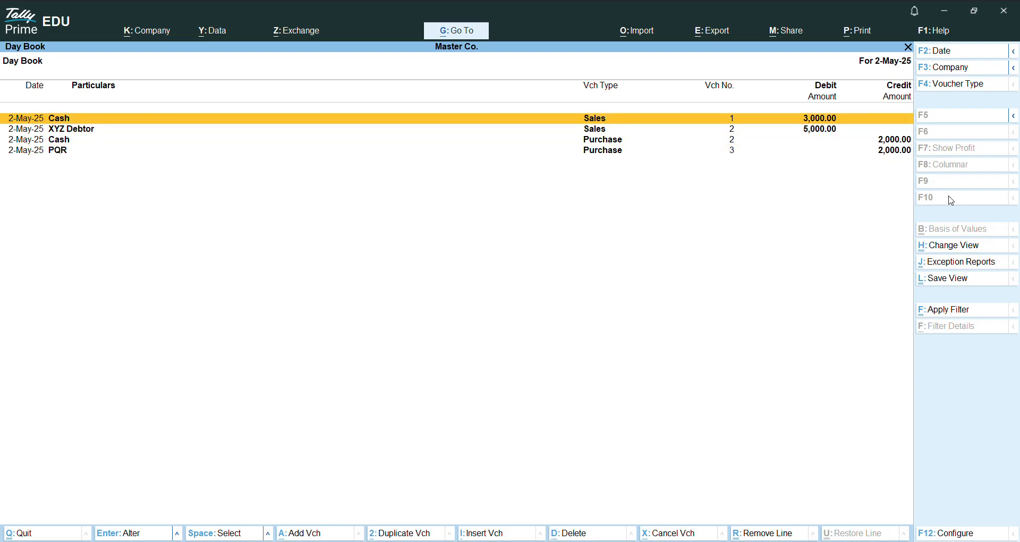
pyautogui.press('Down')
pyautogui.press('Down')
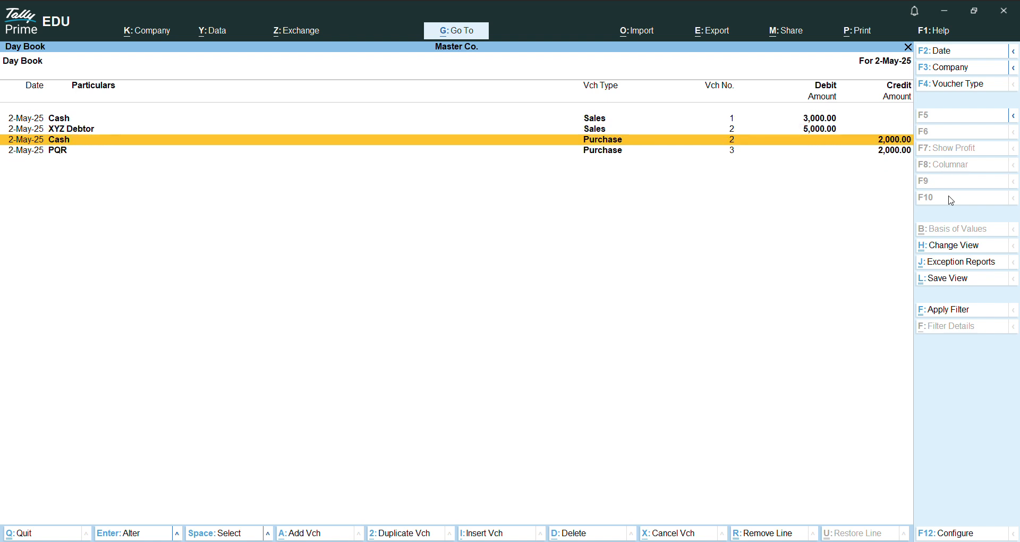
pyautogui.press('Down')
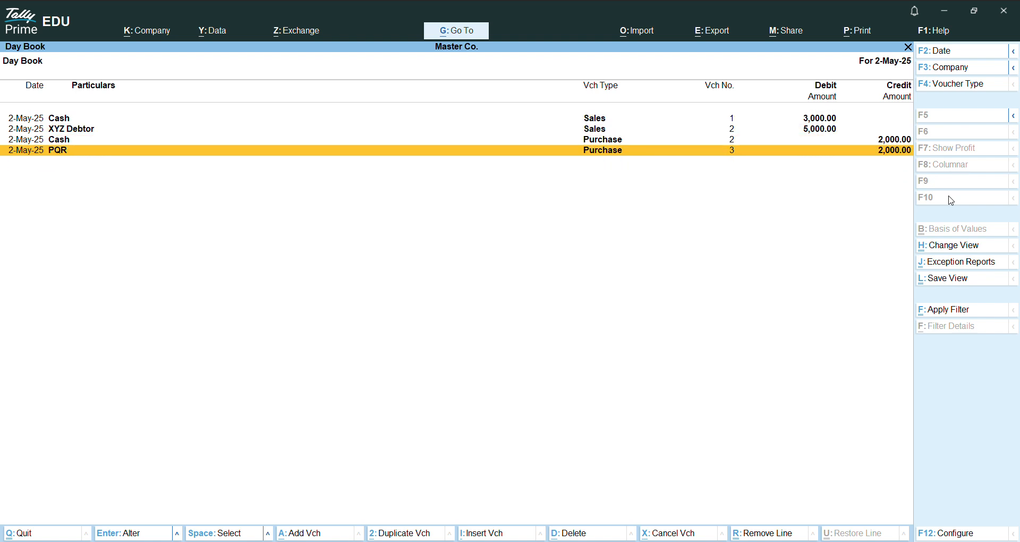
pyautogui.press('Escape')
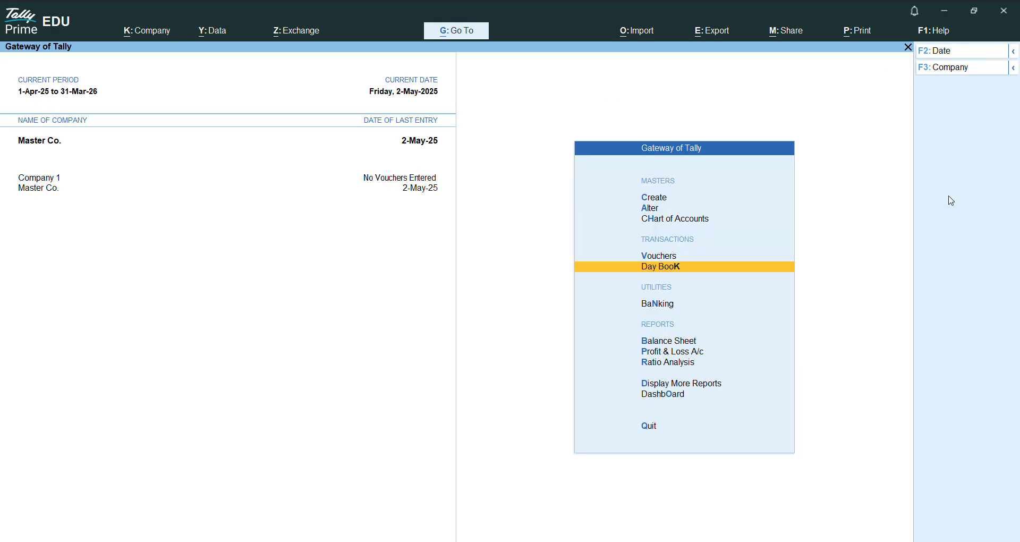